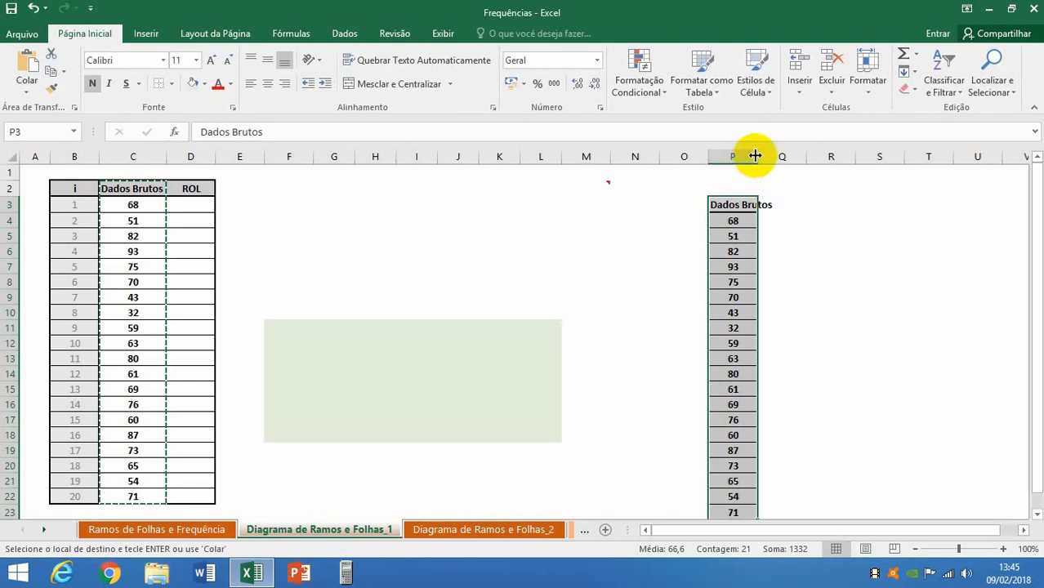
# Fit column P to its contents and sort its Dados Brutos values in ascending order, with the header excluded.
pyautogui.doubleClick(756, 153)
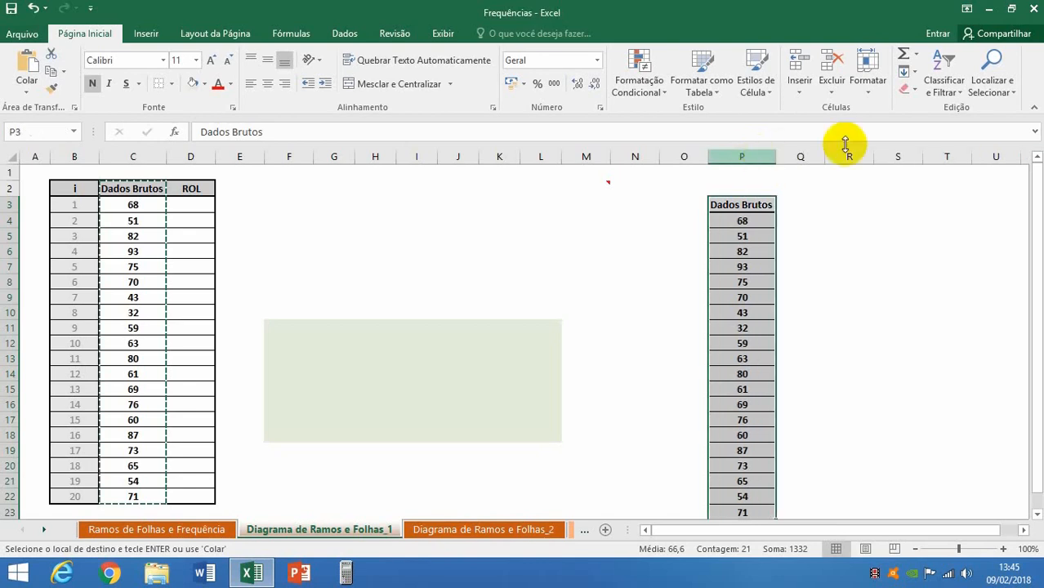
pyautogui.click(949, 87)
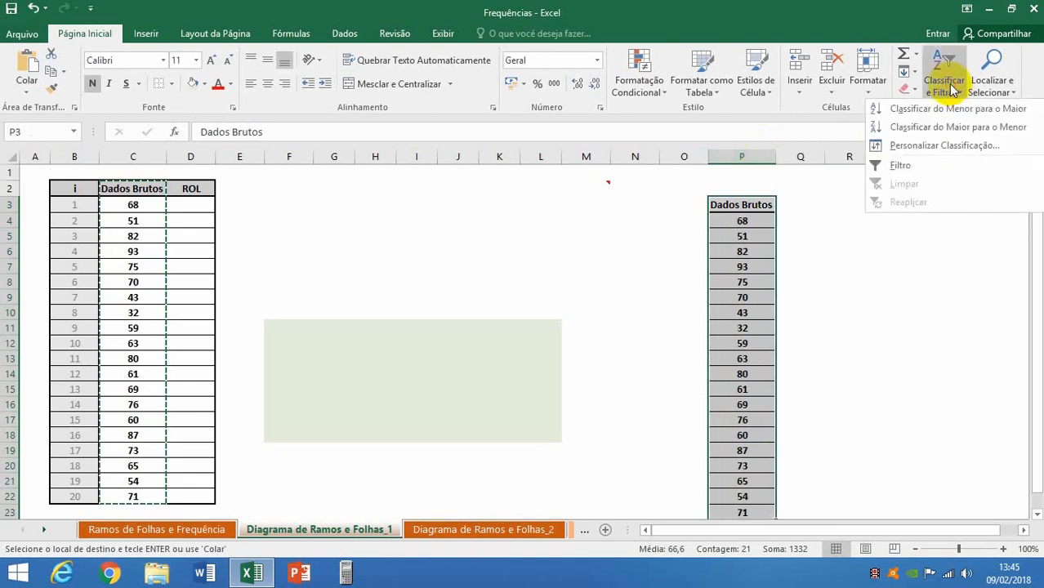
pyautogui.click(932, 146)
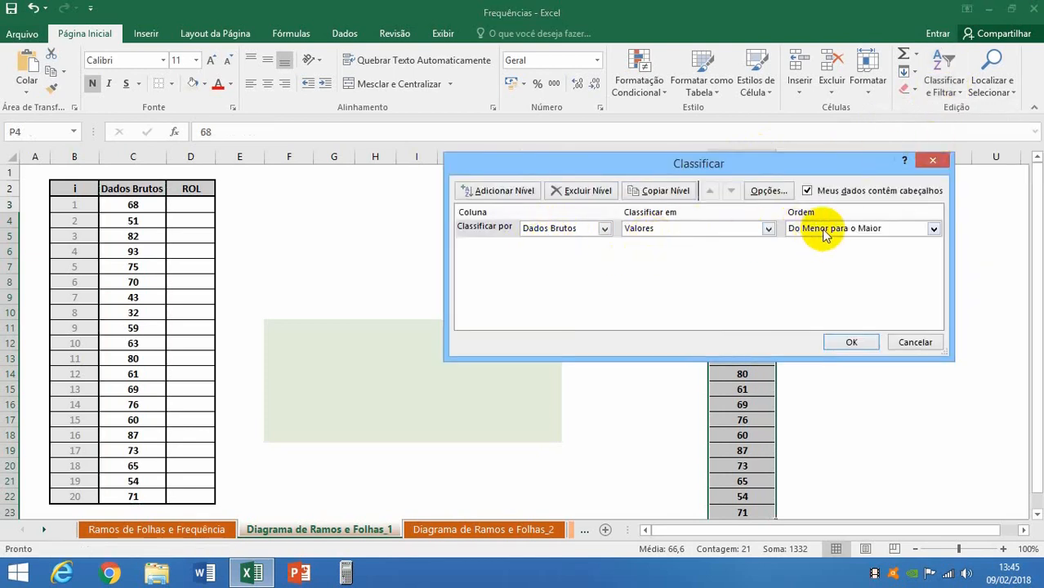
pyautogui.click(850, 341)
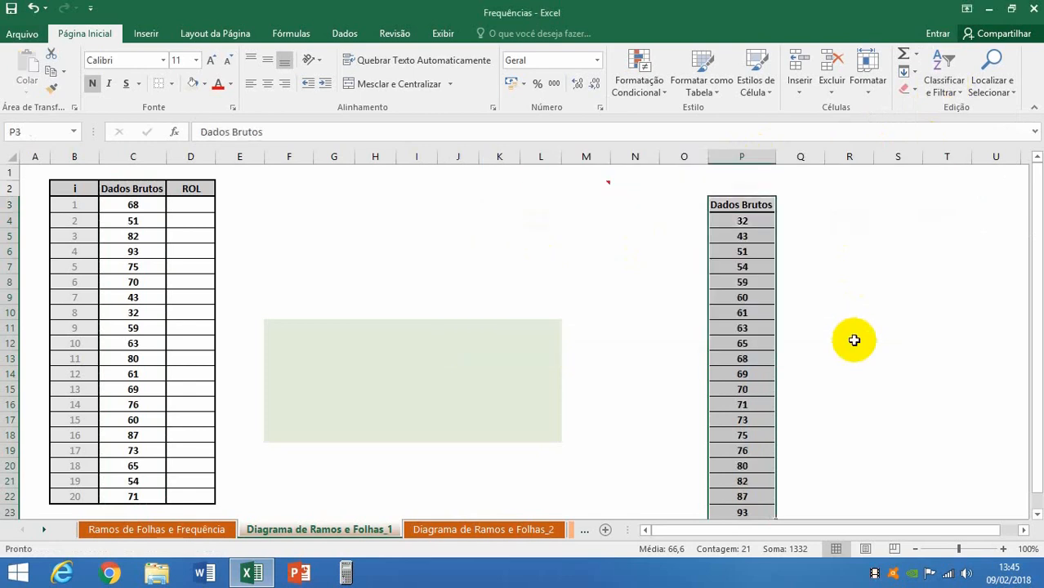
# Add borders to the sorted values in P4:P23 and copy them into the ROL column, D3:D22.
pyautogui.click(751, 221)
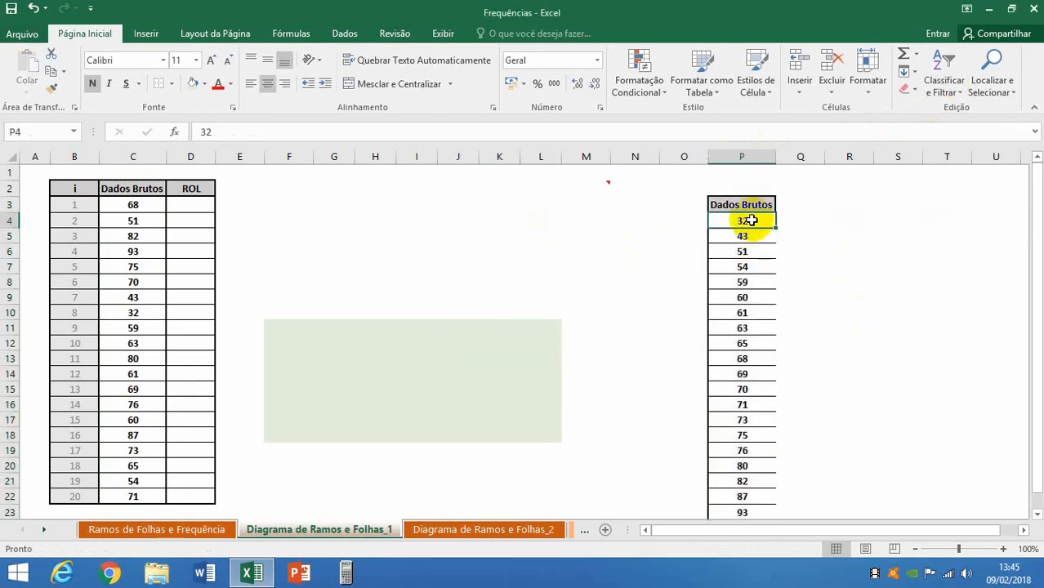
pyautogui.moveTo(752, 221); pyautogui.dragTo(756, 490)
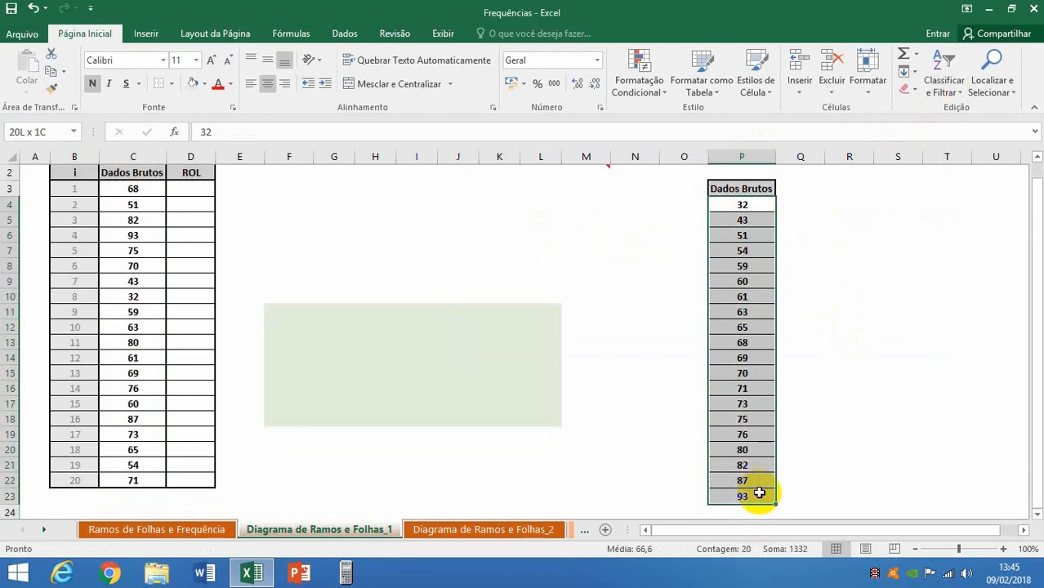
pyautogui.click(172, 84)
pyautogui.click(158, 251)
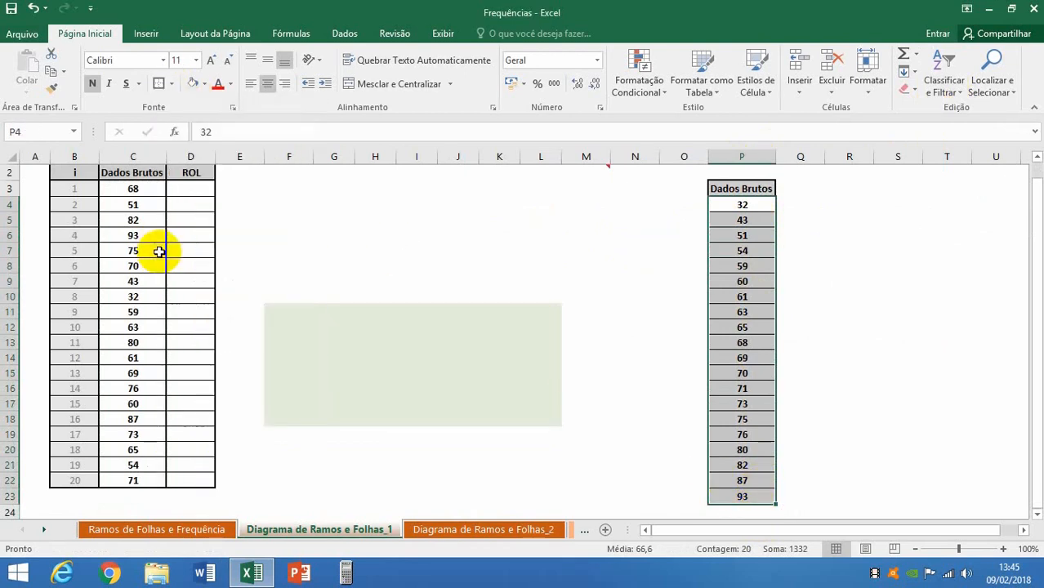
pyautogui.click(49, 71)
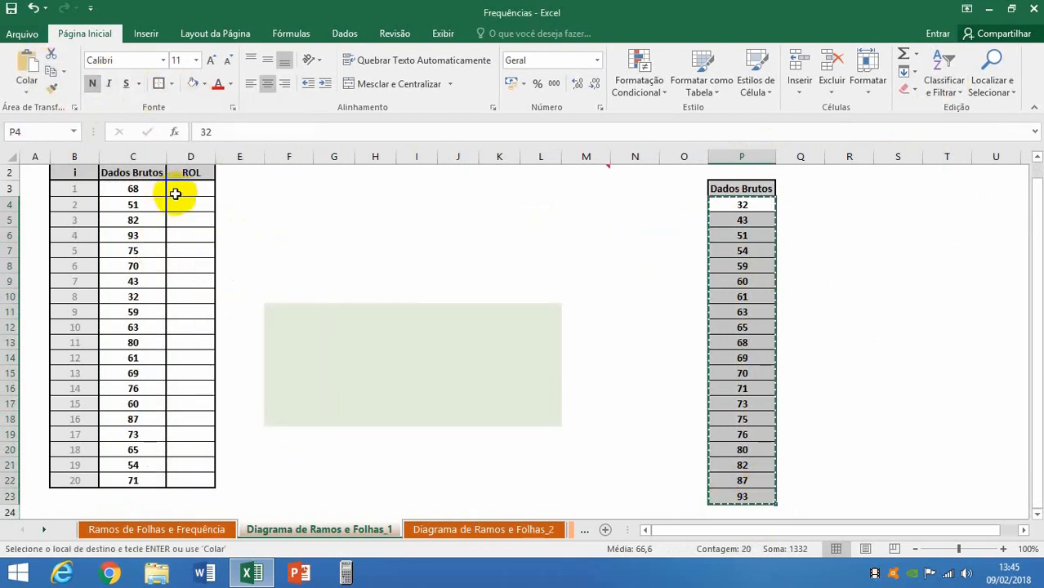
pyautogui.moveTo(174, 193); pyautogui.dragTo(188, 482)
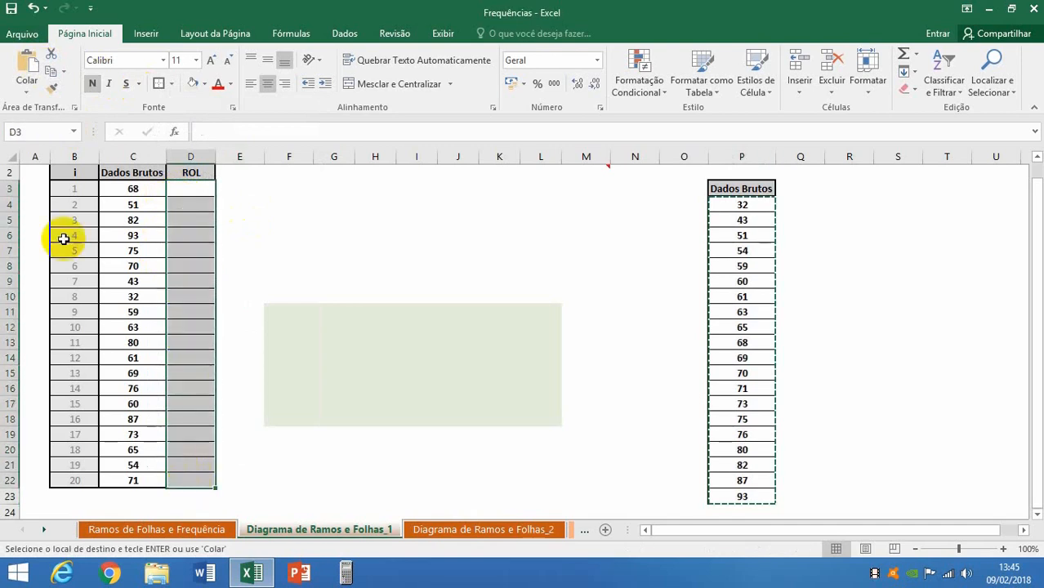
pyautogui.click(27, 66)
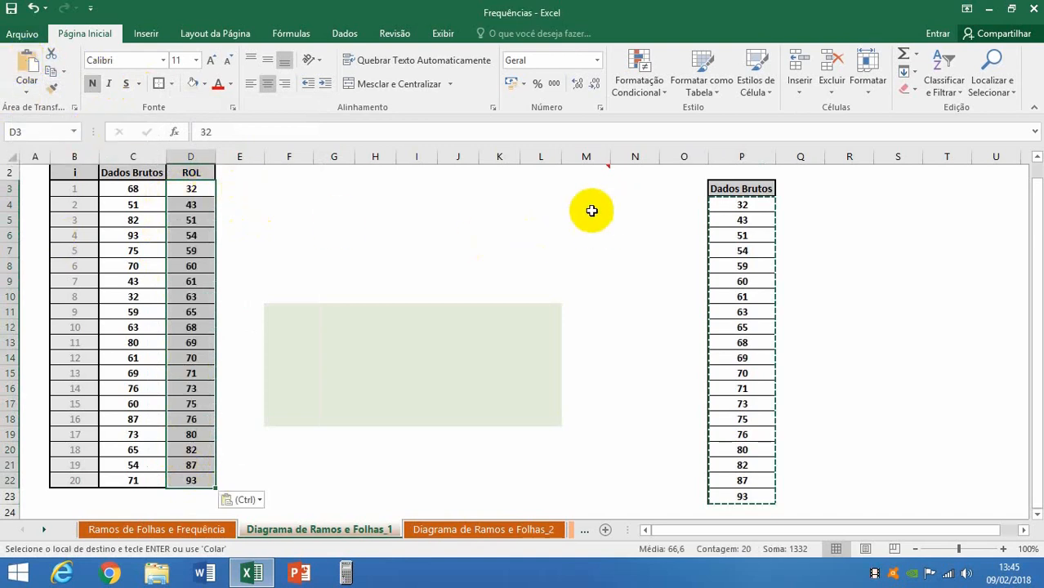
pyautogui.click(255, 250)
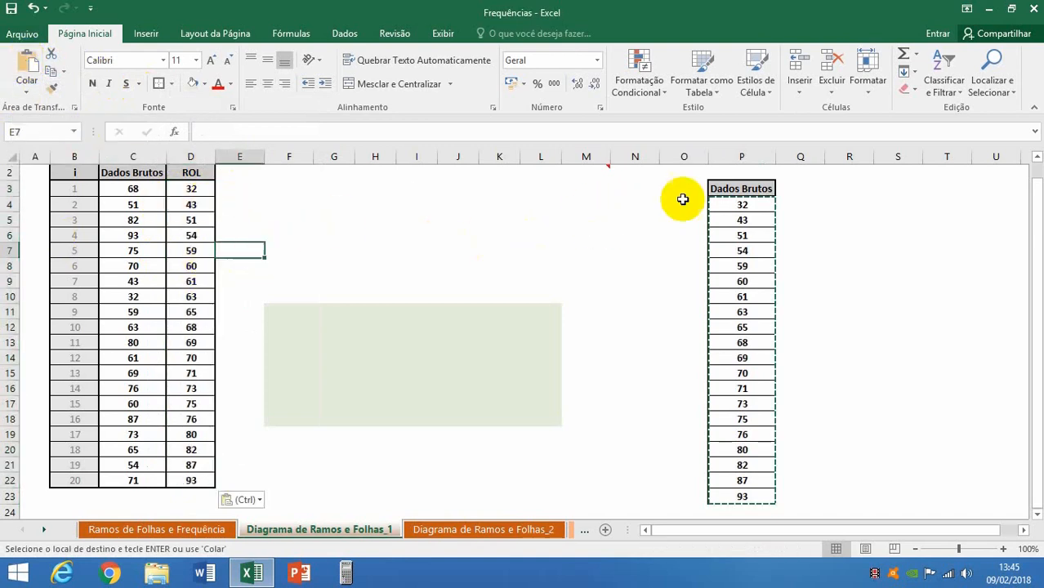
# Delete the auxiliary column P containing the sorted copy of the data.
pyautogui.click(751, 155)
pyautogui.rightClick(749, 156)
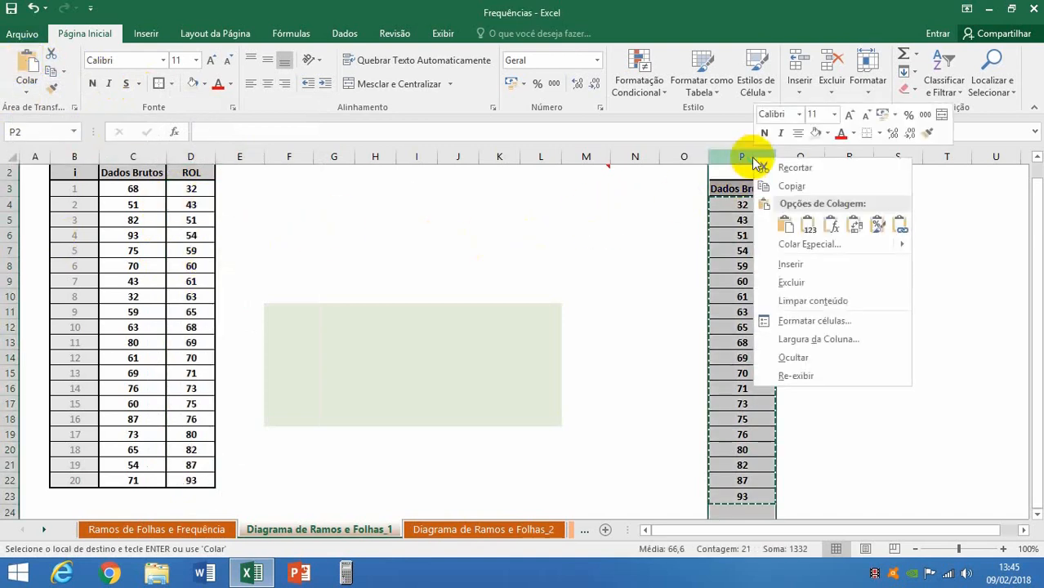
pyautogui.click(800, 285)
pyautogui.click(610, 277)
pyautogui.scroll(1, 613, 277)
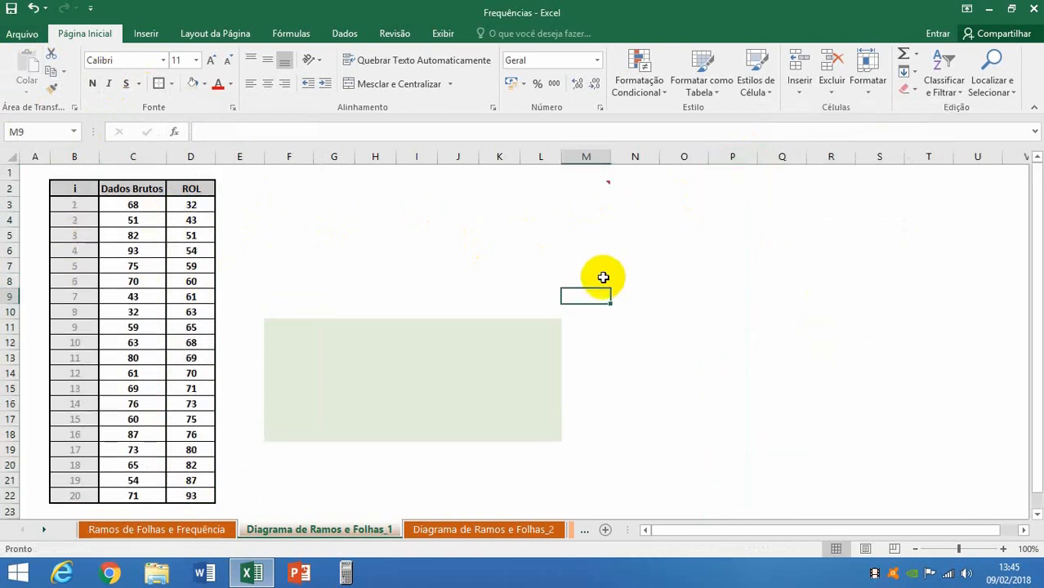
# Enter the stem values 30, 40, 50, 60, 70, 80 and 90 down cells F3 to F9.
pyautogui.click(284, 203)
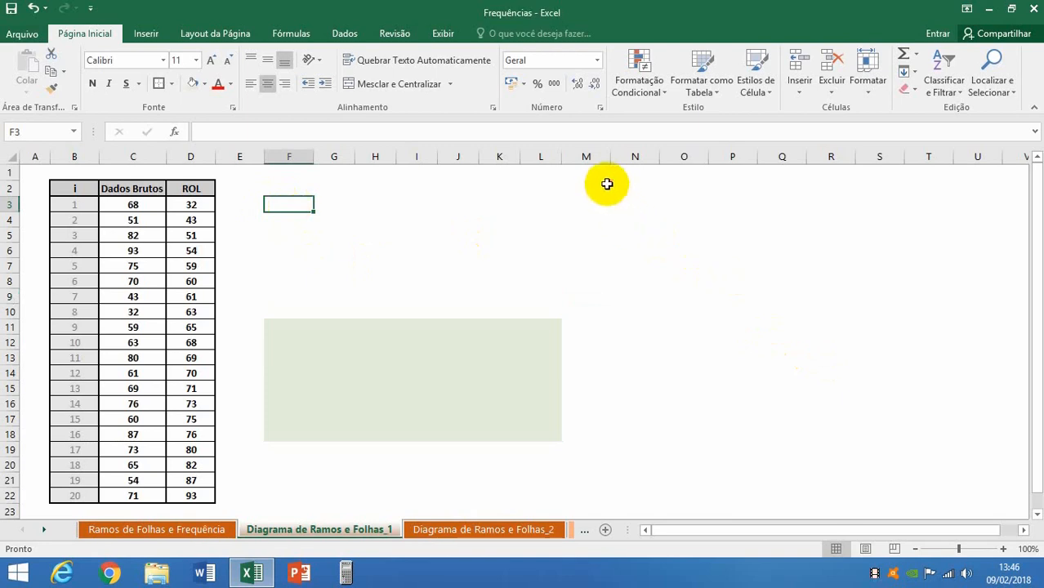
pyautogui.moveTo(607, 184)
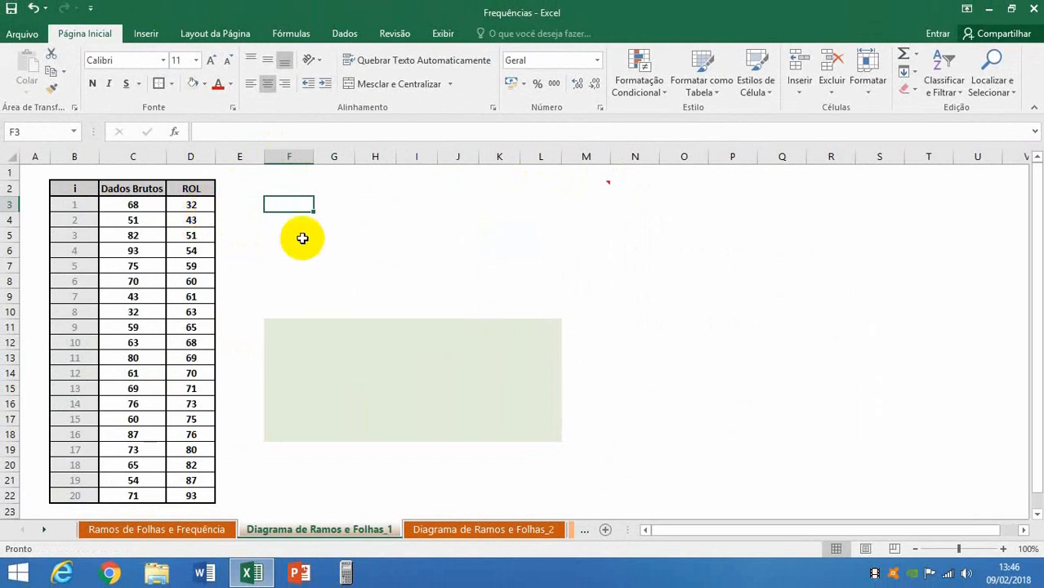
pyautogui.write('30')
pyautogui.press('Return')
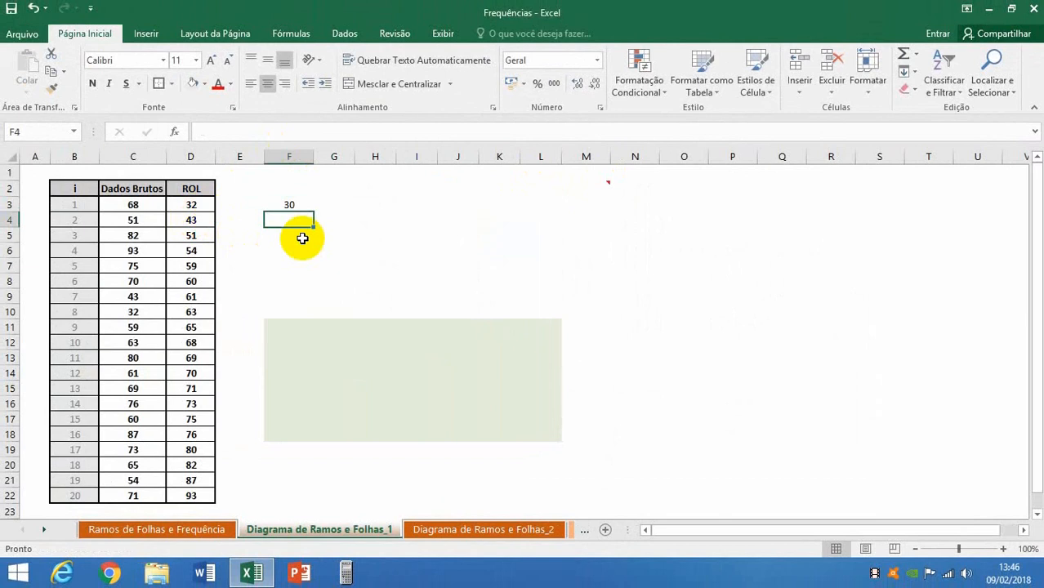
pyautogui.write('40')
pyautogui.press('Return')
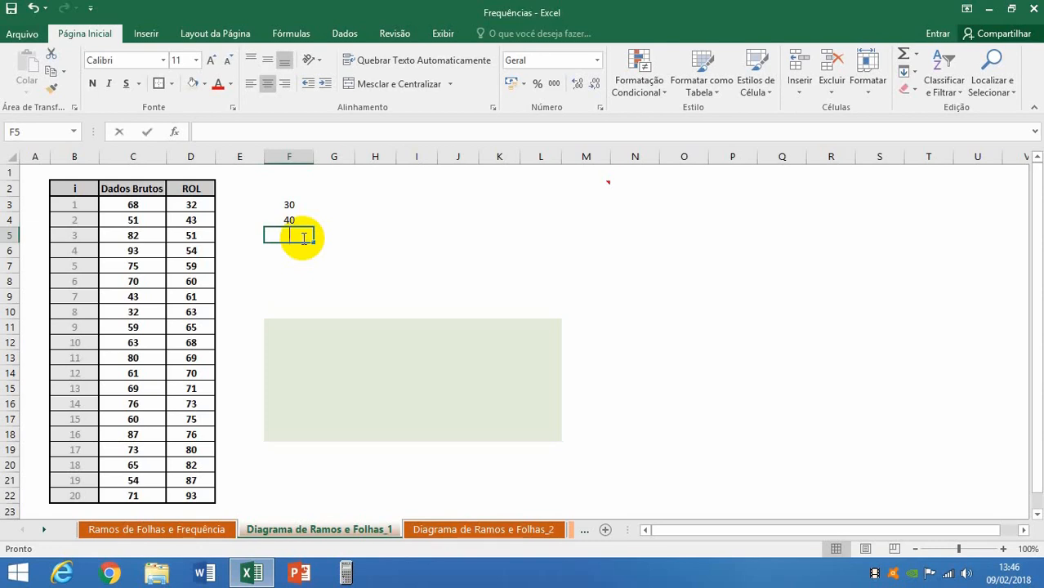
pyautogui.write('50')
pyautogui.press('Return')
pyautogui.write('60')
pyautogui.press('Return')
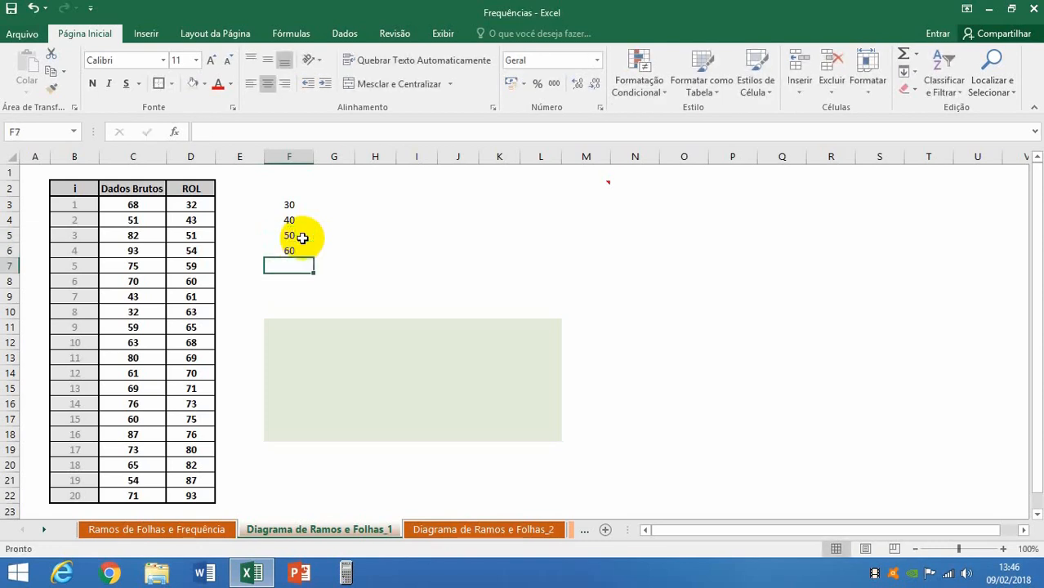
pyautogui.write('70')
pyautogui.press('Return')
pyautogui.write('80')
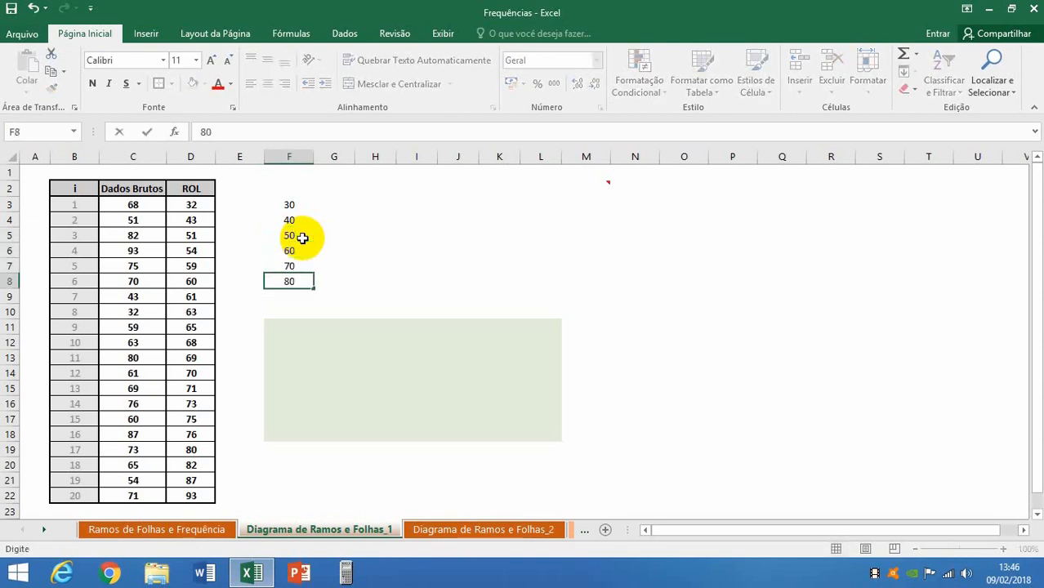
pyautogui.press('Return')
pyautogui.write('90')
pyautogui.press('Return')
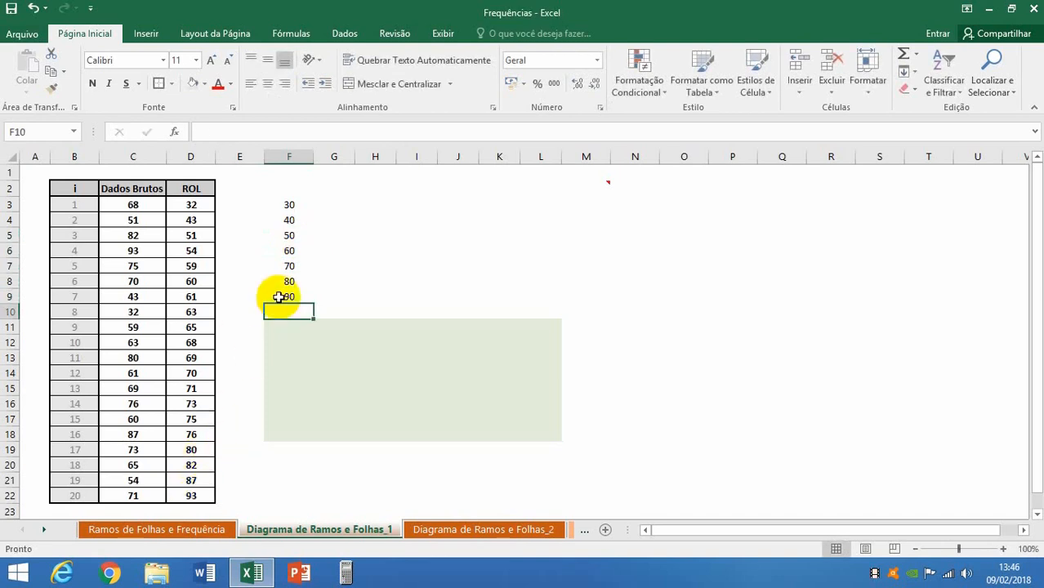
# Copy the ROL value 32 from D3 into cell G3, beside the 30 stem.
pyautogui.click(329, 206)
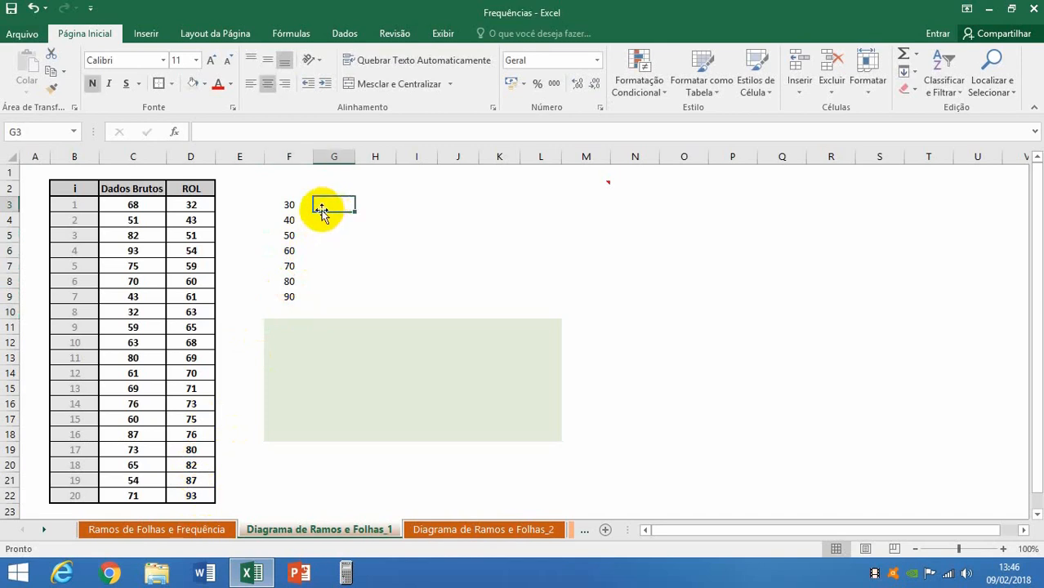
pyautogui.click(204, 205)
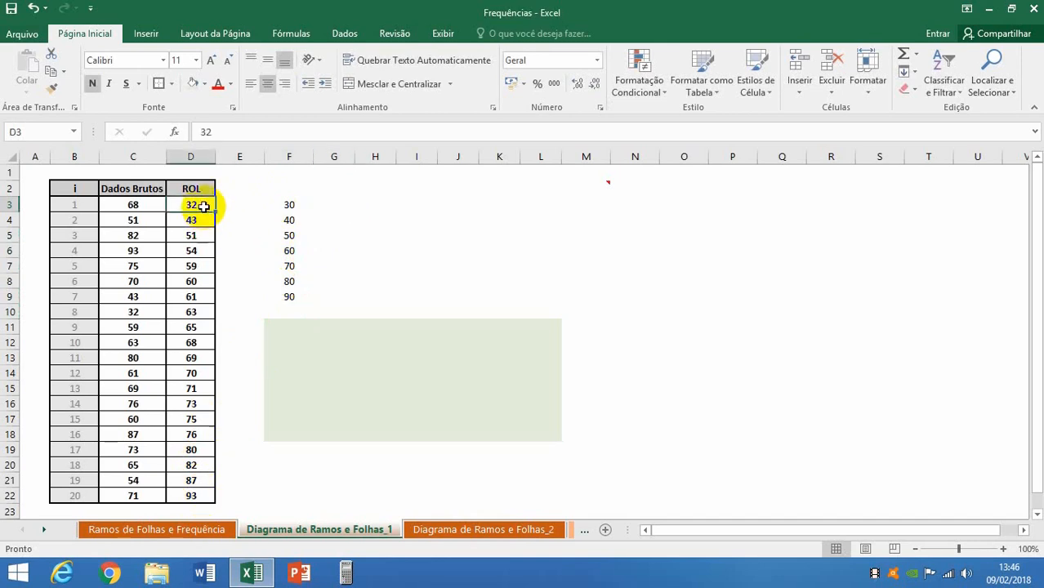
pyautogui.click(50, 72)
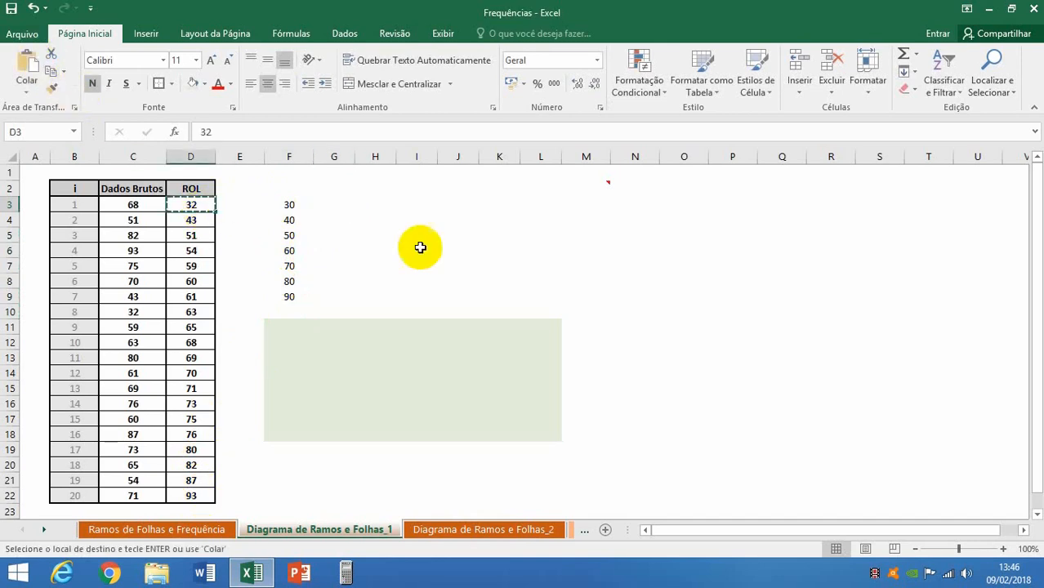
pyautogui.click(333, 204)
pyautogui.click(23, 62)
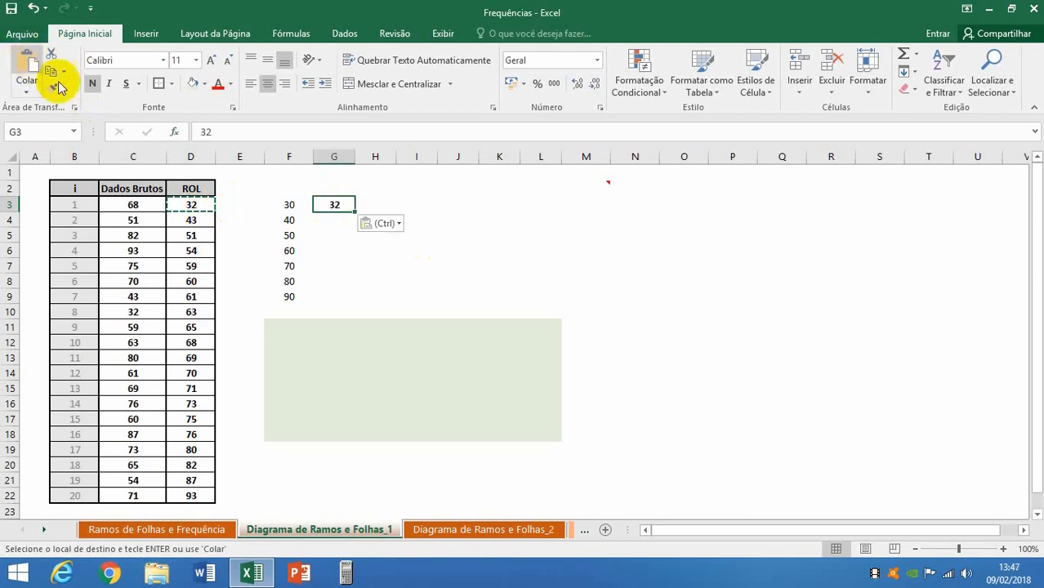
# Copy the ROL value 43 from D4 into cell G4, beside the 40 stem.
pyautogui.click(284, 220)
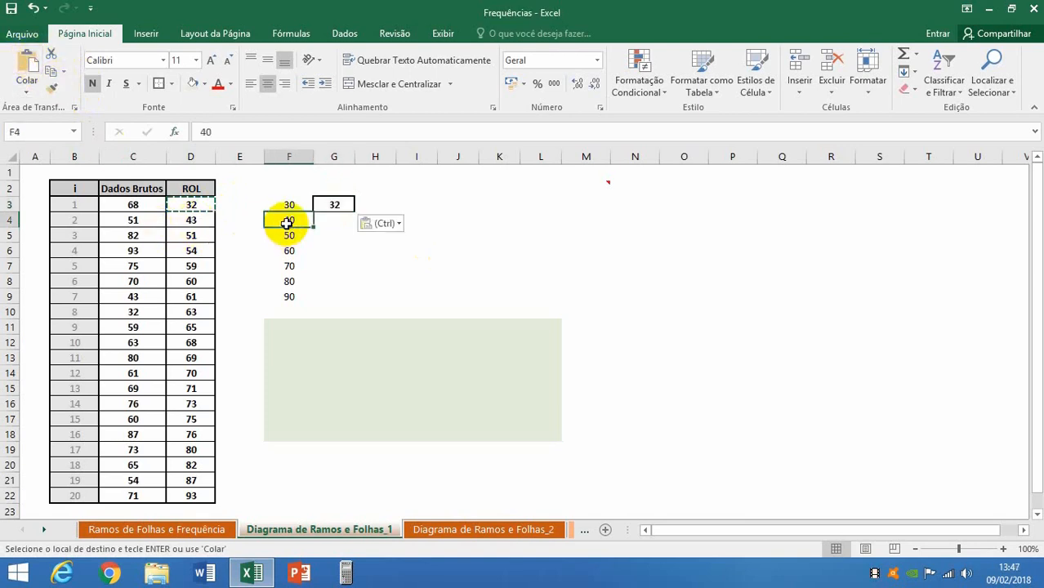
pyautogui.click(205, 219)
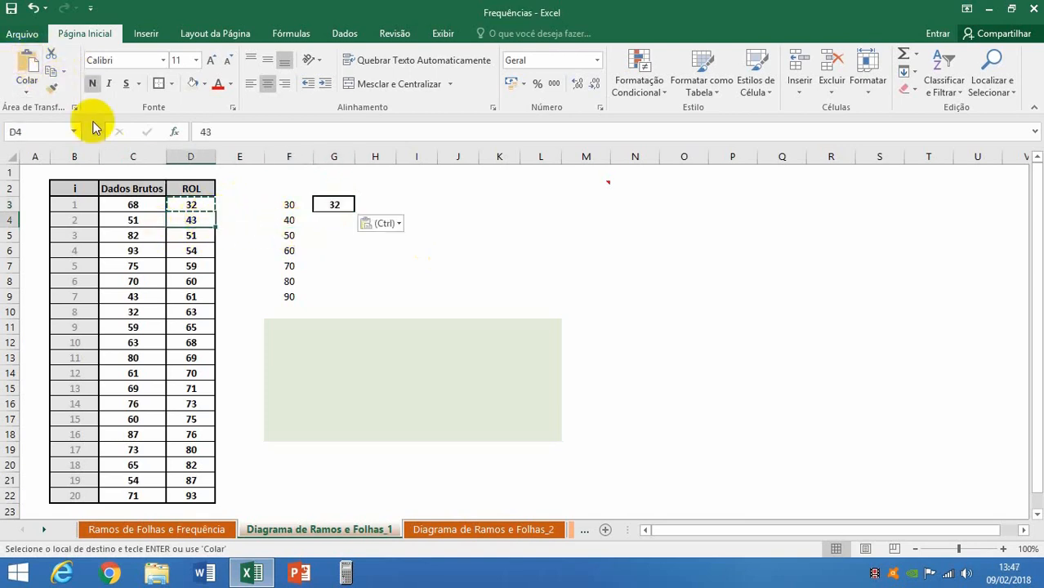
pyautogui.click(50, 72)
pyautogui.click(327, 222)
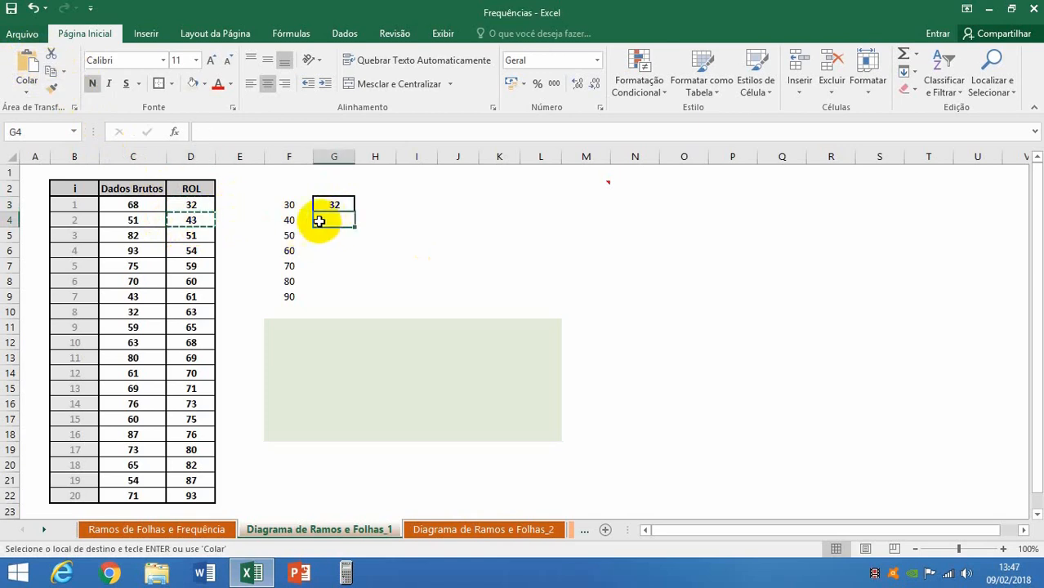
pyautogui.click(26, 68)
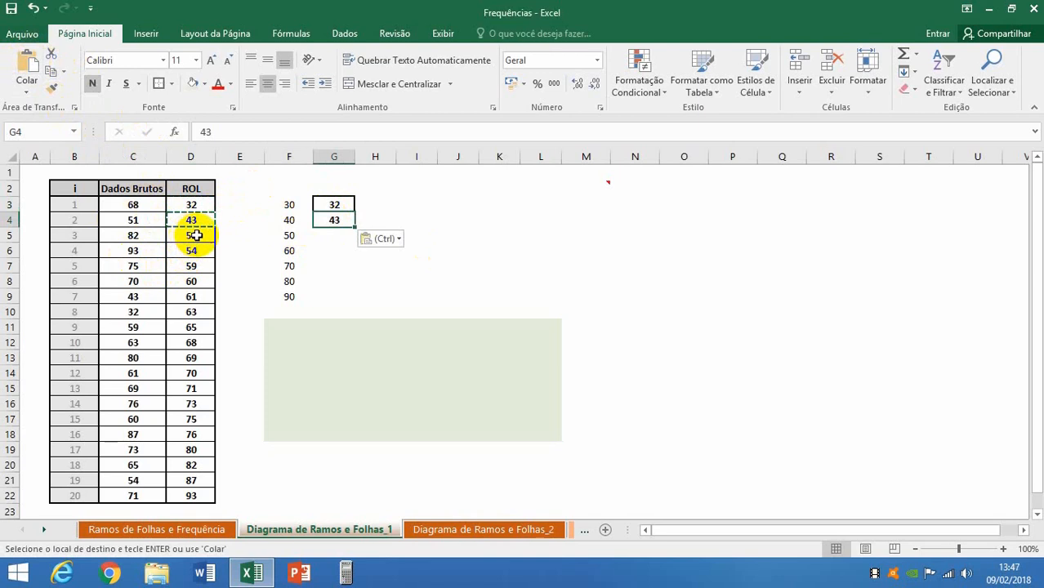
# Copy the ROL values 51, 54 and 59 and paste them transposed across the 50 stem's row, starting at G5.
pyautogui.moveTo(202, 234); pyautogui.dragTo(200, 265)
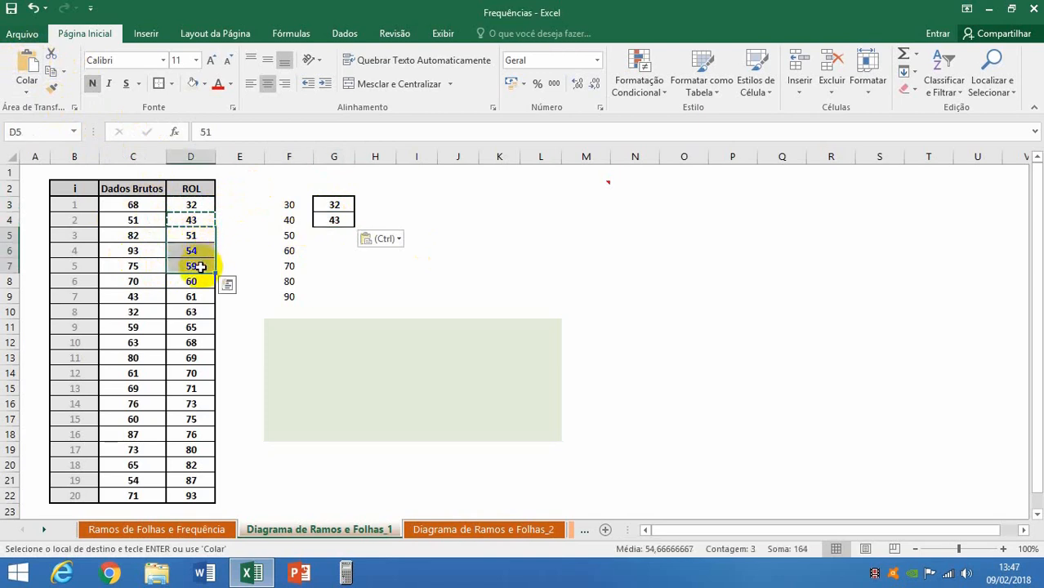
pyautogui.click(50, 72)
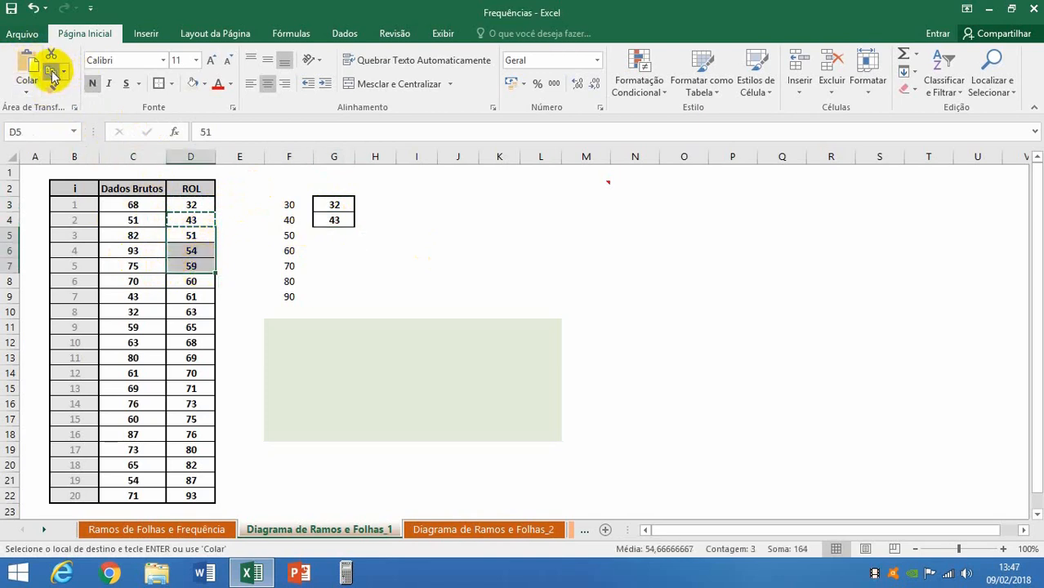
pyautogui.click(325, 235)
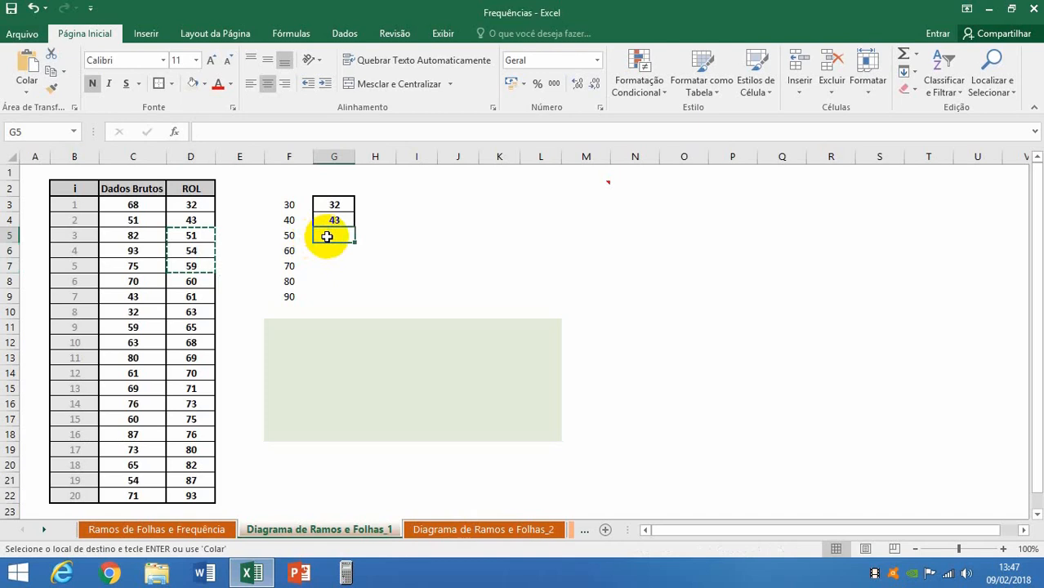
pyautogui.rightClick(327, 236)
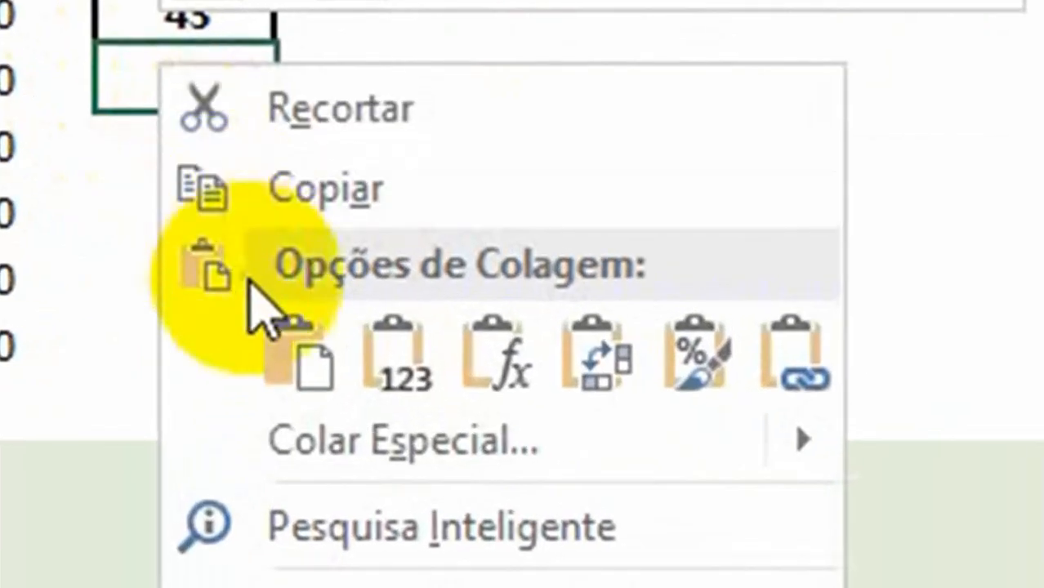
pyautogui.click(601, 351)
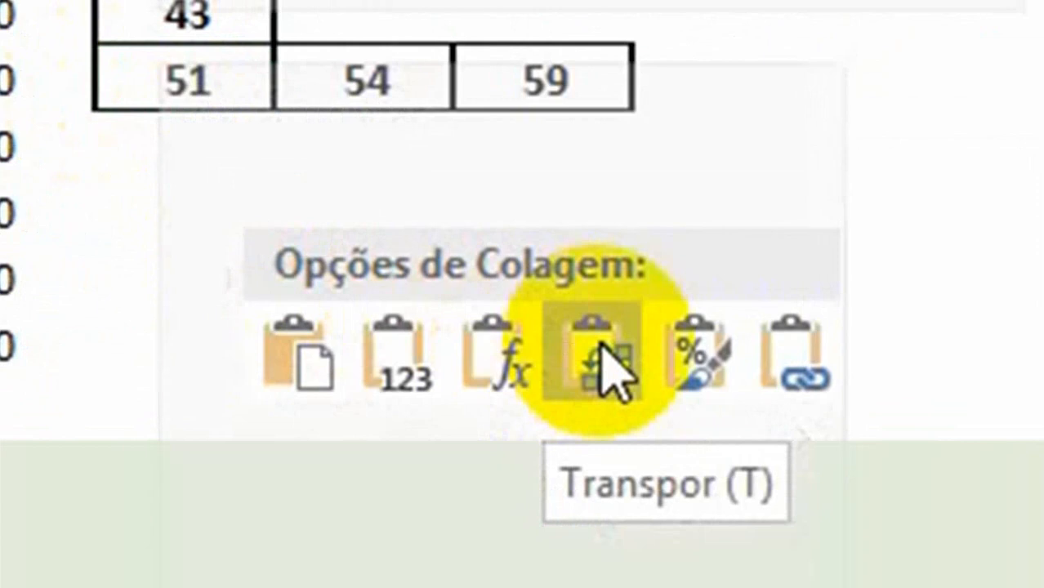
pyautogui.click(603, 348)
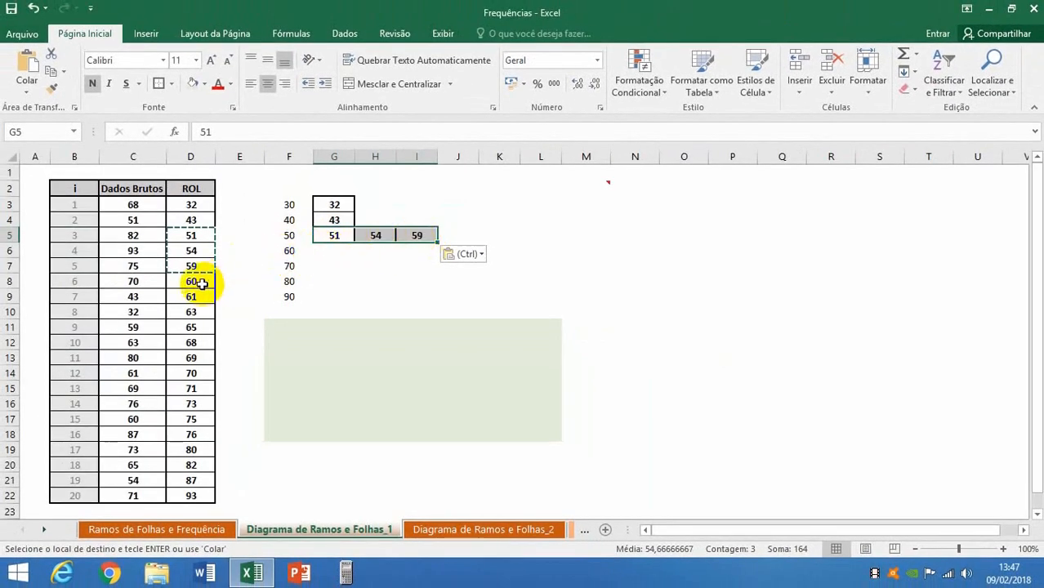
# Copy the ROL values 60, 61, 63, 65, 68 and 69 and paste them transposed across the 60 stem's row, starting at G6.
pyautogui.moveTo(201, 283); pyautogui.dragTo(200, 351)
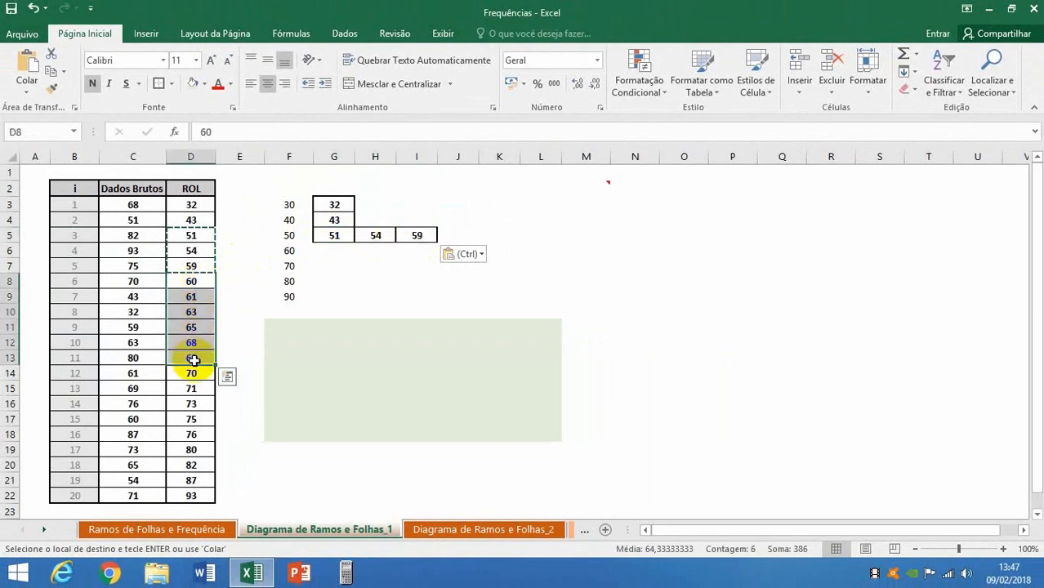
pyautogui.click(52, 71)
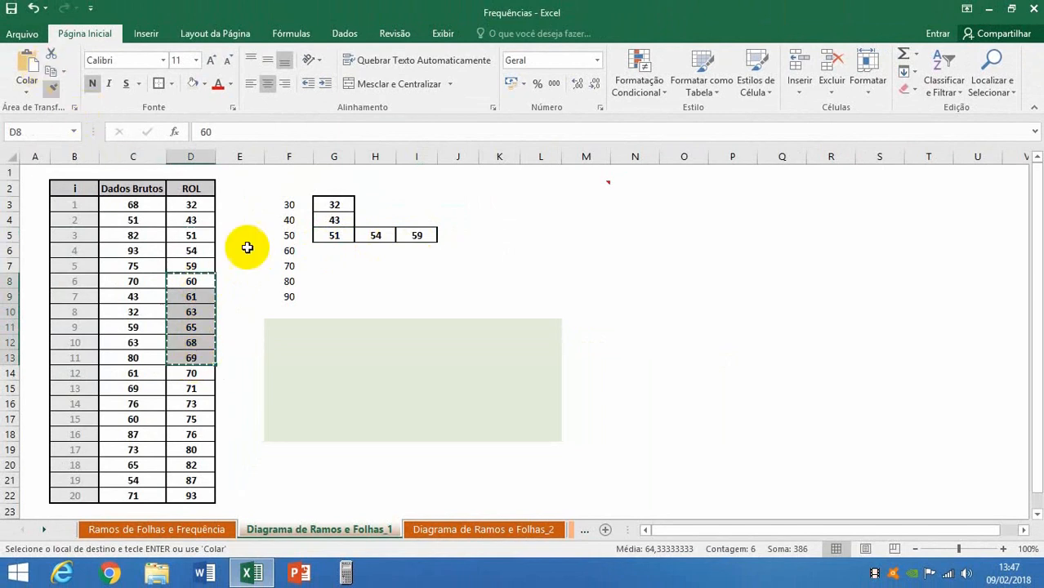
pyautogui.click(331, 251)
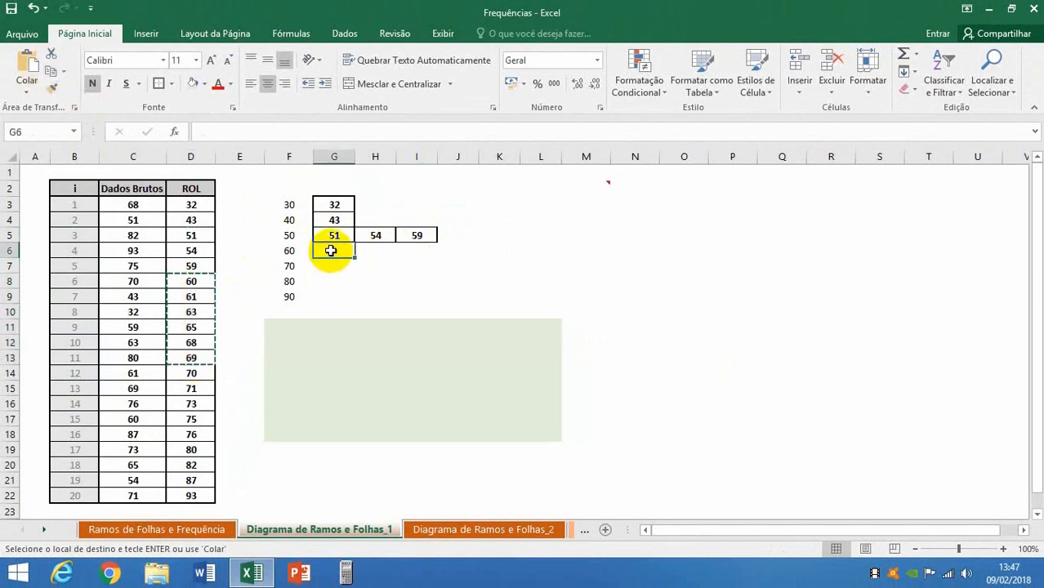
pyautogui.rightClick(331, 250)
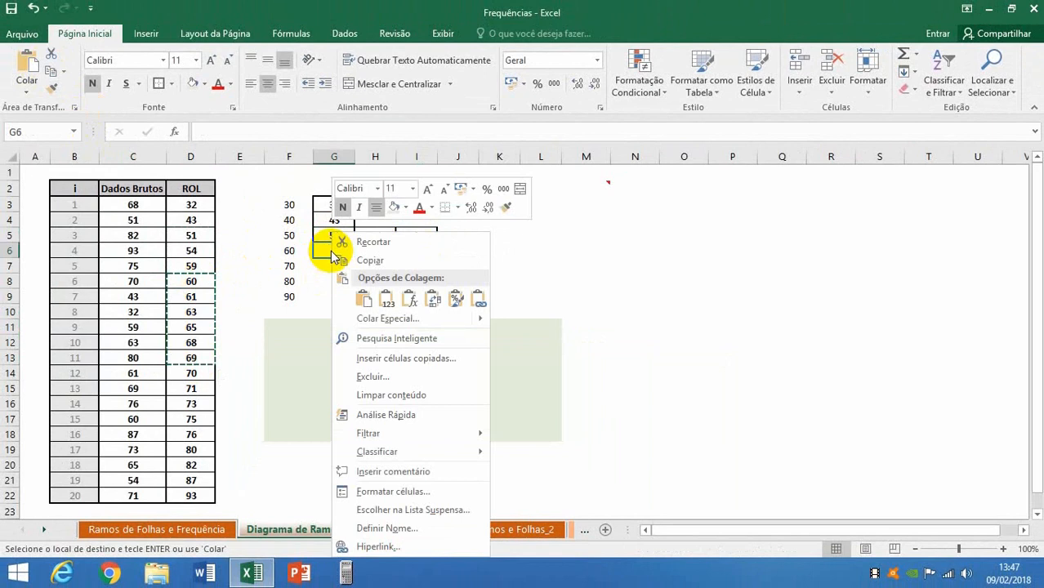
pyautogui.click(433, 299)
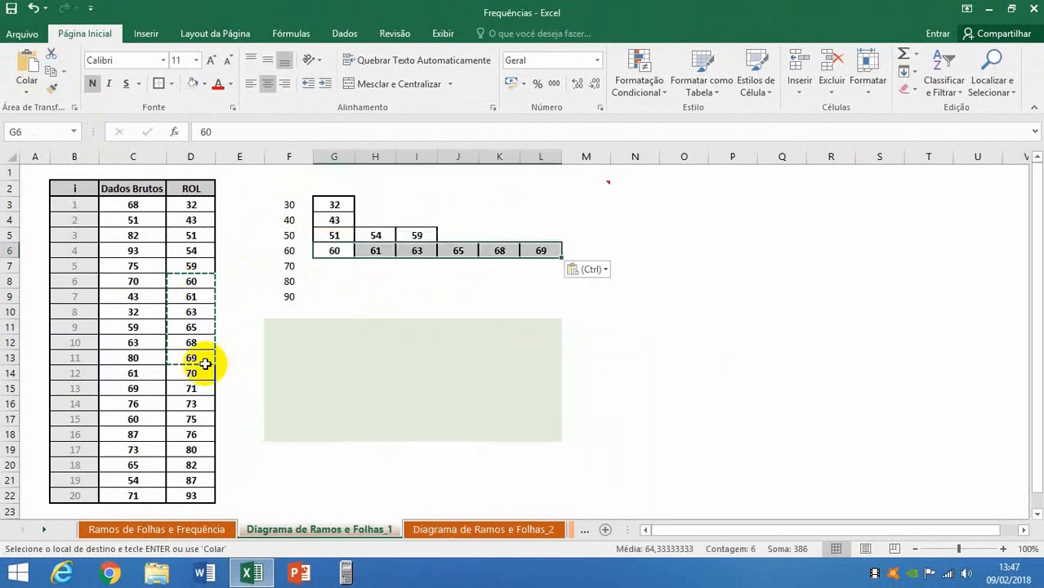
# Copy the ROL values 70, 71, 73, 75 and 76 and paste them transposed across the 70 stem's row, starting at G7.
pyautogui.moveTo(202, 373); pyautogui.dragTo(199, 428)
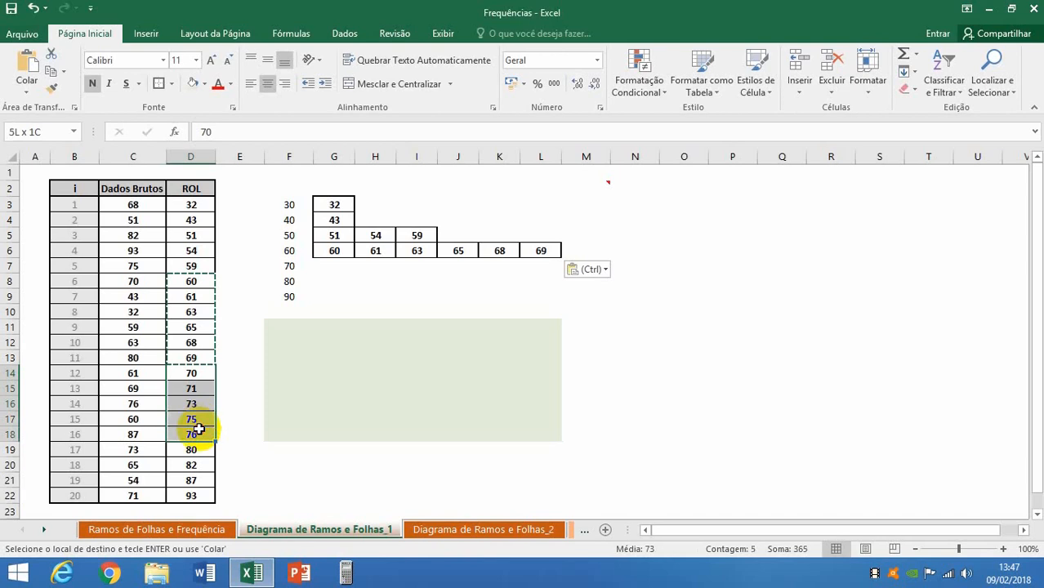
pyautogui.click(50, 71)
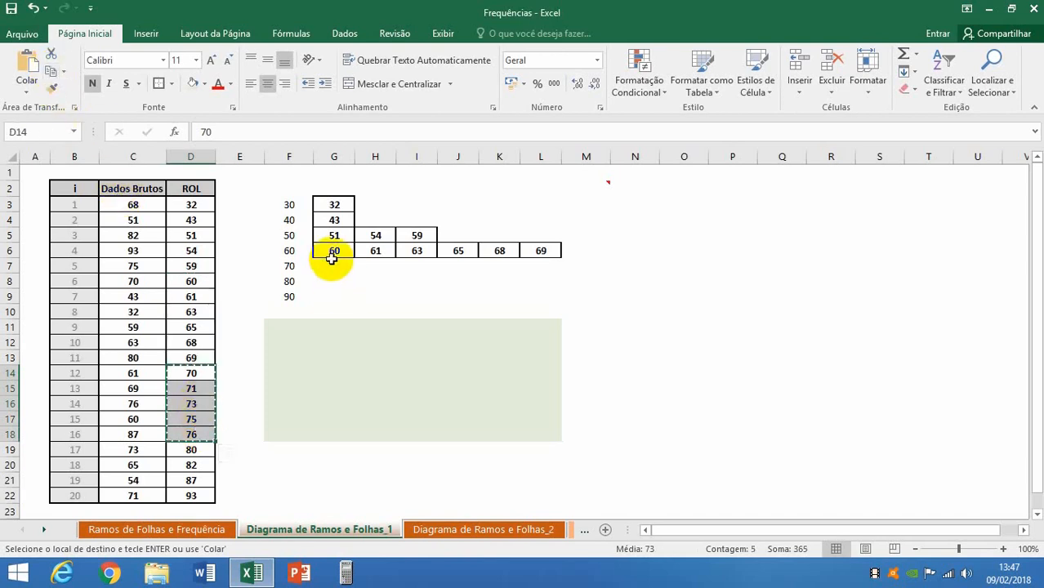
pyautogui.click(330, 266)
pyautogui.rightClick(330, 268)
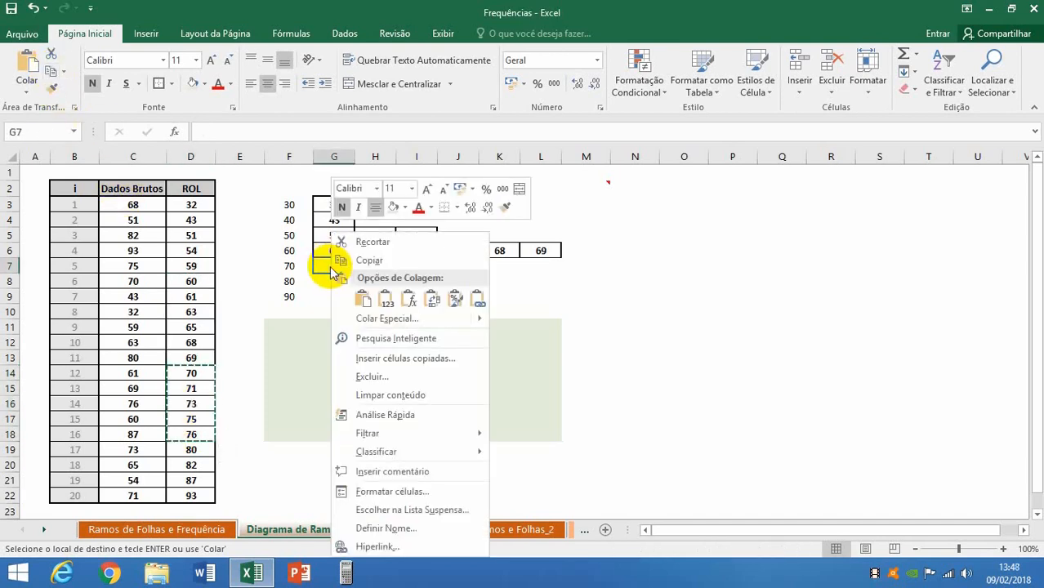
pyautogui.click(431, 299)
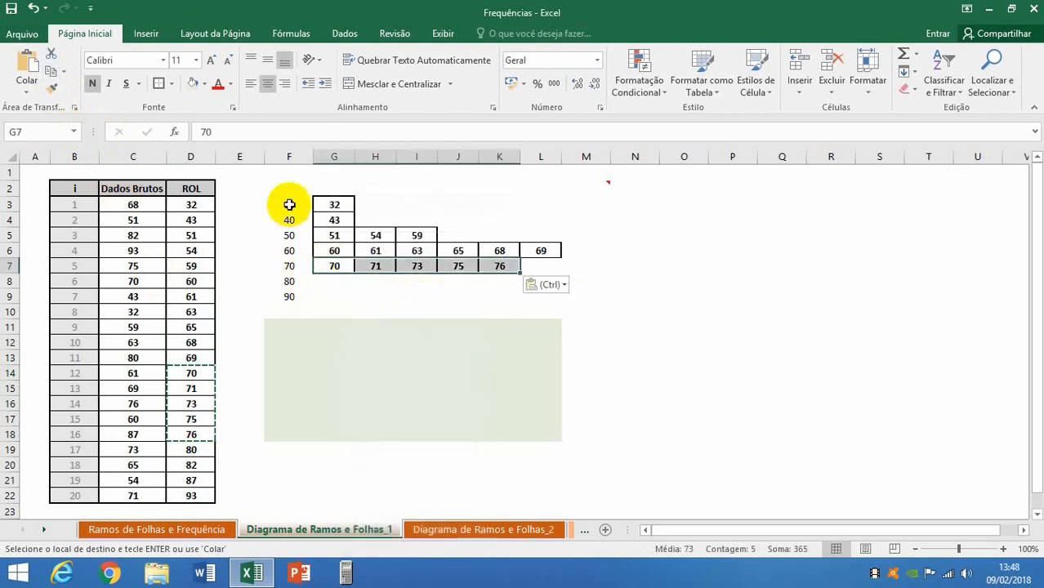
# Make the stem values in cells F3 to F9 bold.
pyautogui.moveTo(289, 204); pyautogui.dragTo(289, 293)
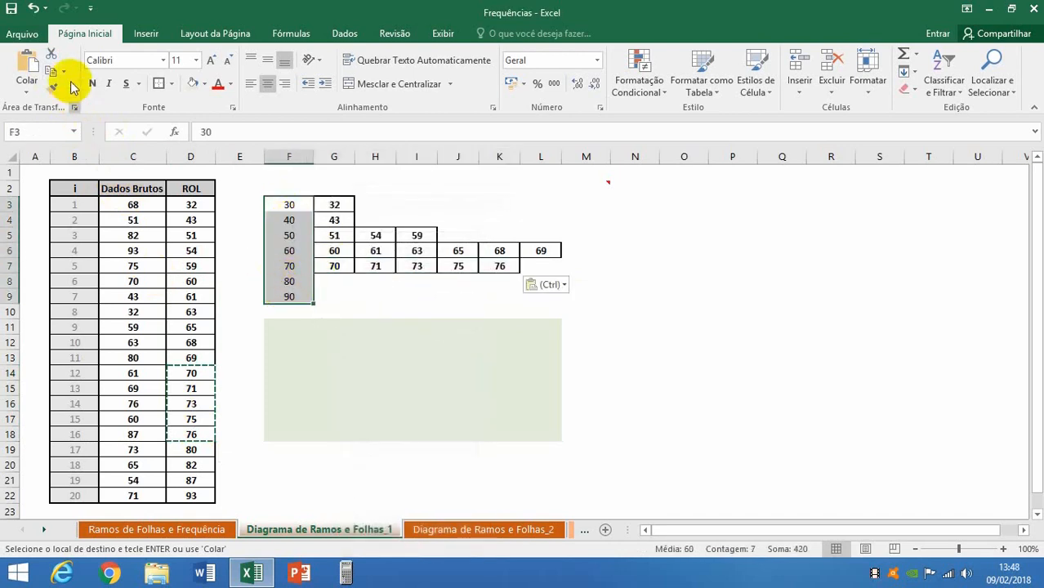
pyautogui.click(92, 84)
pyautogui.click(334, 280)
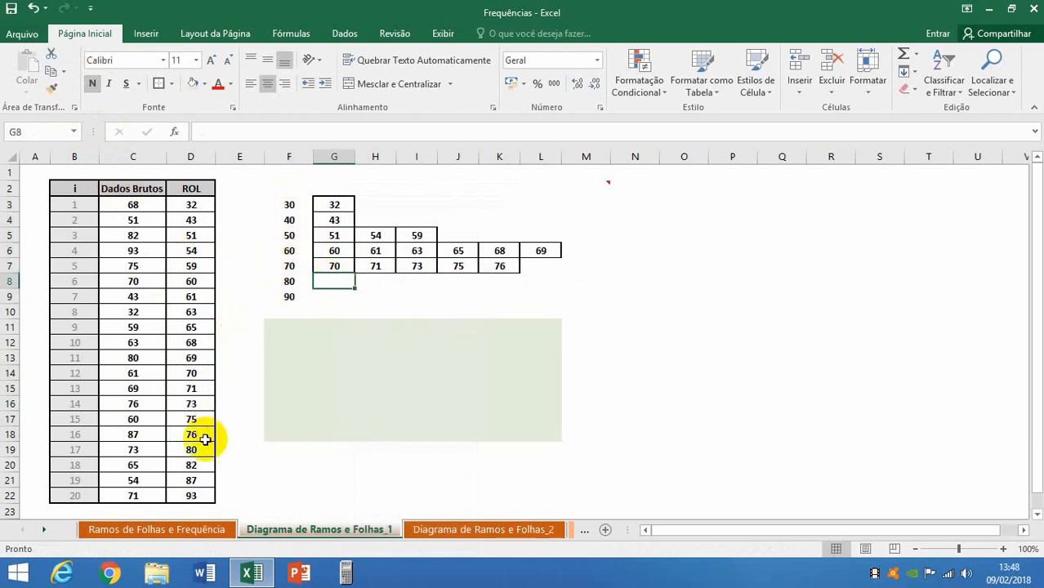
# Copy the ROL values 80, 82 and 87 and paste them transposed across the 80 stem's row, starting at G8.
pyautogui.moveTo(199, 450); pyautogui.dragTo(202, 479)
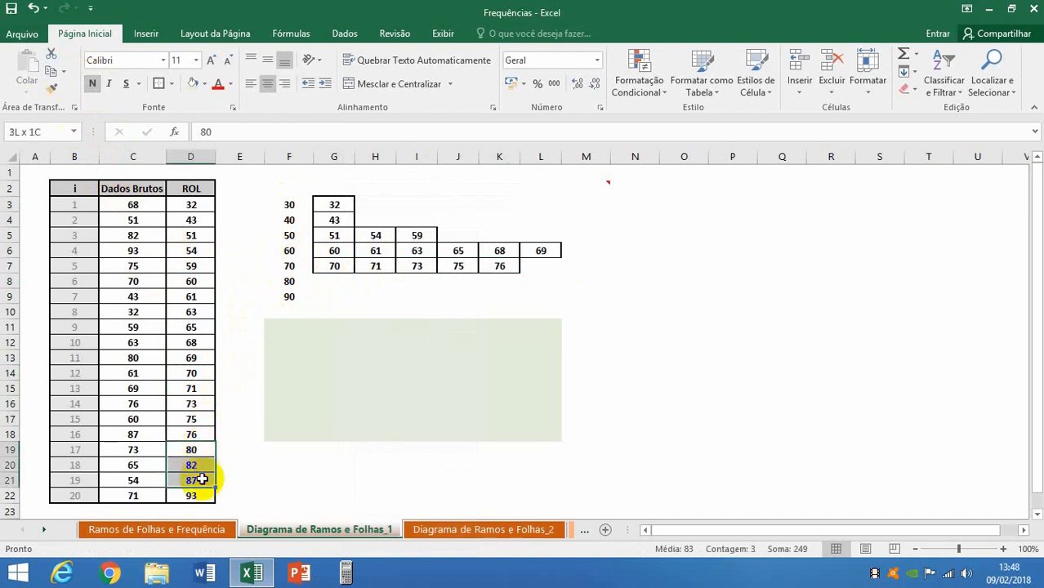
pyautogui.click(52, 70)
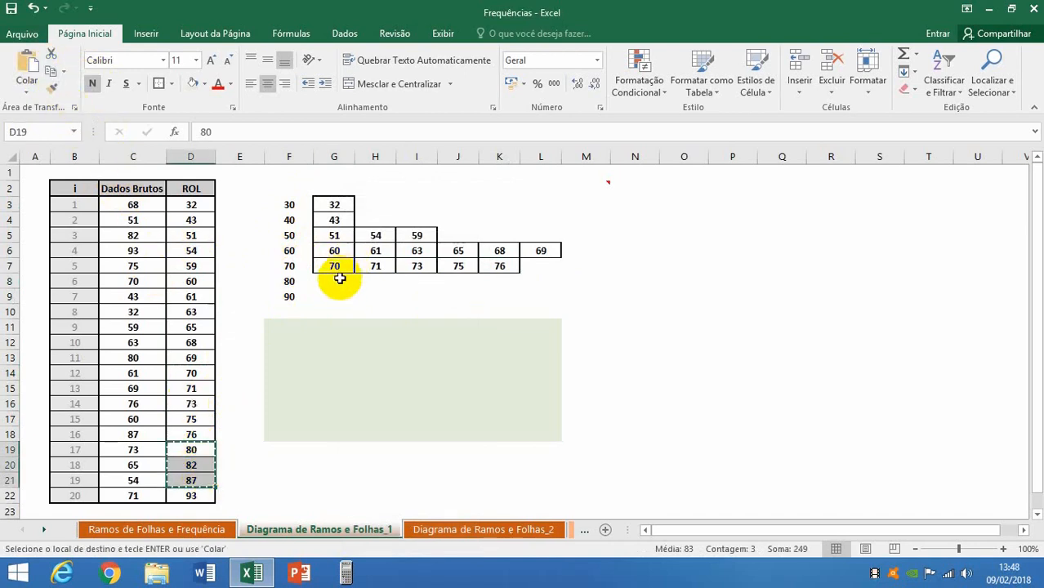
pyautogui.click(338, 278)
pyautogui.rightClick(338, 277)
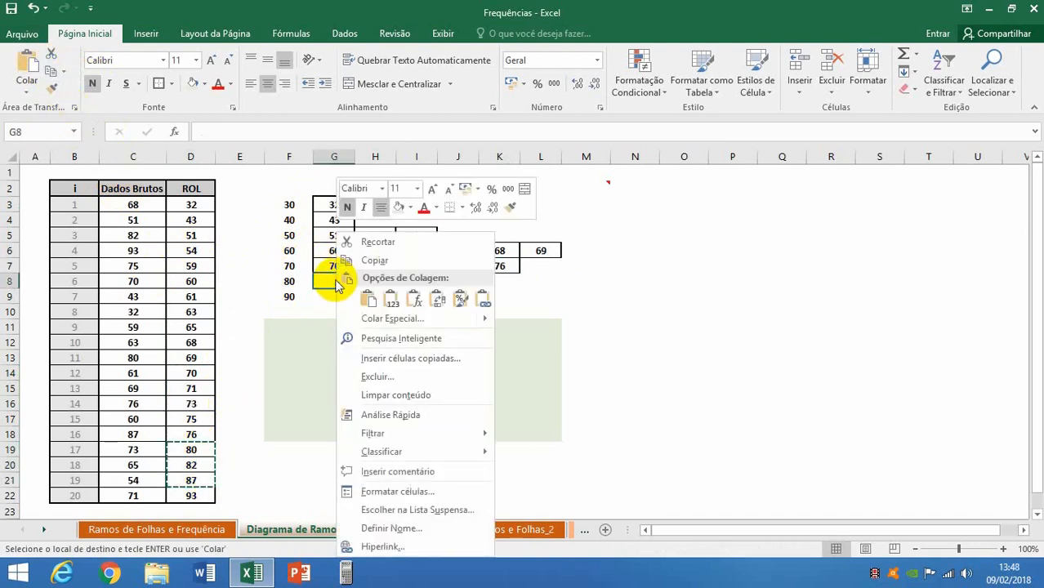
pyautogui.click(438, 299)
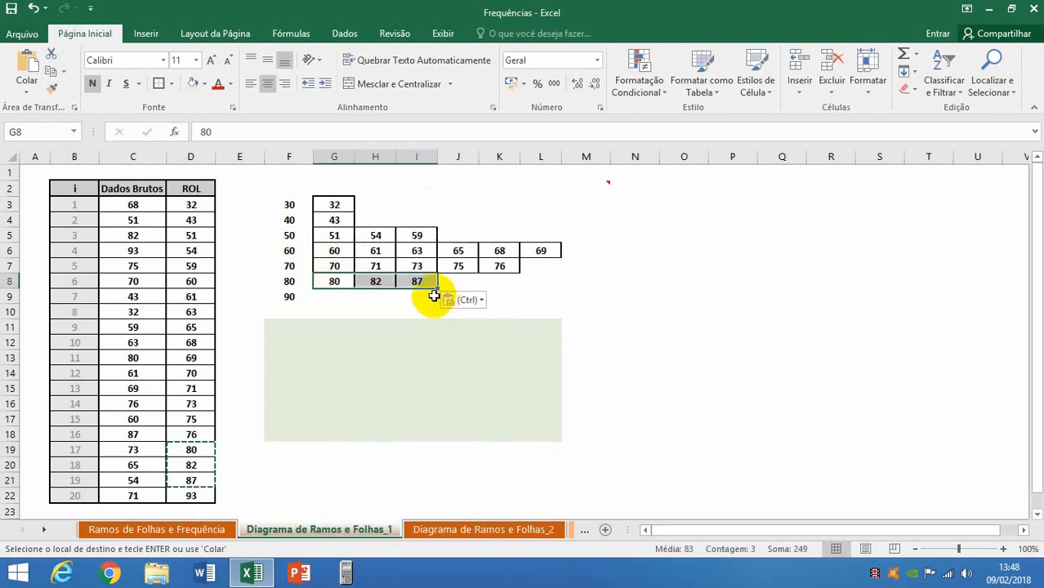
# Copy the ROL value 93 from D22 into cell G9, beside the 90 stem.
pyautogui.click(200, 494)
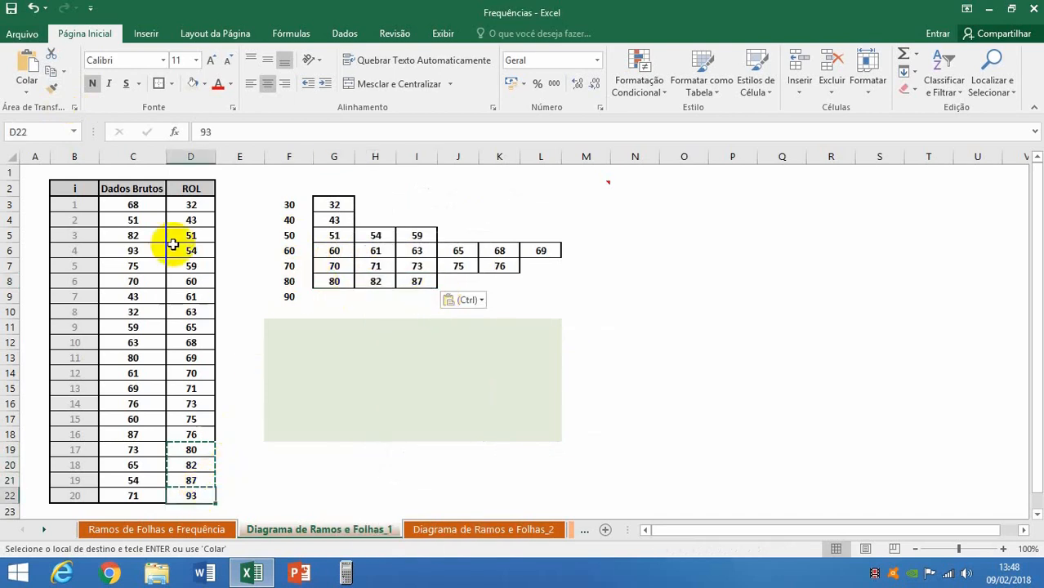
pyautogui.click(53, 72)
pyautogui.click(331, 294)
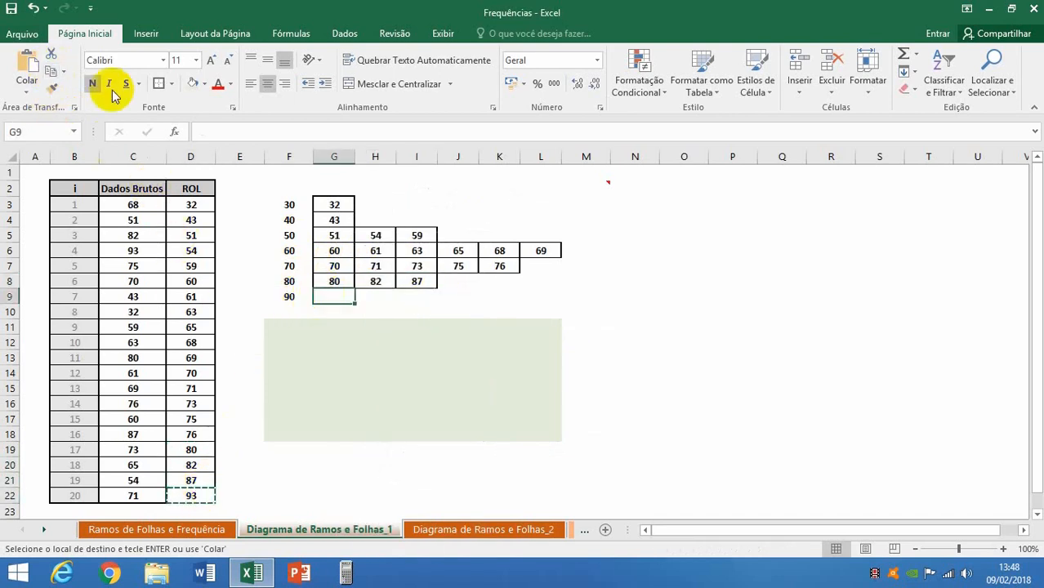
pyautogui.click(31, 65)
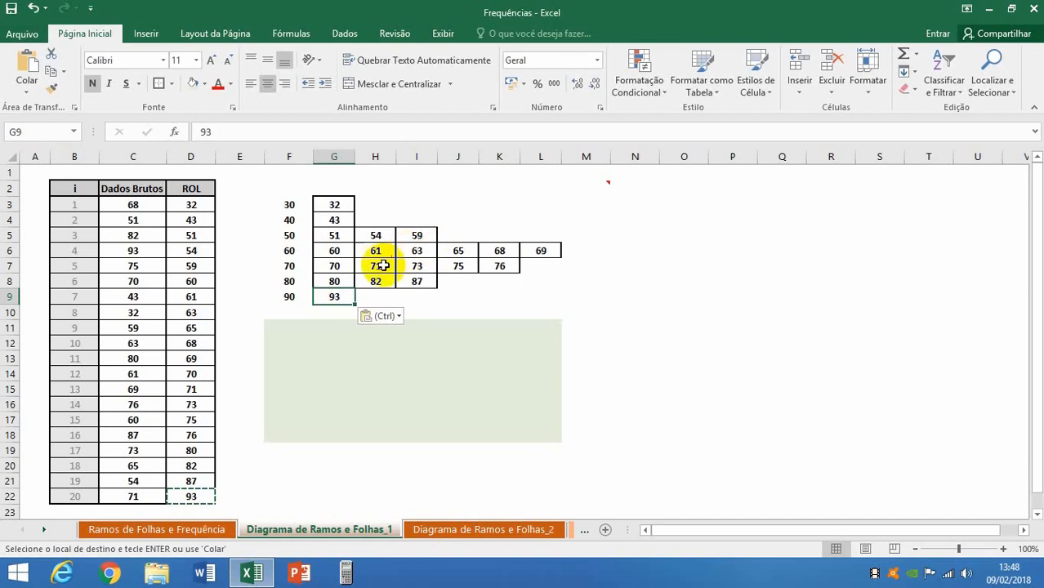
# Enter the heading Caule in F11 and Folhas in the merged cell starting at G11 of the green area.
pyautogui.click(291, 328)
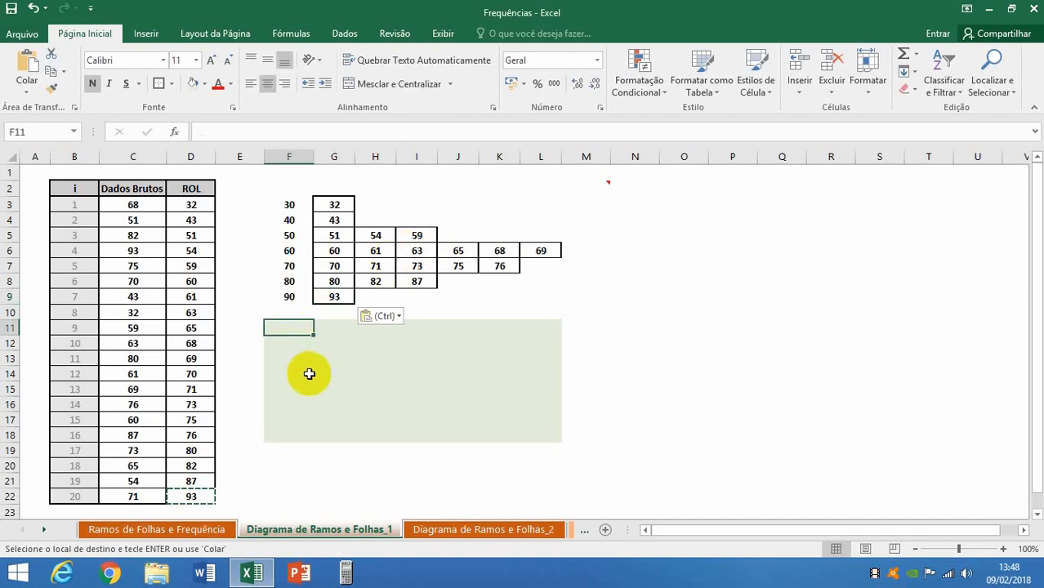
pyautogui.write('Cau')
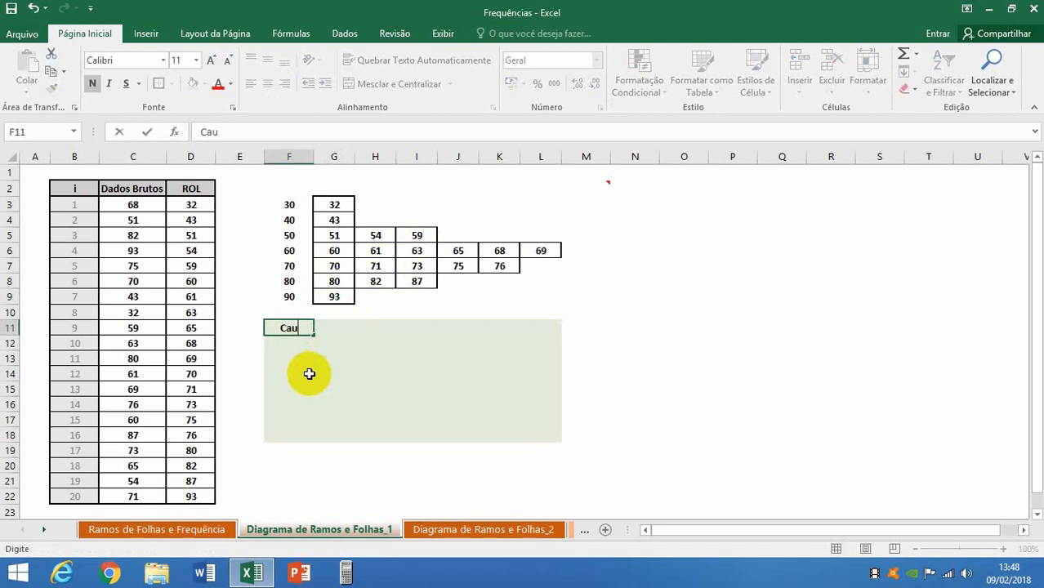
pyautogui.write('le')
pyautogui.press('Right')
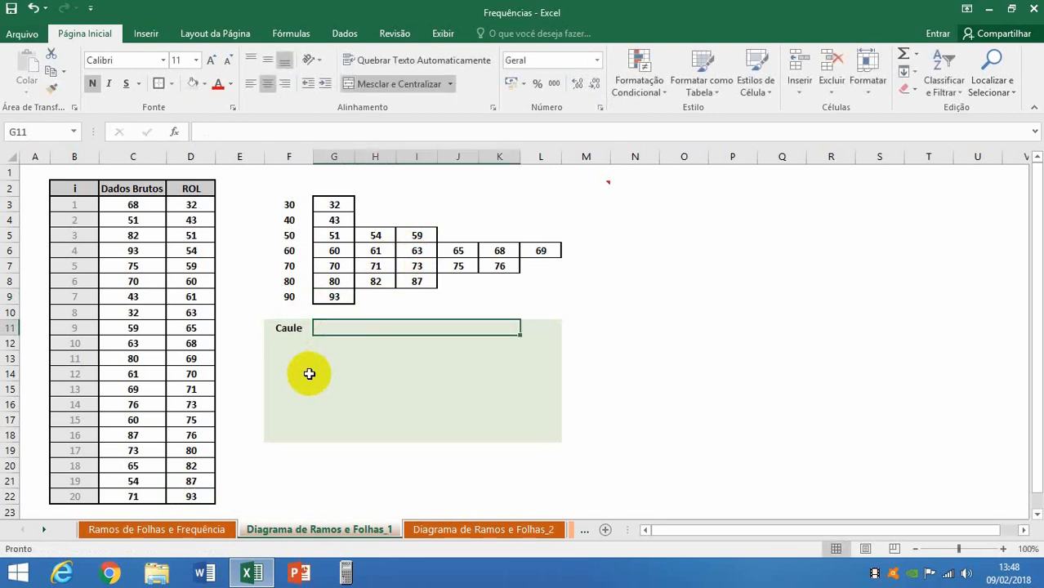
pyautogui.write('Folhas')
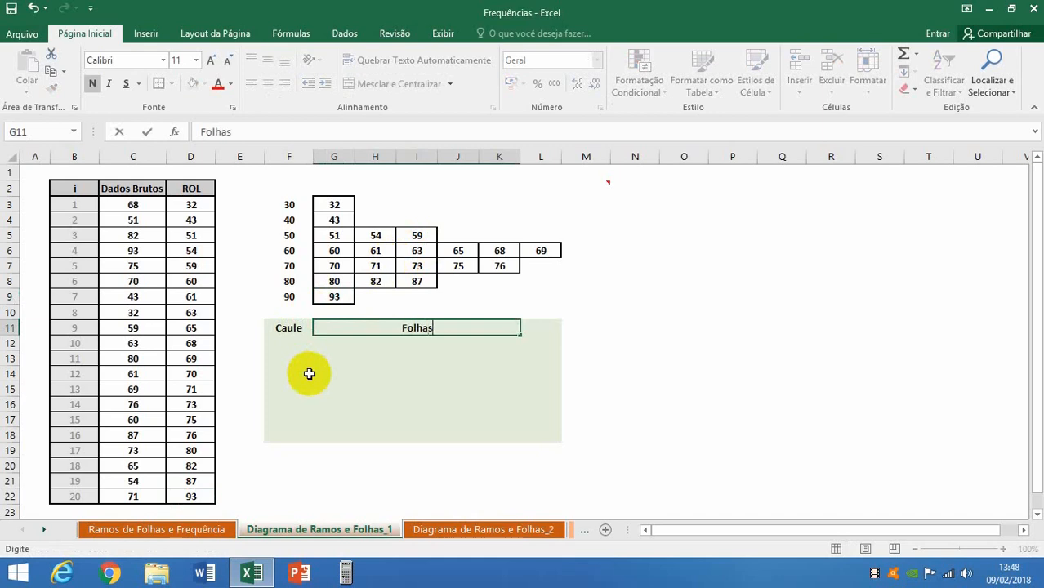
pyautogui.press('Return')
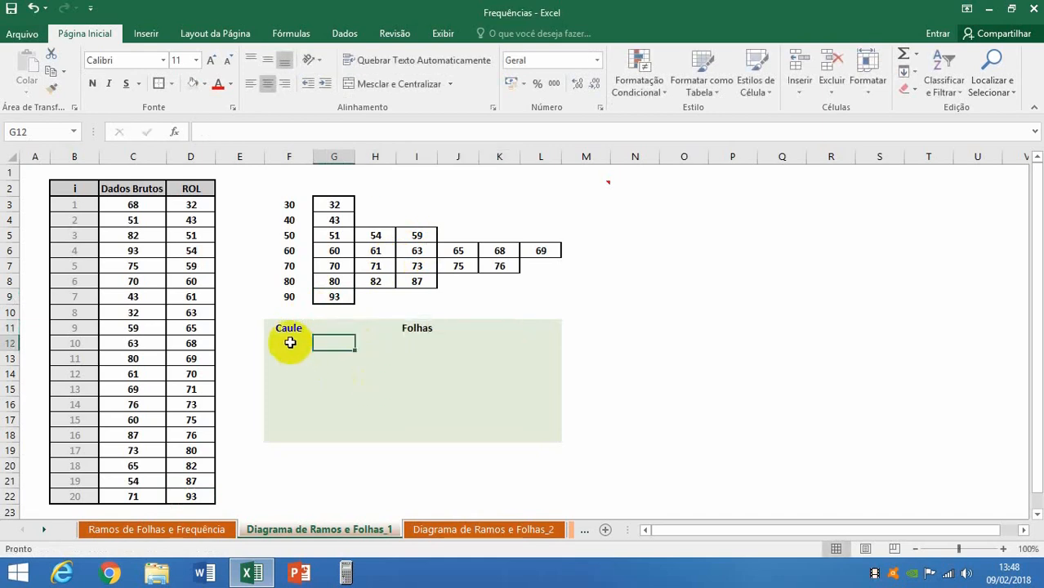
# Enter the stem digits 3, 4, 5, 6, 7, 8 and 9 down cells F12 to F18 under Caule.
pyautogui.click(293, 348)
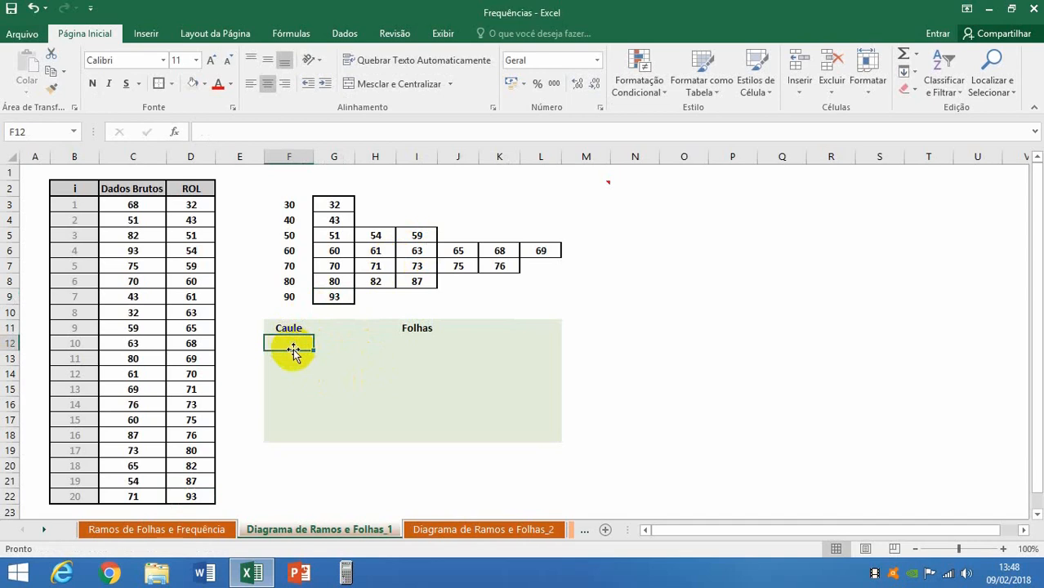
pyautogui.write('3')
pyautogui.press('Return')
pyautogui.write('4')
pyautogui.press('Return')
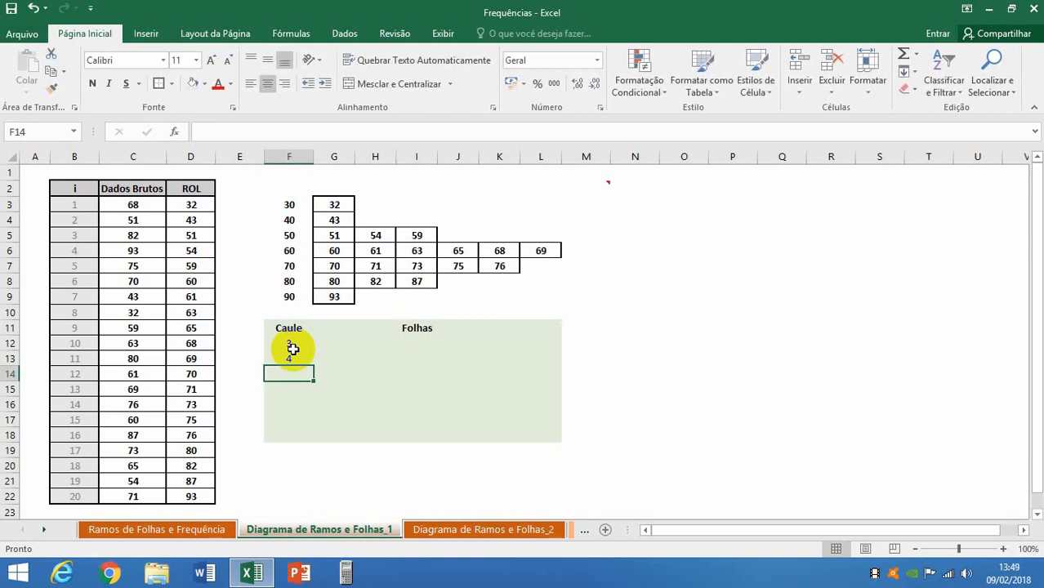
pyautogui.write('5')
pyautogui.press('Return')
pyautogui.write('6')
pyautogui.press('Return')
pyautogui.write('7')
pyautogui.press('Return')
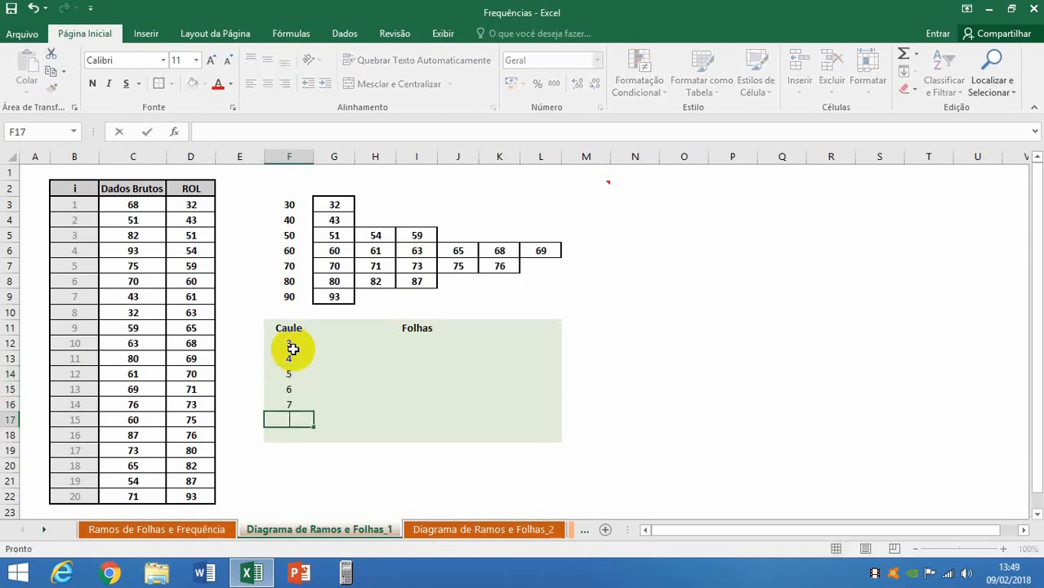
pyautogui.write('8')
pyautogui.press('Return')
pyautogui.write('9')
pyautogui.press('Return')
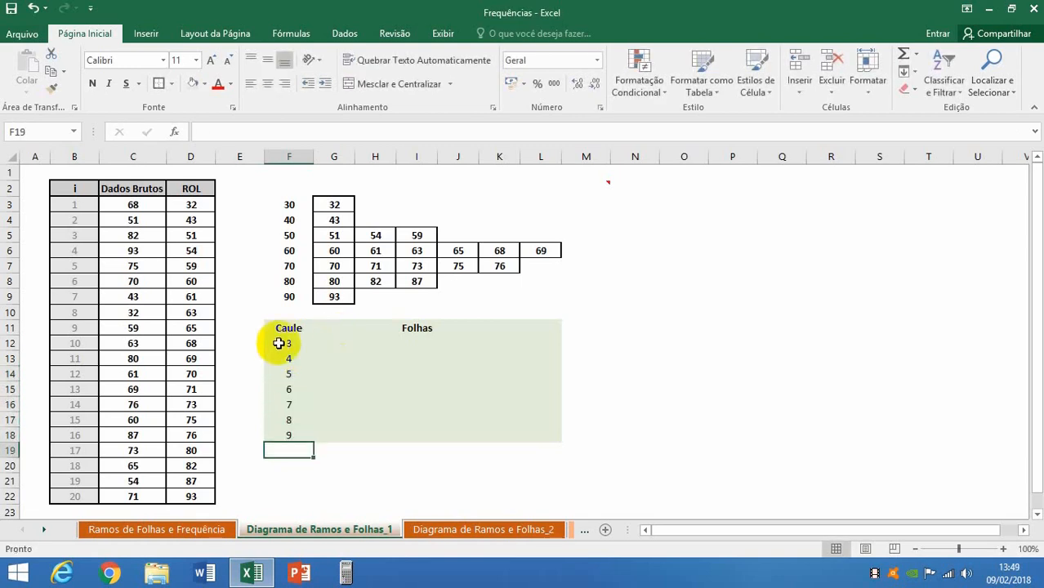
# Add a right border to the stem digit cells F12 to F18 to separate them from the leaves.
pyautogui.moveTo(279, 342); pyautogui.dragTo(296, 435)
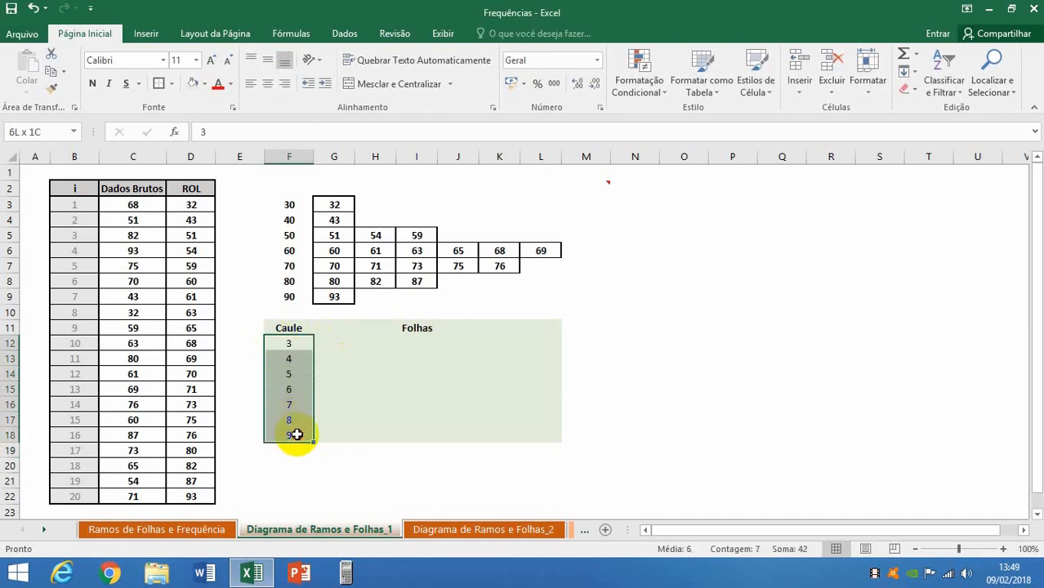
pyautogui.click(170, 83)
pyautogui.click(167, 175)
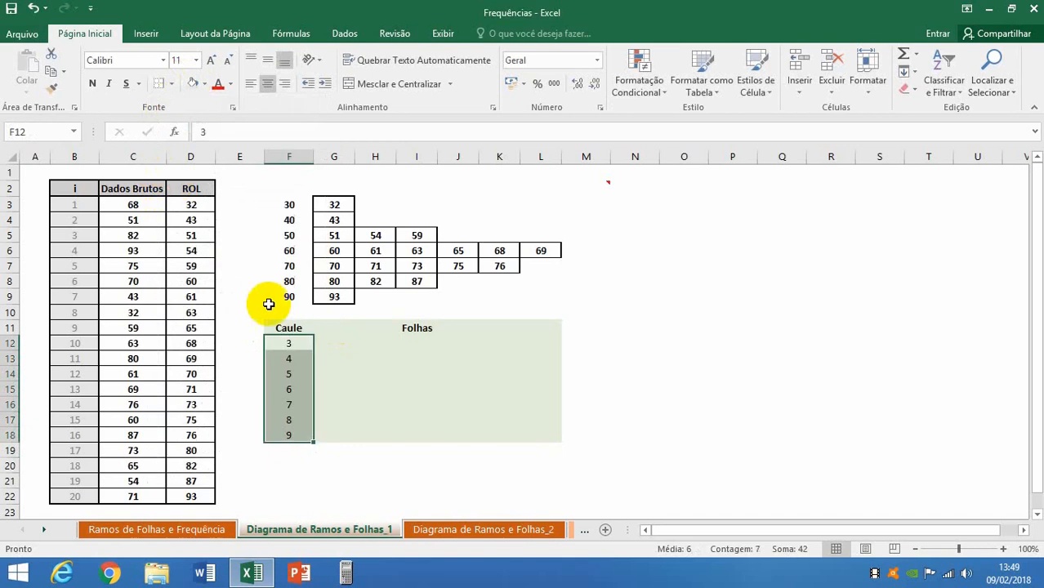
# Insert the math function MOD into cell G12, the first leaf cell beside stem 3.
pyautogui.click(333, 347)
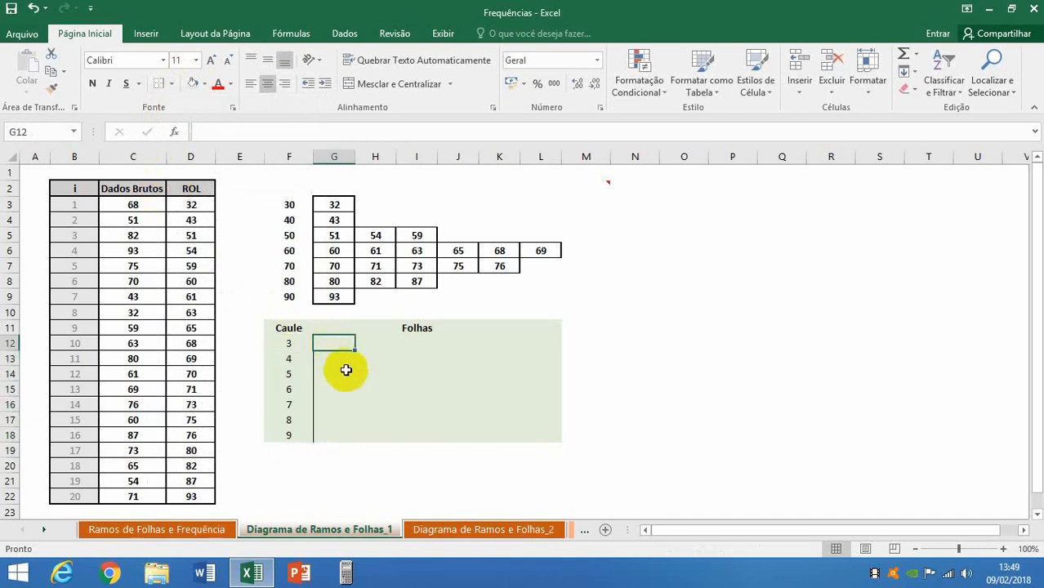
pyautogui.click(299, 36)
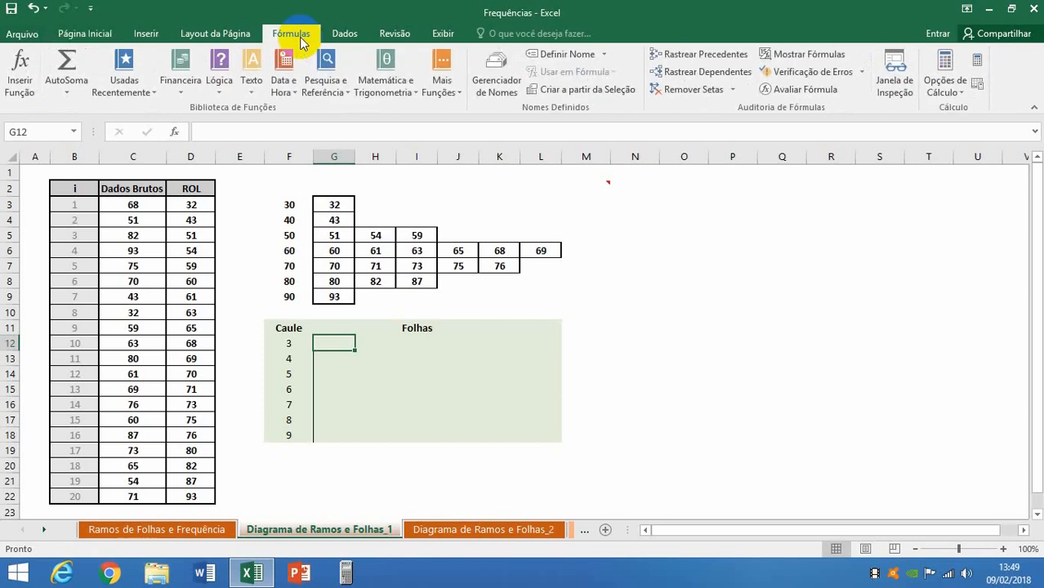
pyautogui.click(412, 92)
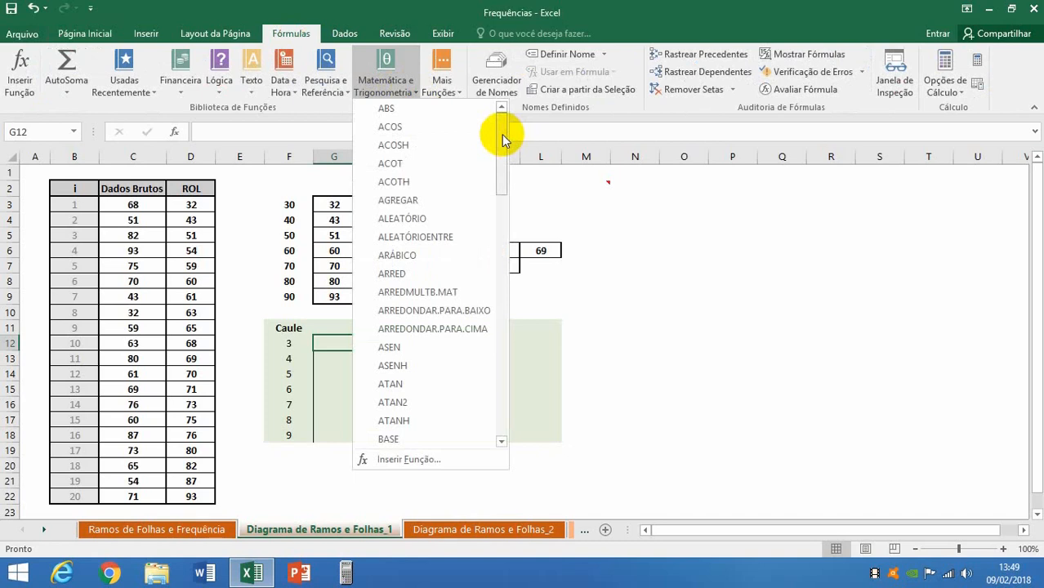
pyautogui.moveTo(502, 134); pyautogui.dragTo(495, 272)
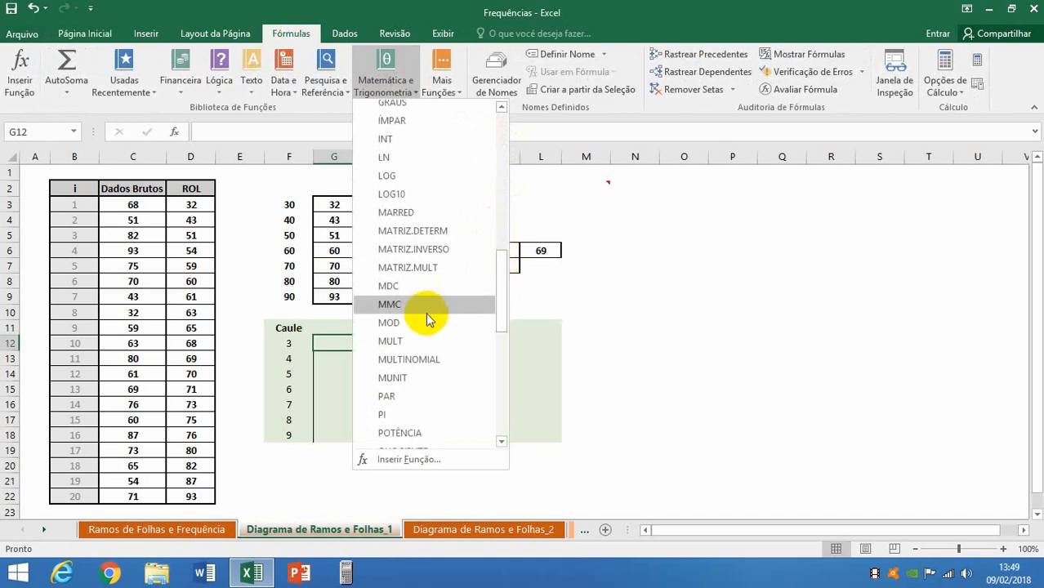
pyautogui.moveTo(424, 321)
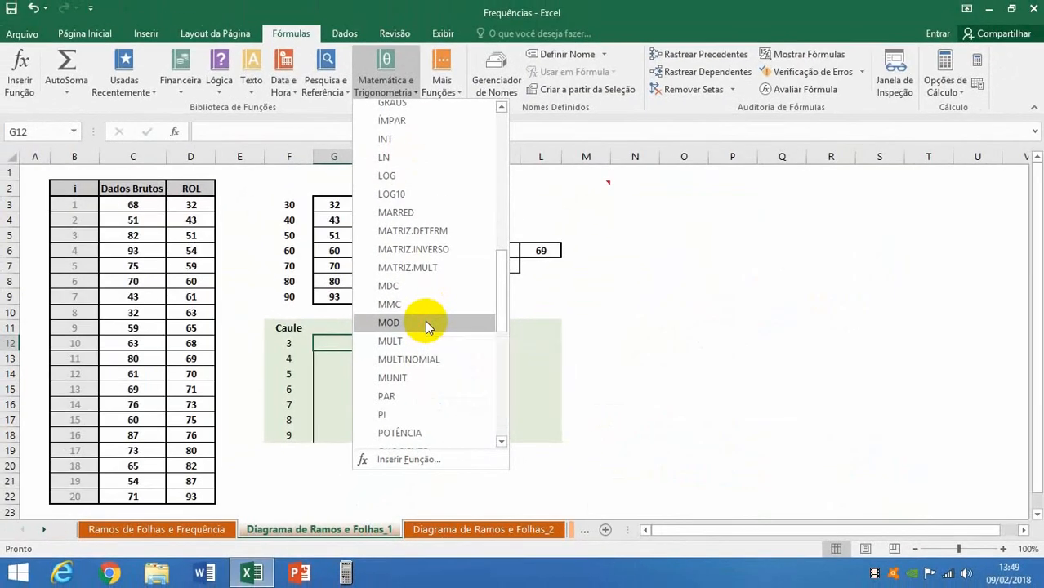
pyautogui.click(425, 322)
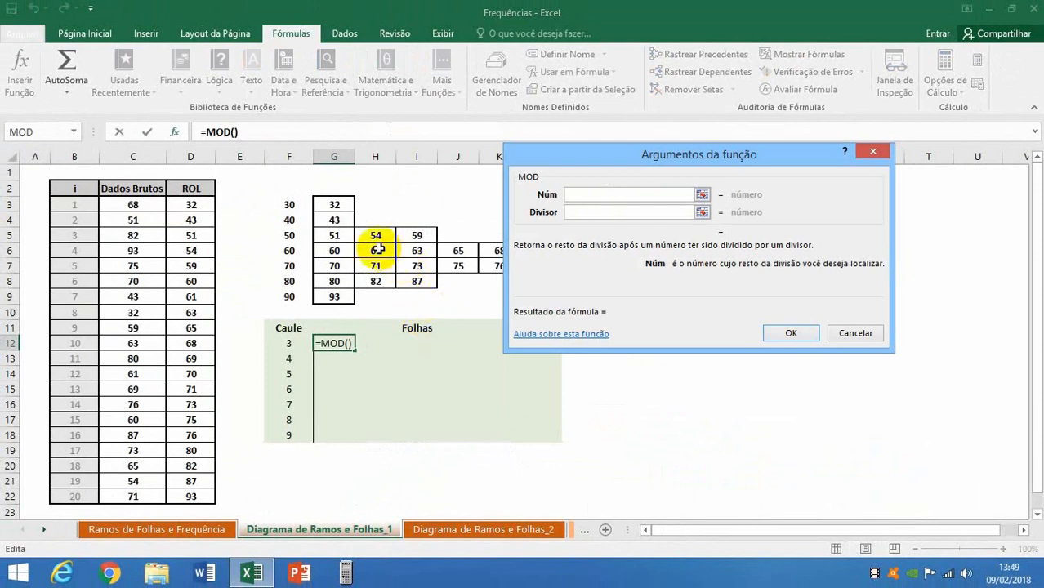
# Set MOD's number to G3 and its divisor to F3 with only the column locked ($F3), and confirm the formula.
pyautogui.click(335, 200)
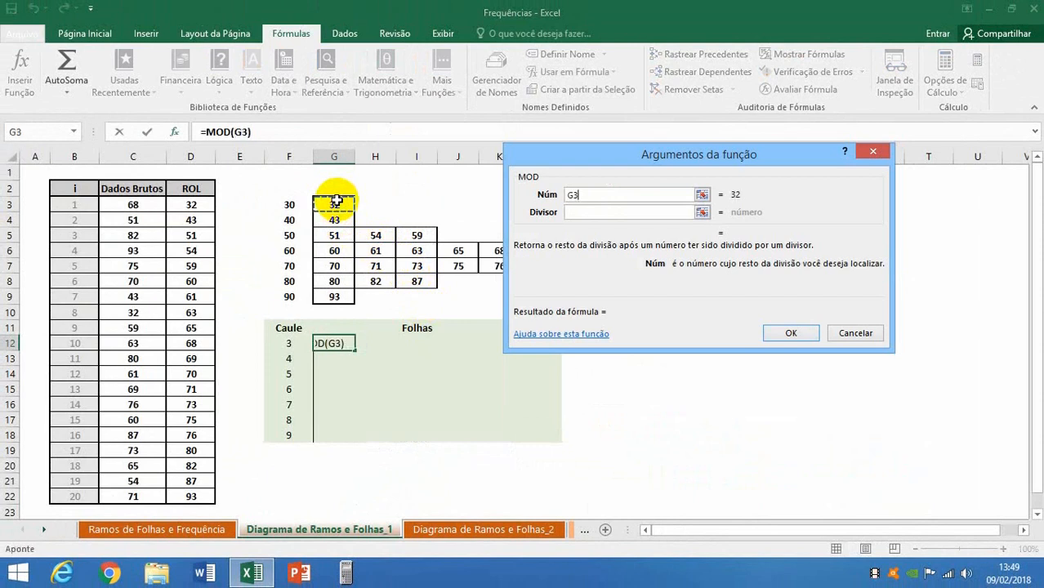
pyautogui.click(572, 211)
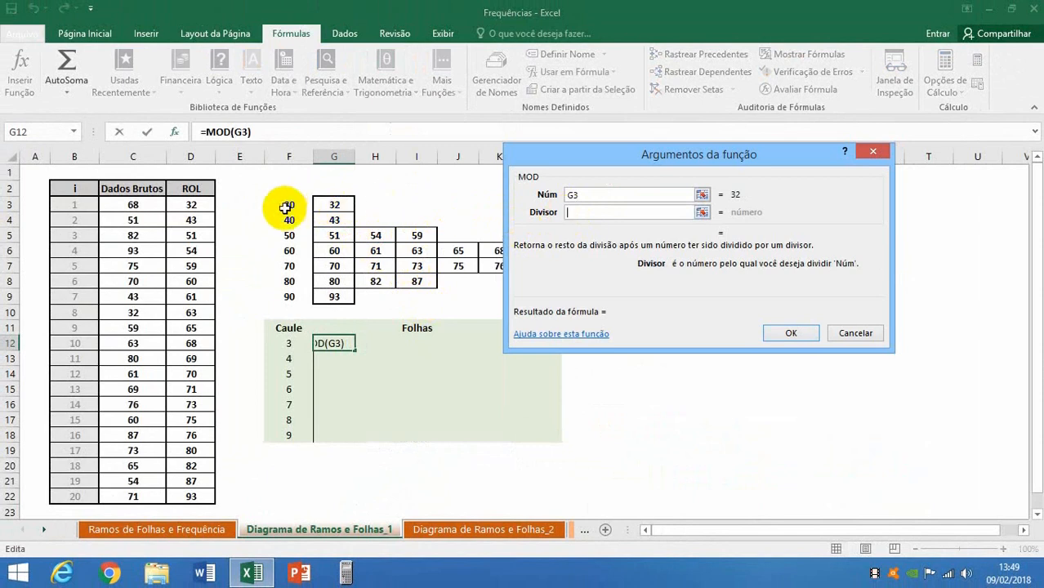
pyautogui.click(285, 208)
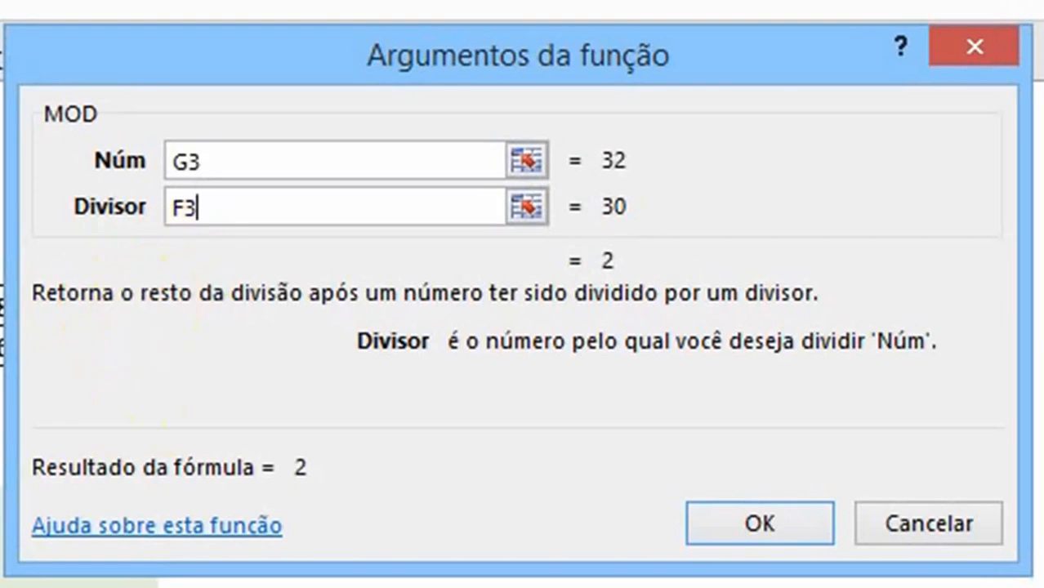
pyautogui.press('F4')
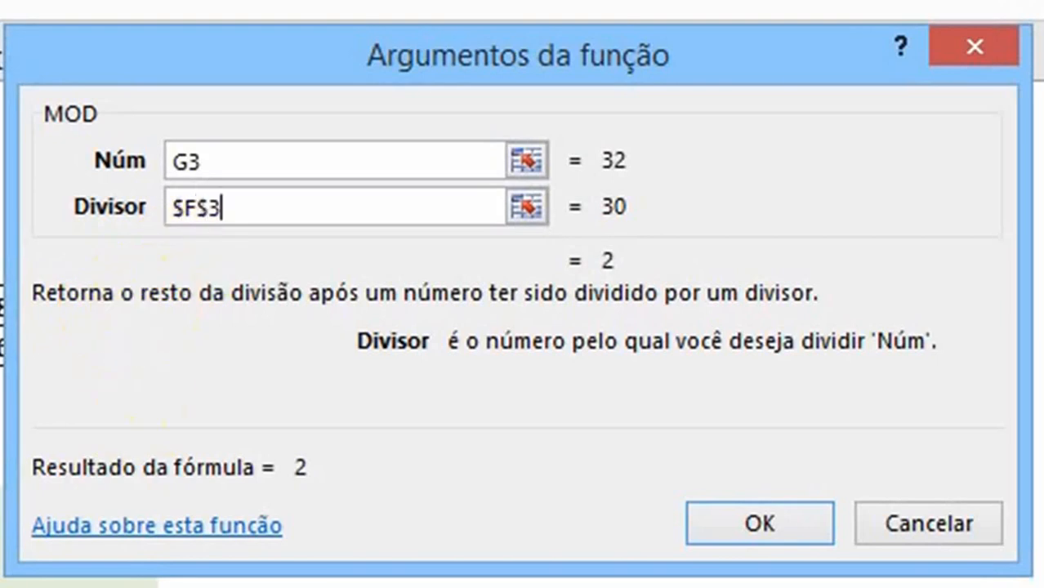
pyautogui.press('F4')
pyautogui.press('F4')
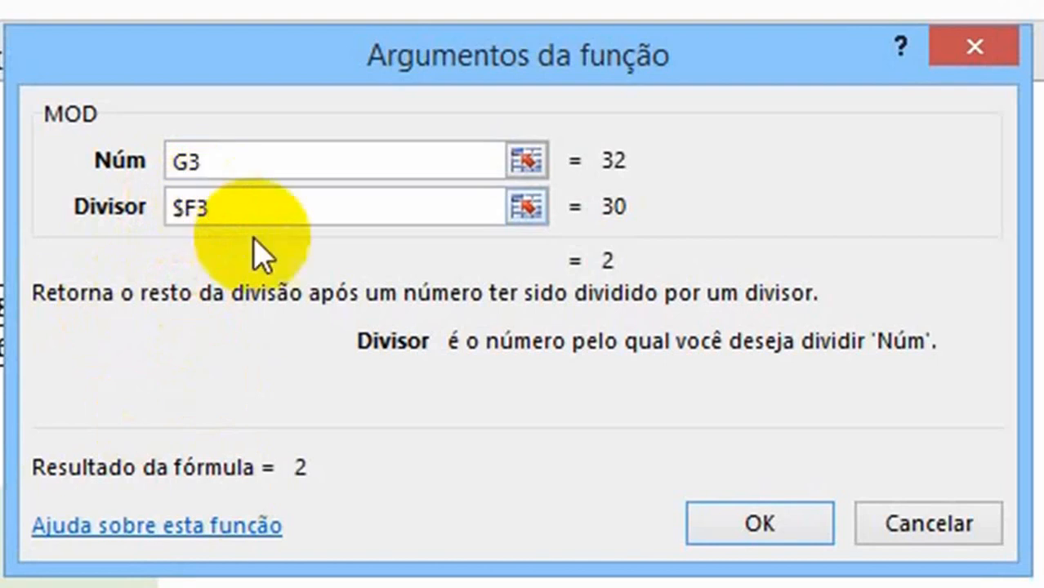
pyautogui.click(739, 522)
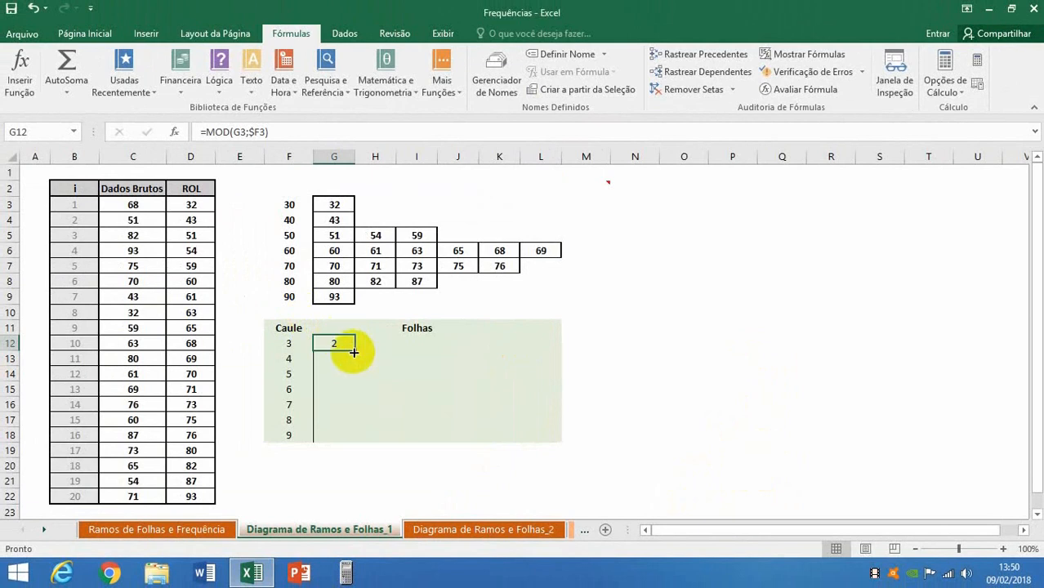
# Fill the MOD formula from G12 down to G18 and check it against the grouped values above.
pyautogui.moveTo(355, 351); pyautogui.dragTo(352, 440)
pyautogui.click(336, 344)
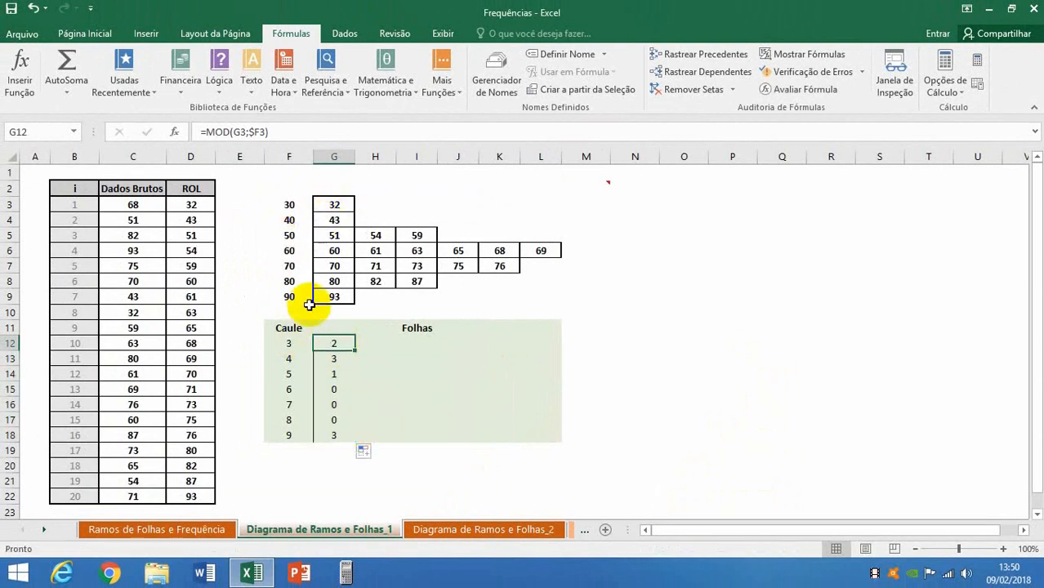
pyautogui.click(308, 221)
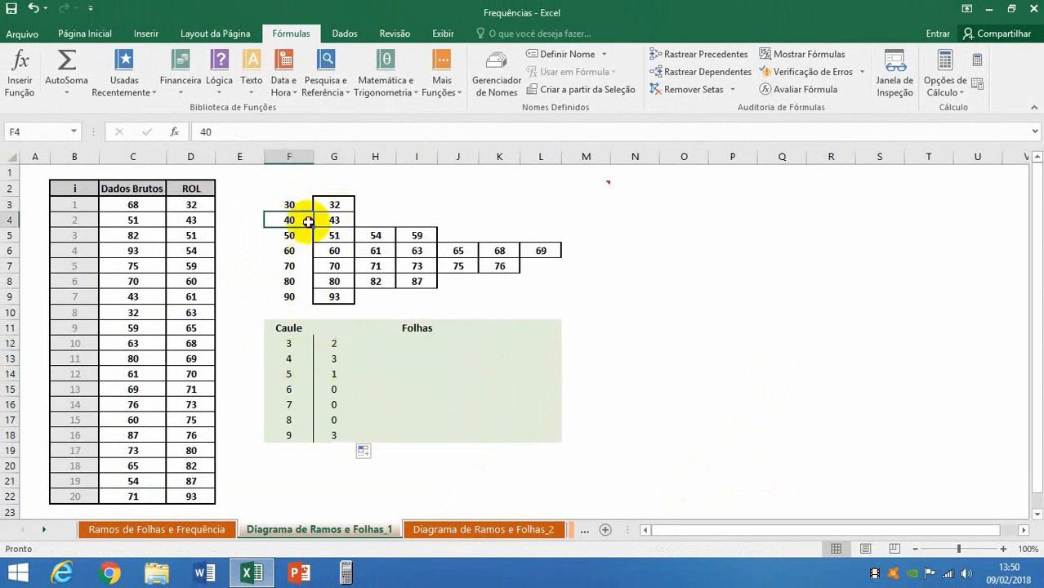
pyautogui.moveTo(308, 220); pyautogui.dragTo(334, 221)
pyautogui.click(291, 236)
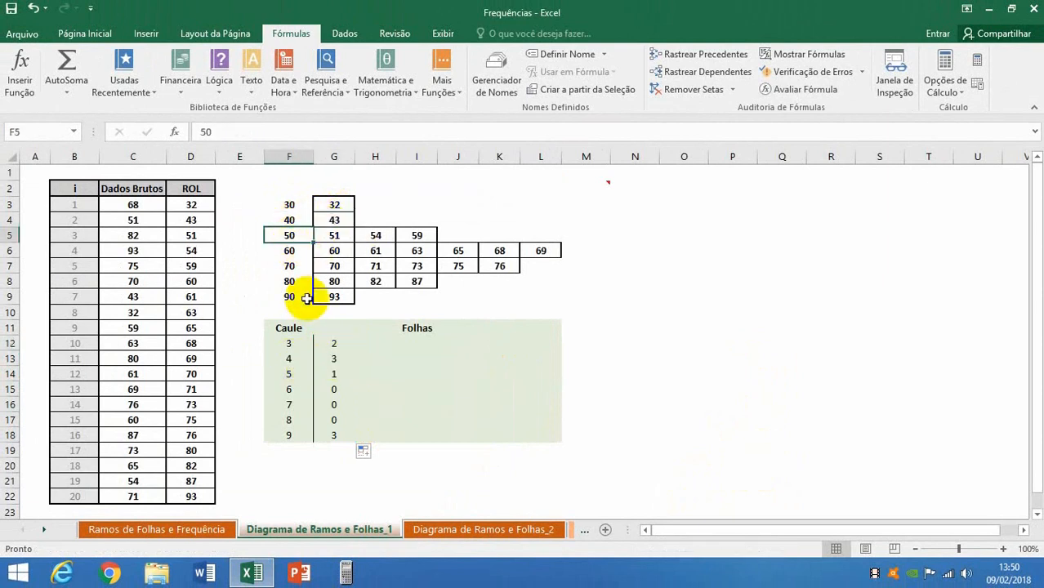
# Extend the leaf formulas across to I14 for stem 5 and to L15 for stem 6.
pyautogui.click(334, 374)
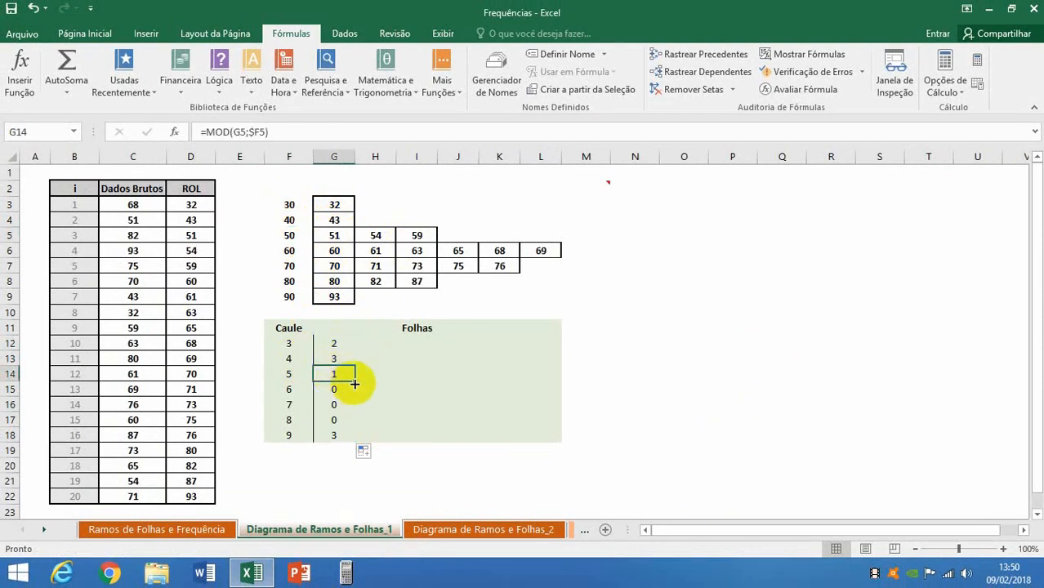
pyautogui.moveTo(355, 383); pyautogui.dragTo(417, 382)
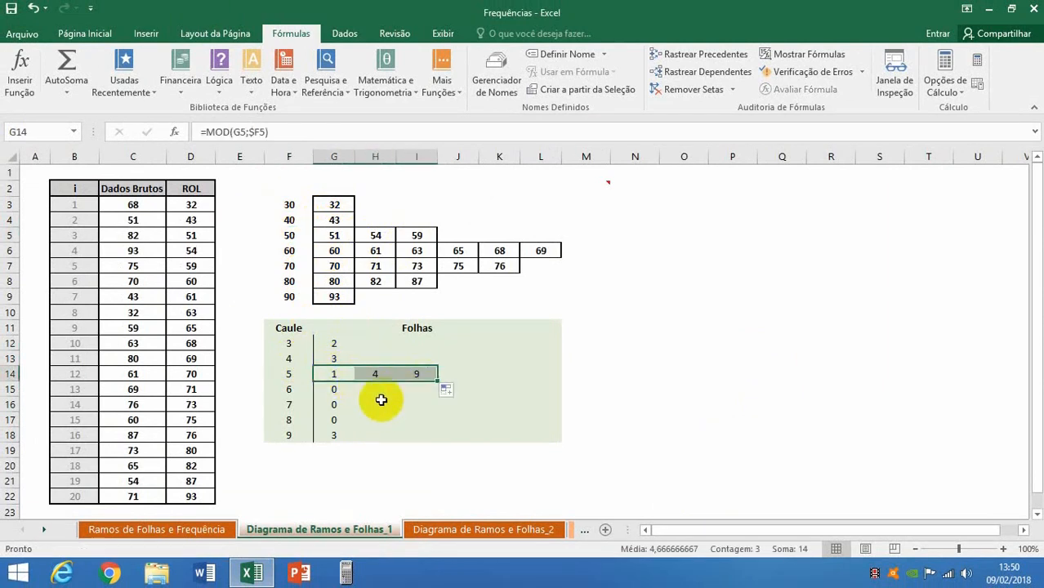
pyautogui.click(295, 374)
pyautogui.moveTo(303, 373); pyautogui.dragTo(331, 376)
pyautogui.click(280, 366)
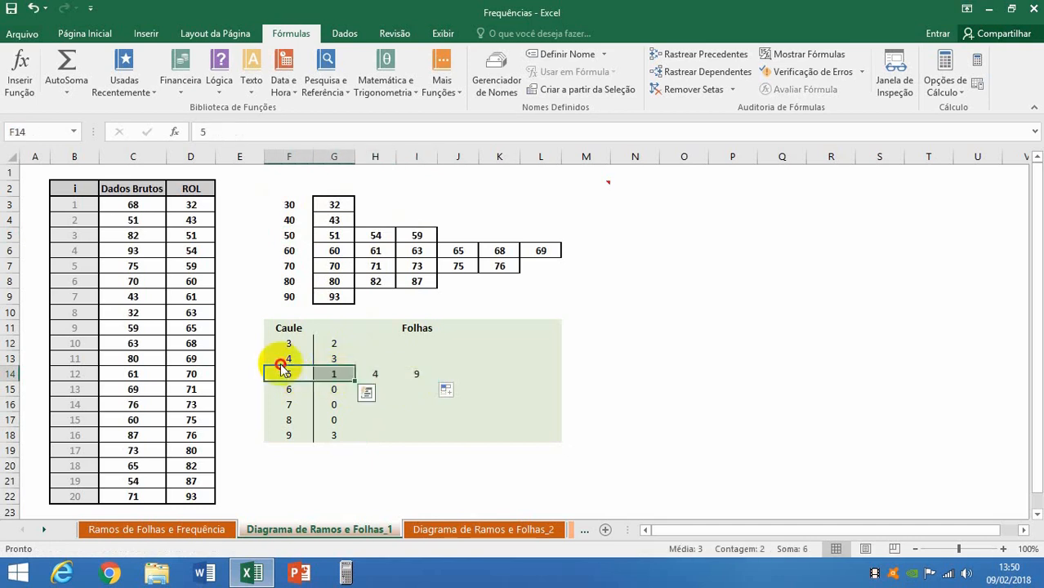
pyautogui.click(334, 389)
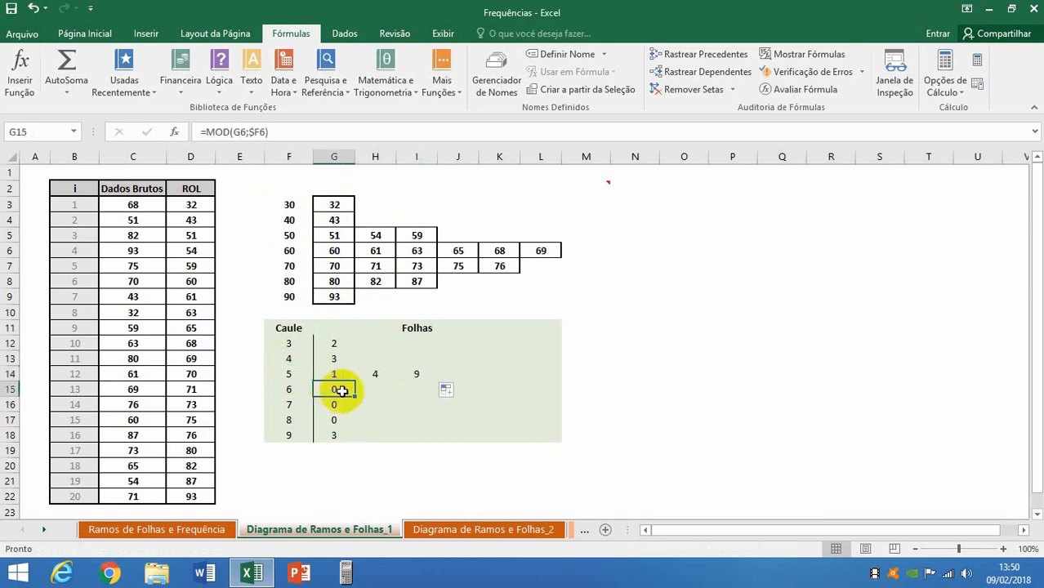
pyautogui.moveTo(356, 396); pyautogui.dragTo(549, 388)
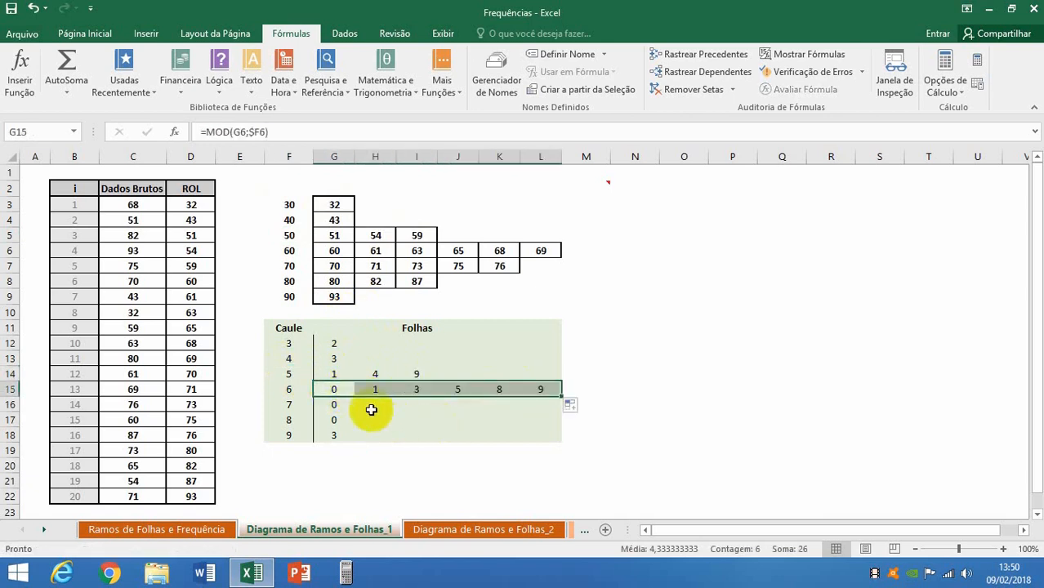
# Fill the stem 7 leaf formula from G16 across to L16 and clear the surplus cell L16.
pyautogui.click(329, 408)
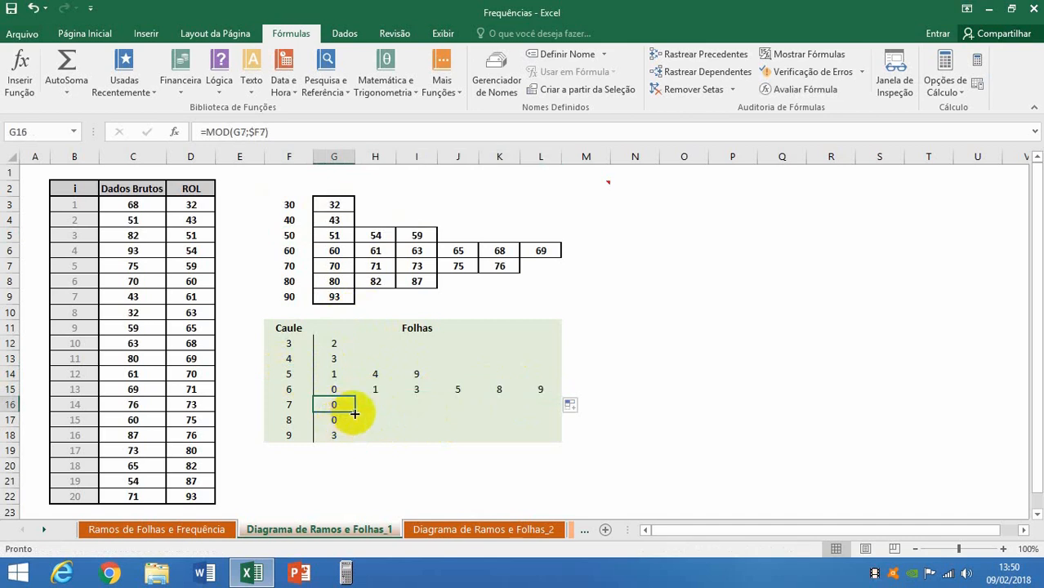
pyautogui.moveTo(354, 412); pyautogui.dragTo(524, 420)
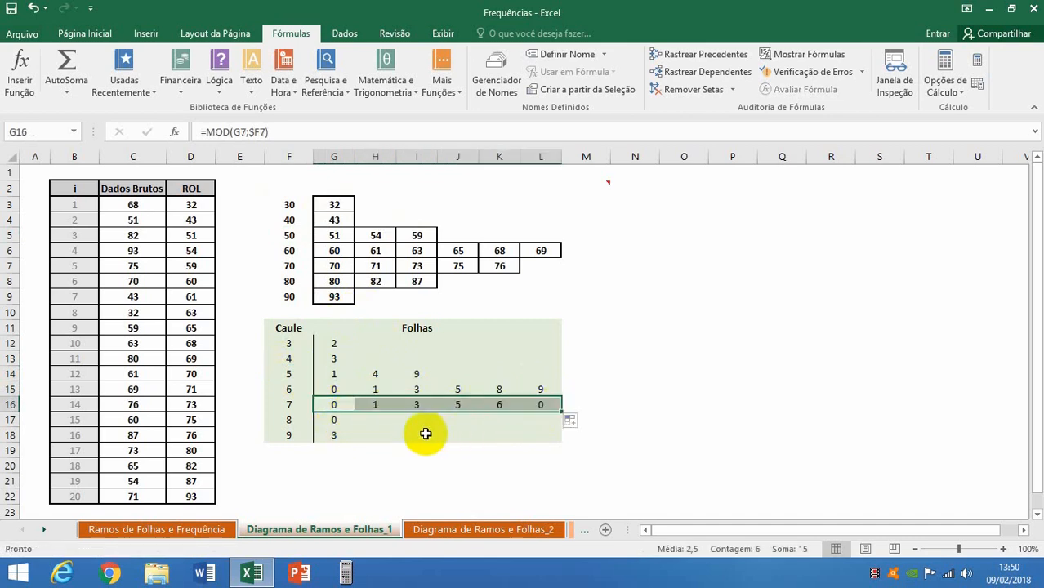
pyautogui.click(541, 406)
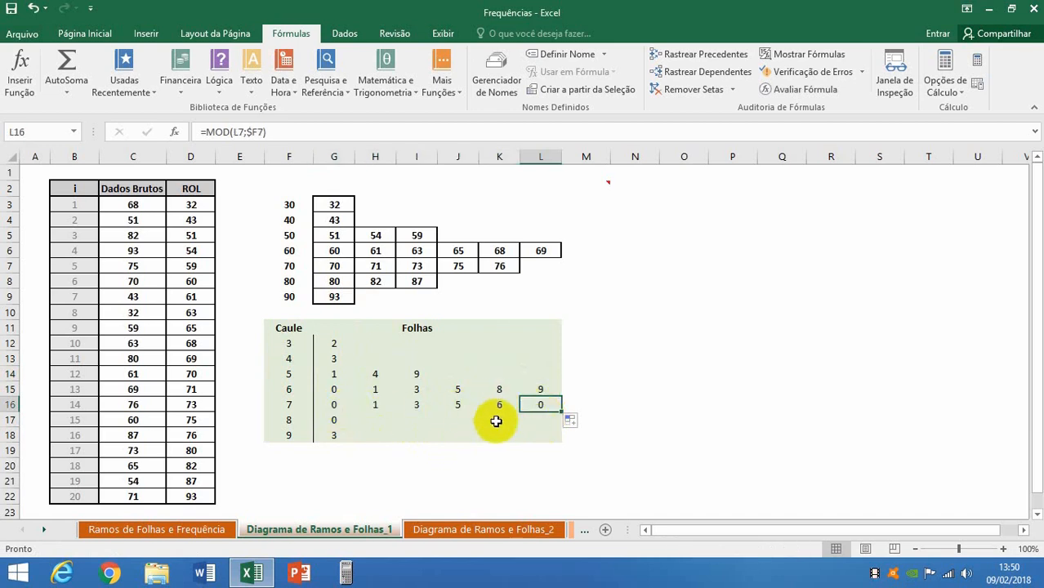
pyautogui.press('Delete')
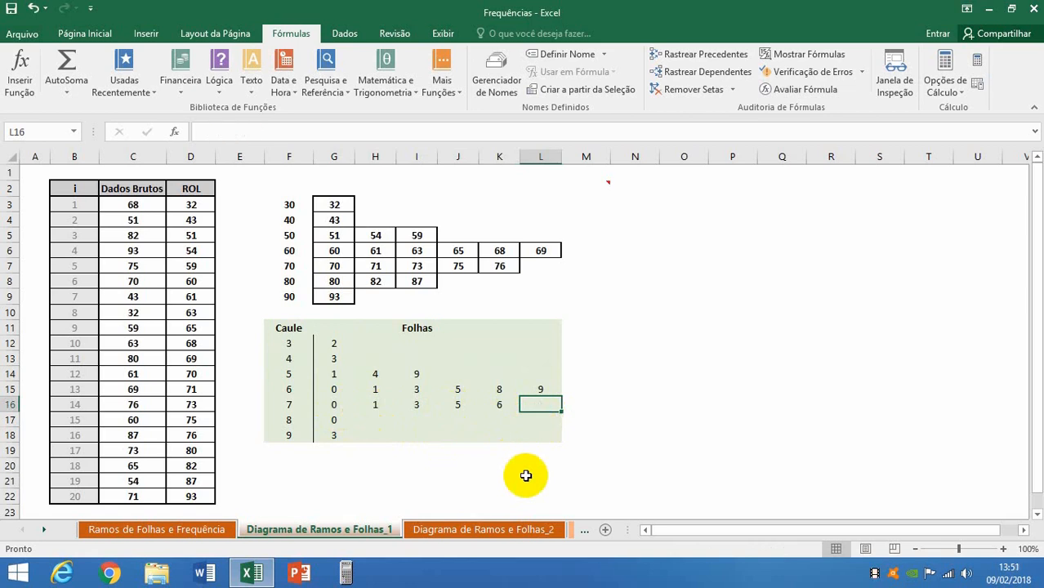
# Fill the stem 8 leaf formula from G17 across to I17, leaving stem 9 with its single leaf.
pyautogui.click(335, 421)
pyautogui.moveTo(355, 428); pyautogui.dragTo(427, 424)
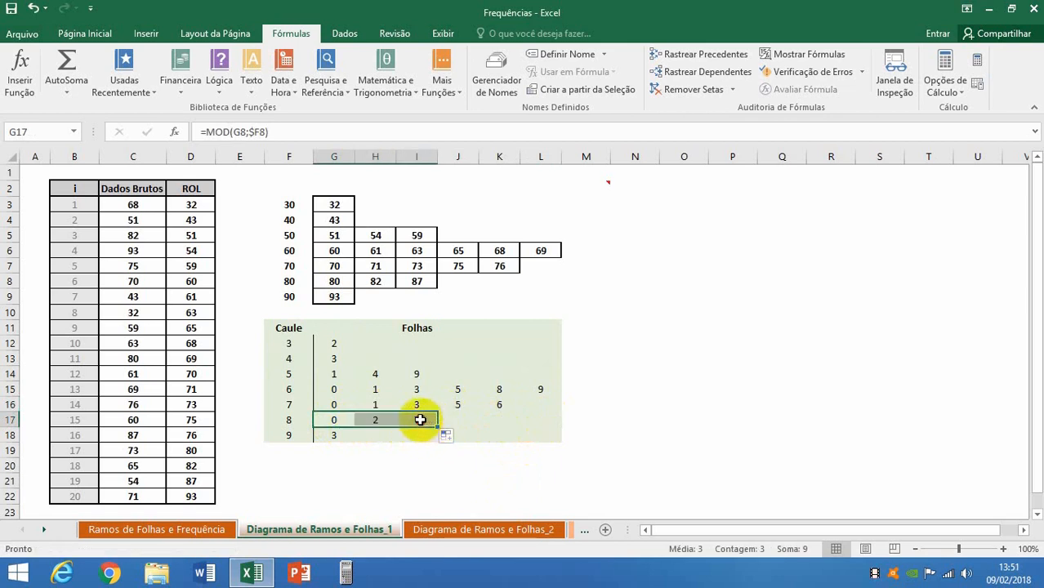
pyautogui.click(338, 435)
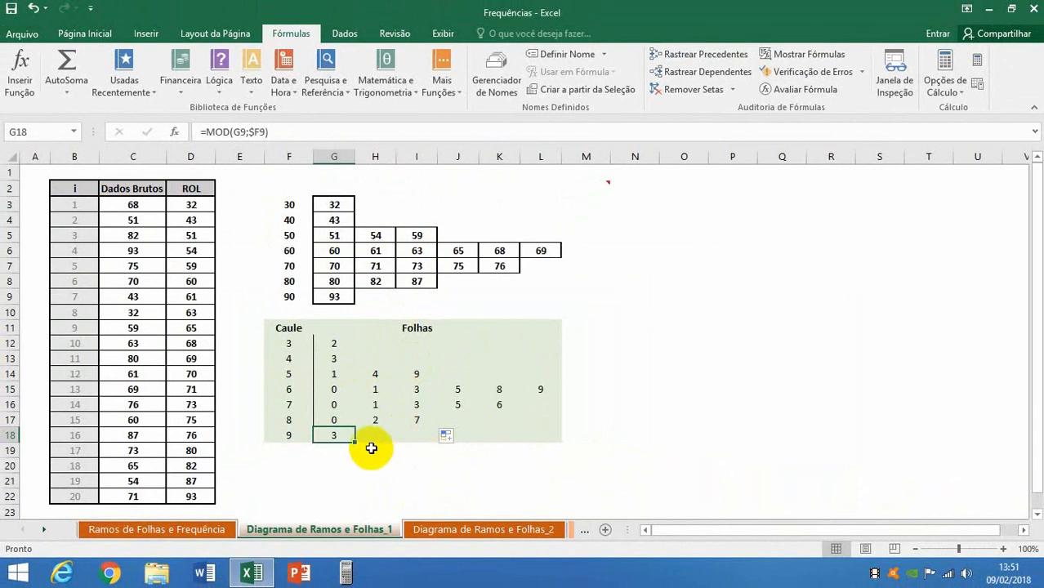
pyautogui.click(345, 454)
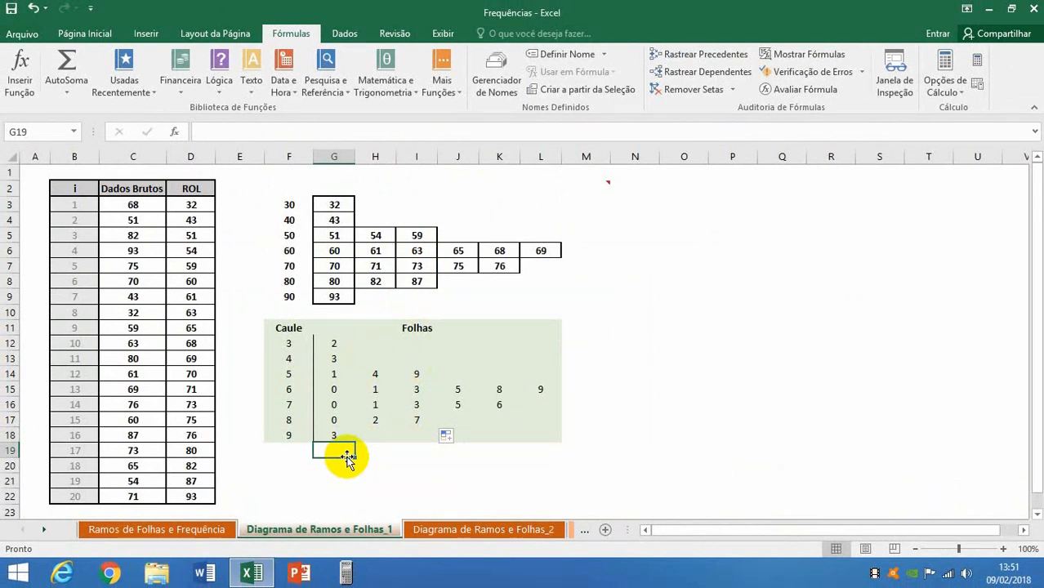
# Open the Frequência_1 worksheet.
pyautogui.click(441, 529)
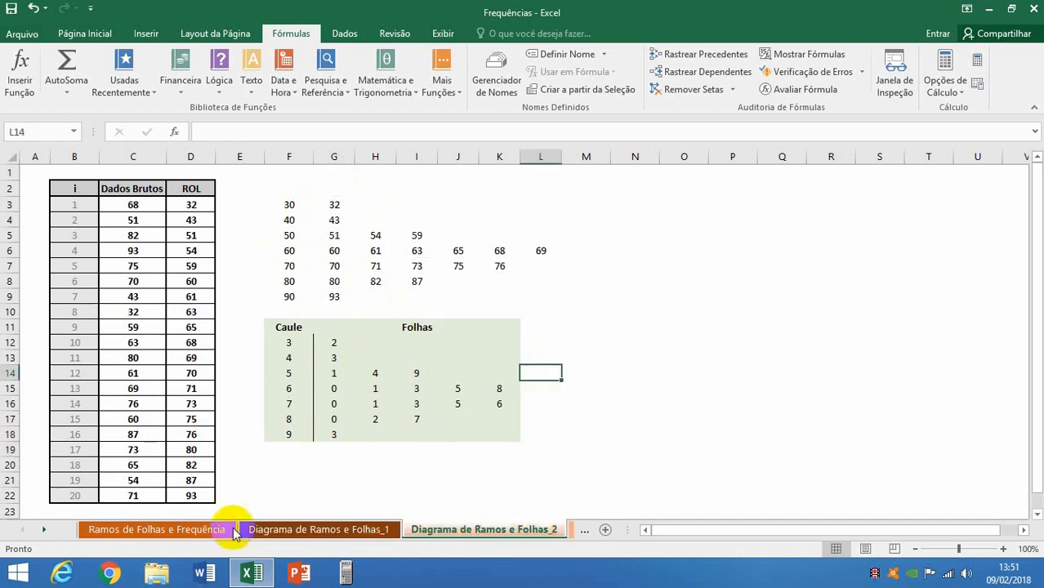
pyautogui.click(43, 530)
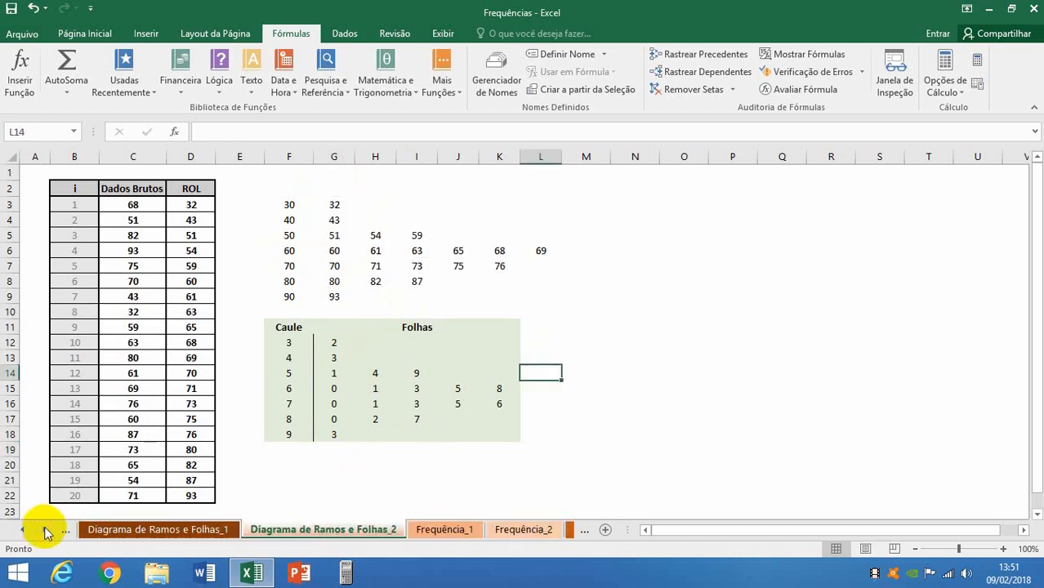
pyautogui.click(463, 529)
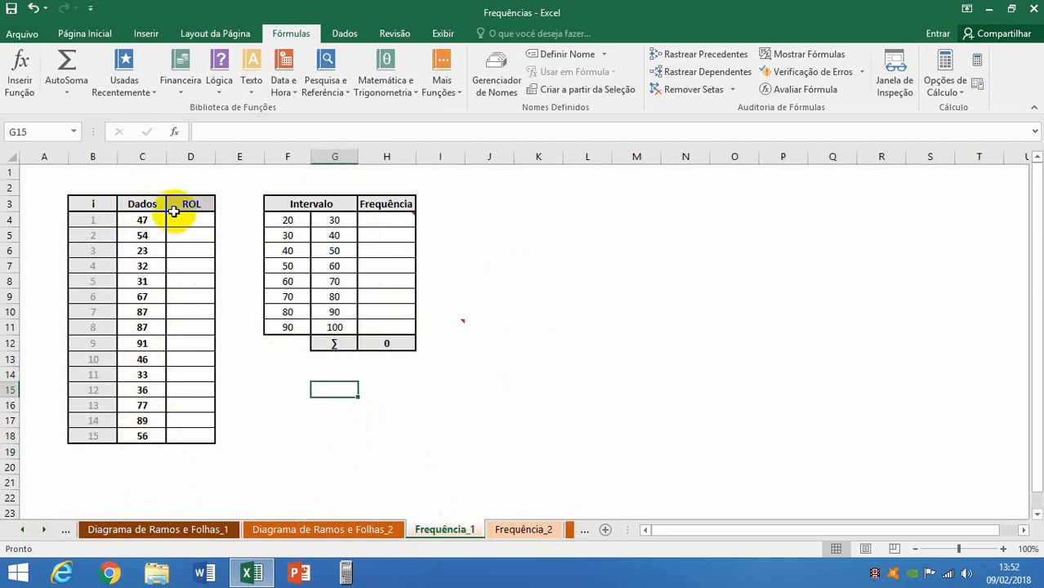
# Copy the Dados column C3:C18, including its heading, to the empty area starting at N3.
pyautogui.moveTo(147, 204); pyautogui.dragTo(142, 435)
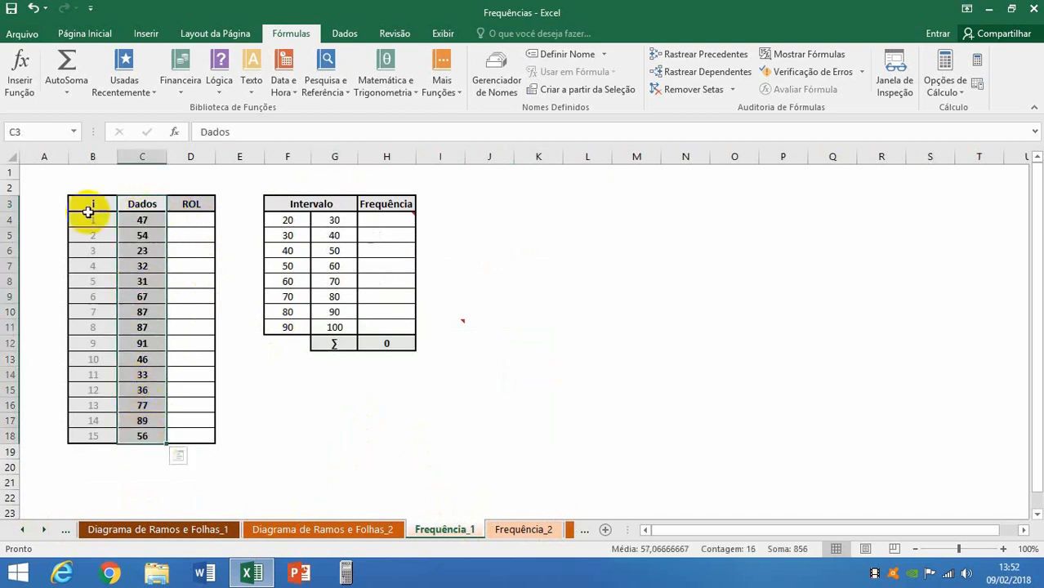
pyautogui.click(78, 34)
pyautogui.click(47, 72)
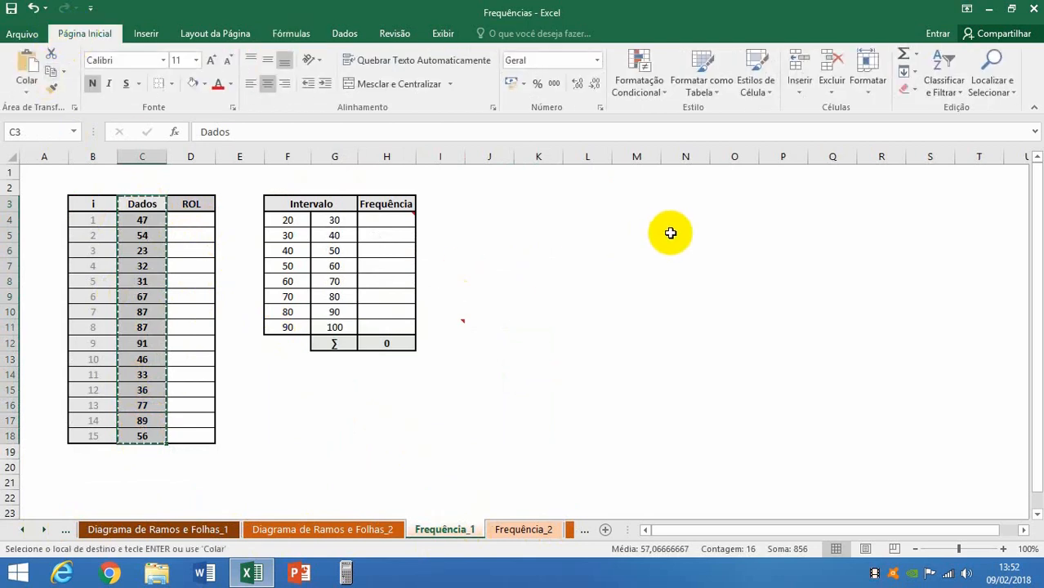
pyautogui.click(682, 207)
pyautogui.click(27, 57)
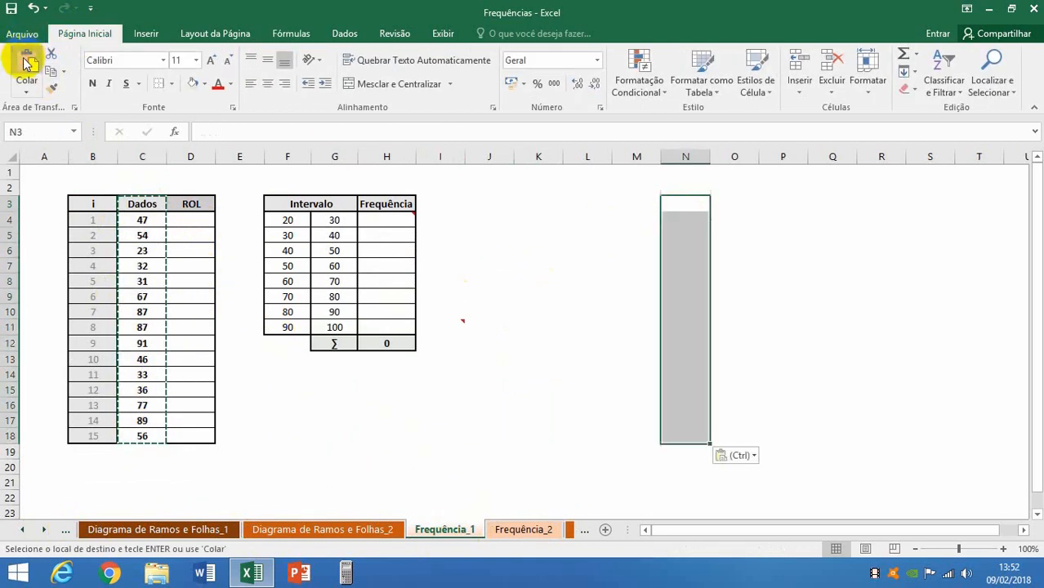
# Sort the copied Dados values in column N from smallest to largest, treating the first row as a header.
pyautogui.click(941, 81)
pyautogui.click(944, 144)
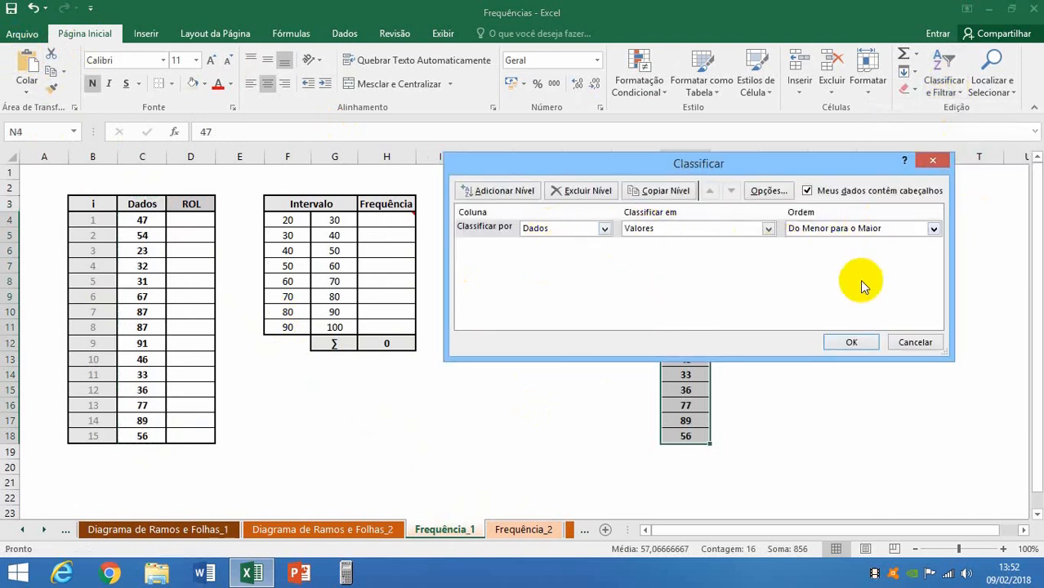
pyautogui.click(851, 342)
pyautogui.click(816, 340)
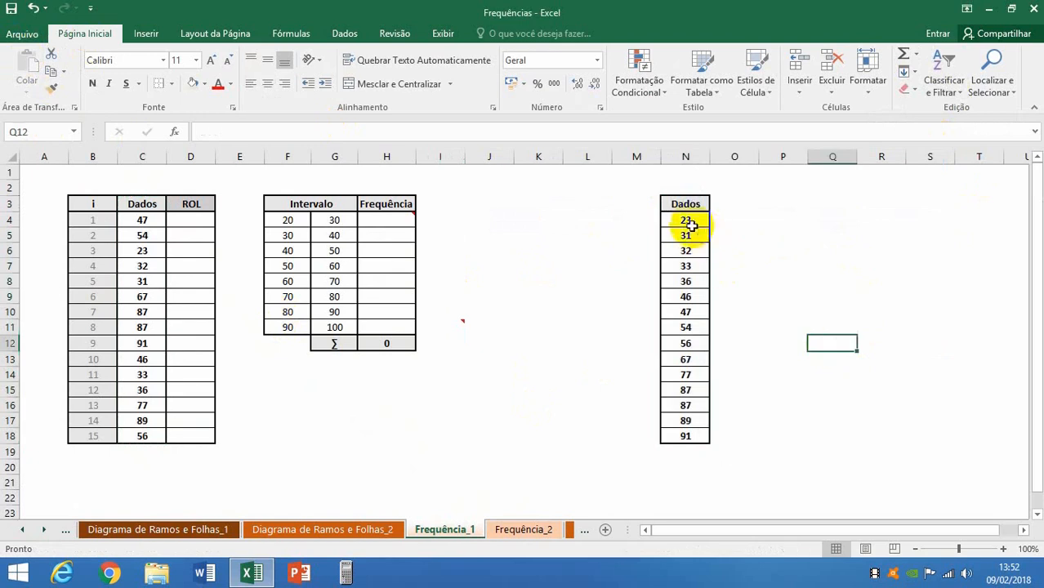
# Copy the sorted values N4:N18 into the ROL column, cells D4:D18.
pyautogui.moveTo(683, 222); pyautogui.dragTo(688, 436)
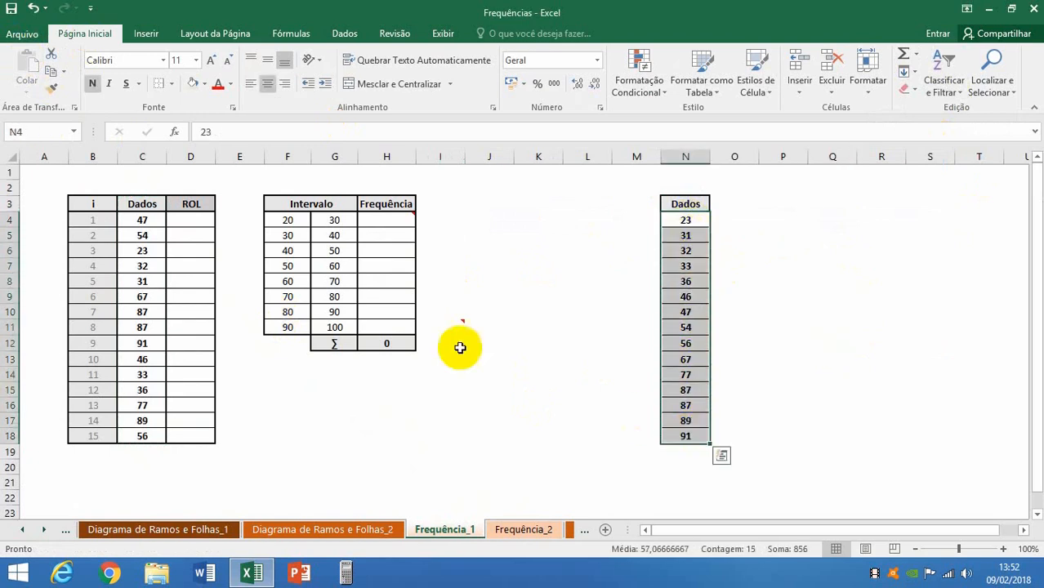
pyautogui.click(50, 71)
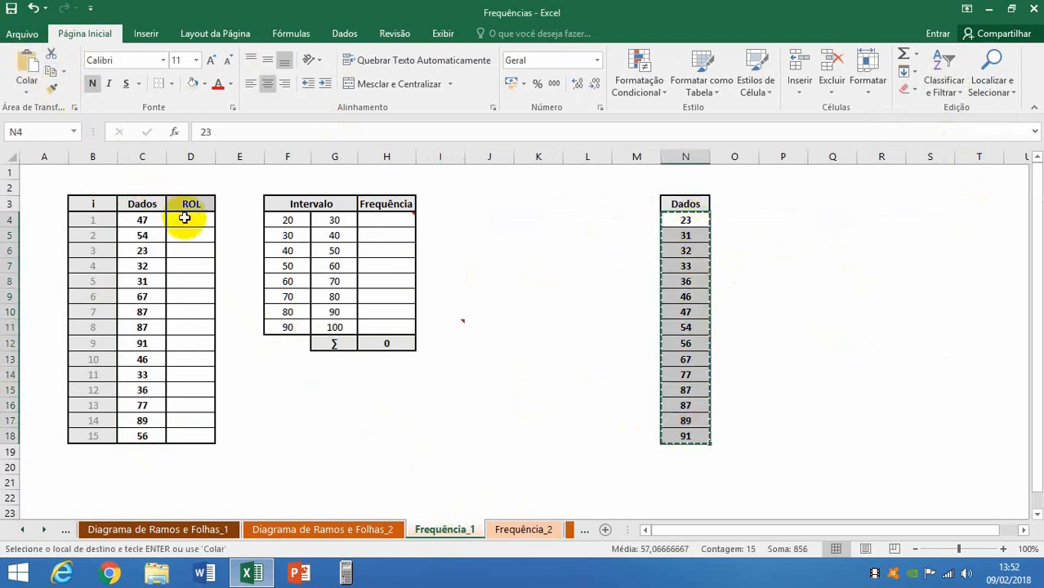
pyautogui.moveTo(191, 219); pyautogui.dragTo(190, 436)
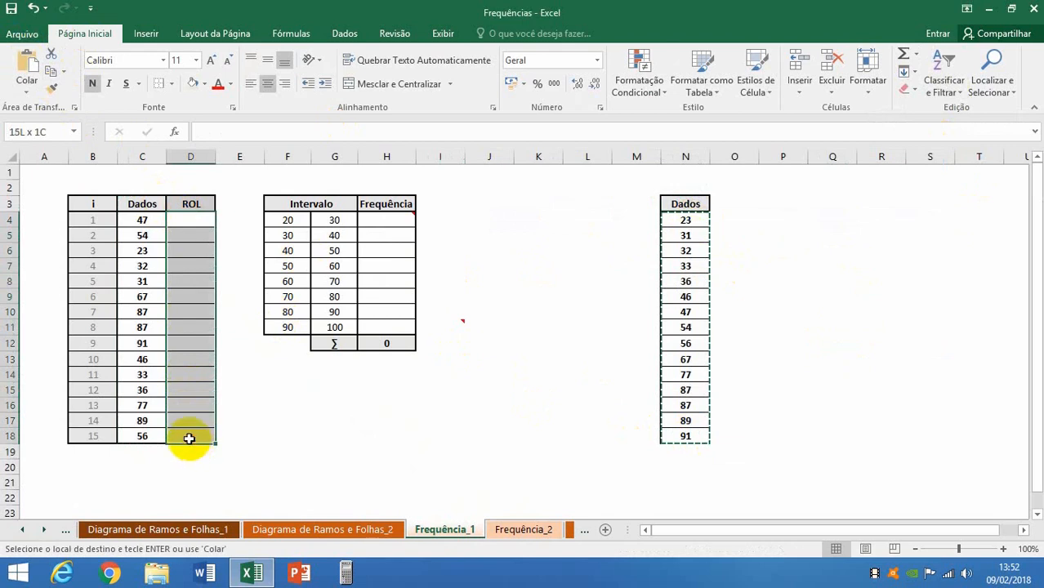
pyautogui.click(27, 66)
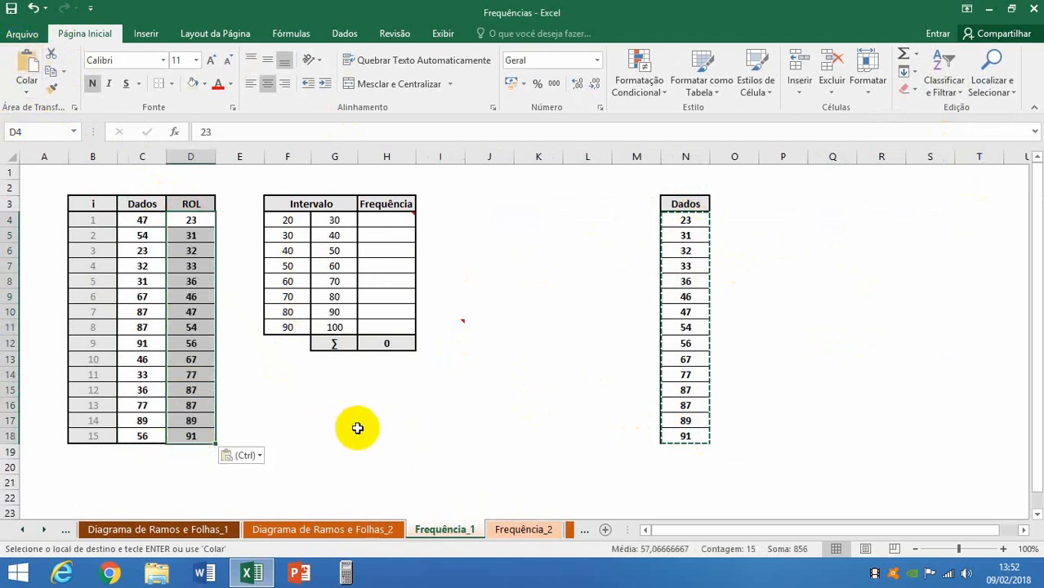
# Delete the whole helper column N that holds the sorted copy of the data.
pyautogui.click(687, 158)
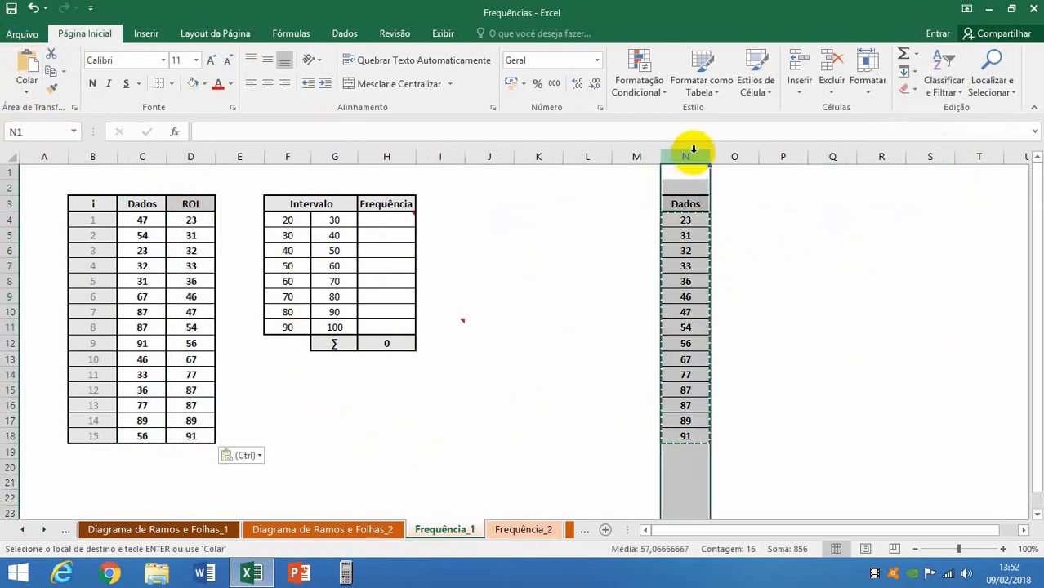
pyautogui.rightClick(700, 155)
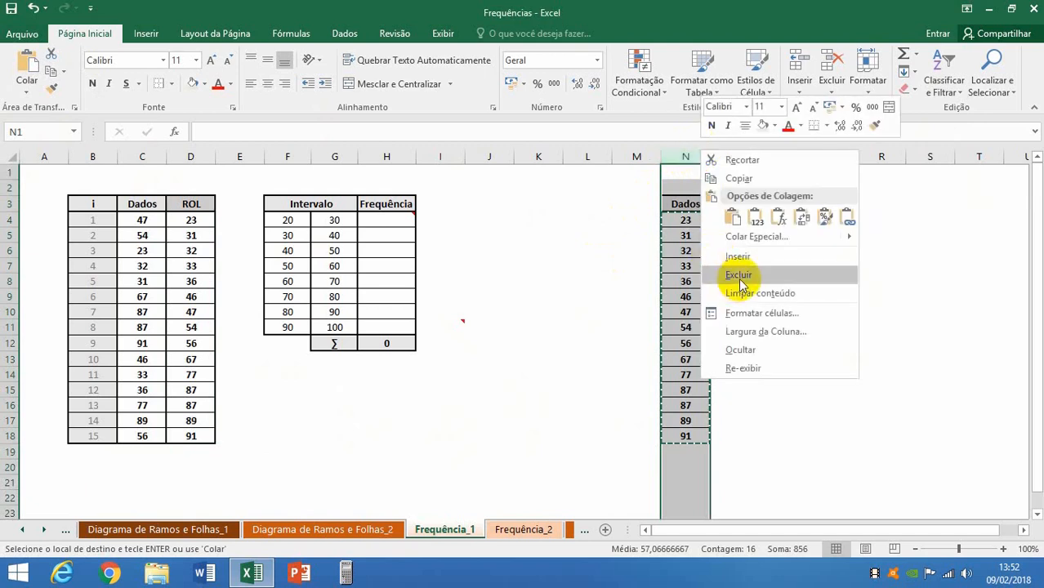
pyautogui.click(737, 274)
pyautogui.click(441, 405)
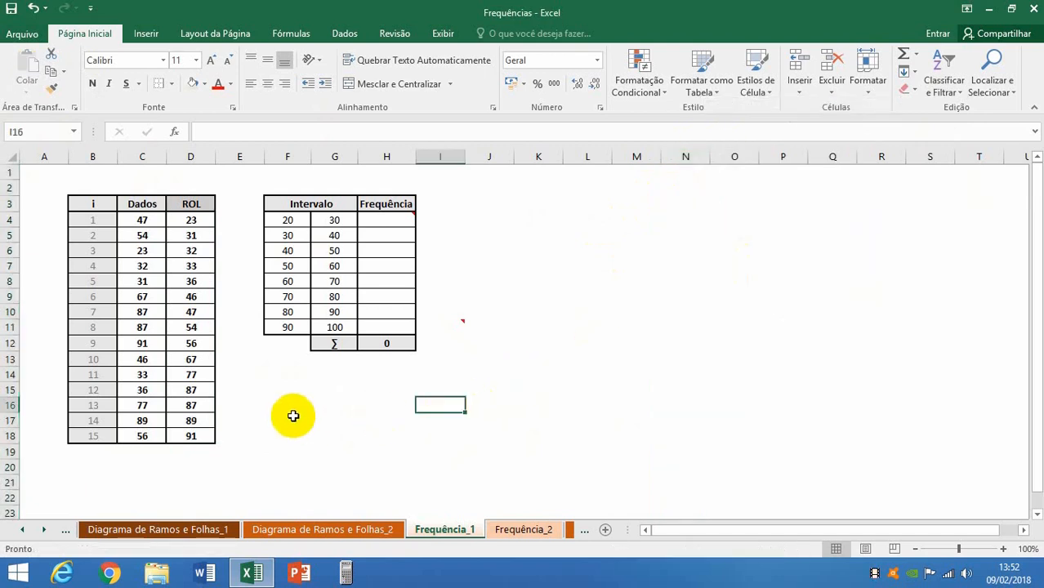
# Remove the bold formatting from the Dados values in C4:C18.
pyautogui.click(190, 222)
pyautogui.moveTo(190, 222); pyautogui.dragTo(190, 235)
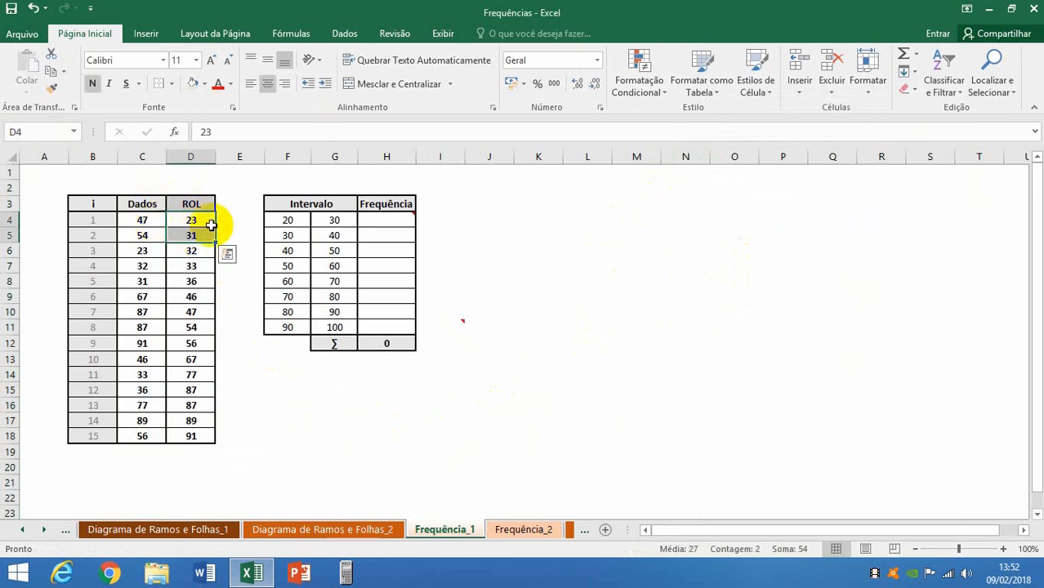
pyautogui.click(141, 218)
pyautogui.moveTo(141, 218); pyautogui.dragTo(141, 434)
pyautogui.click(92, 84)
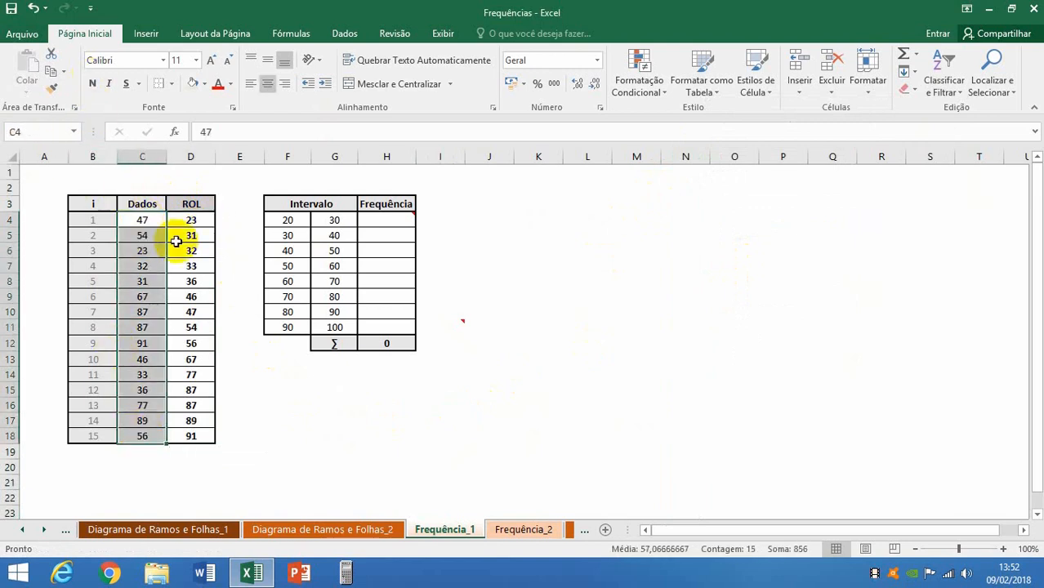
# Fill the ROL values in D4:D18 with a light blue theme color.
pyautogui.moveTo(191, 222); pyautogui.dragTo(188, 435)
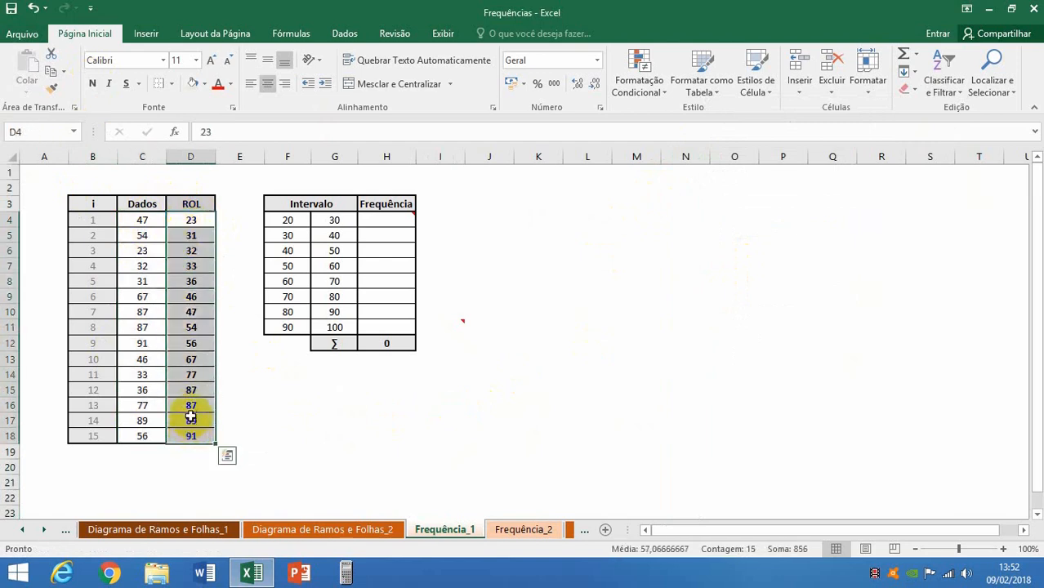
pyautogui.click(203, 83)
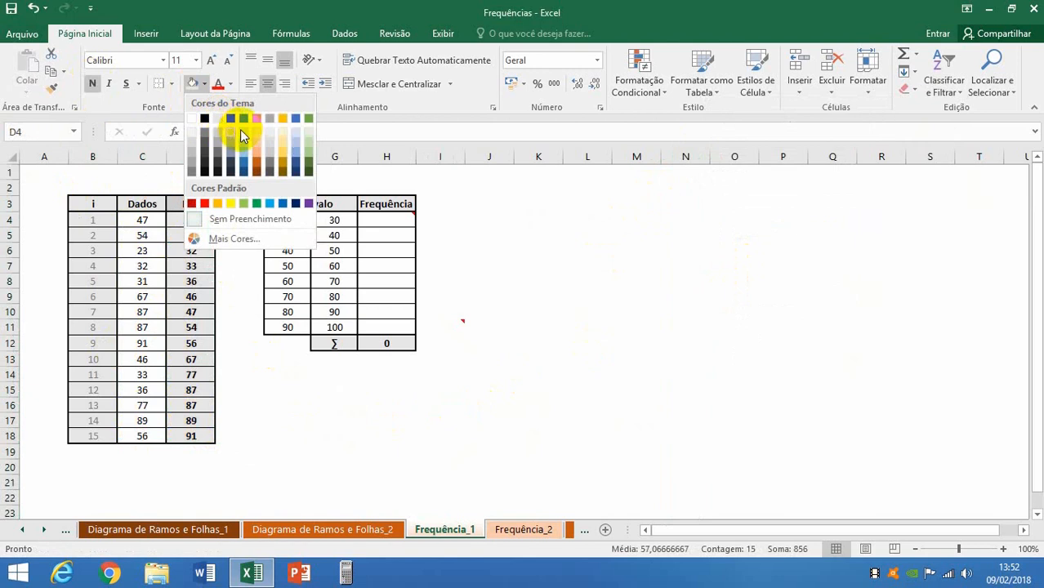
pyautogui.click(296, 133)
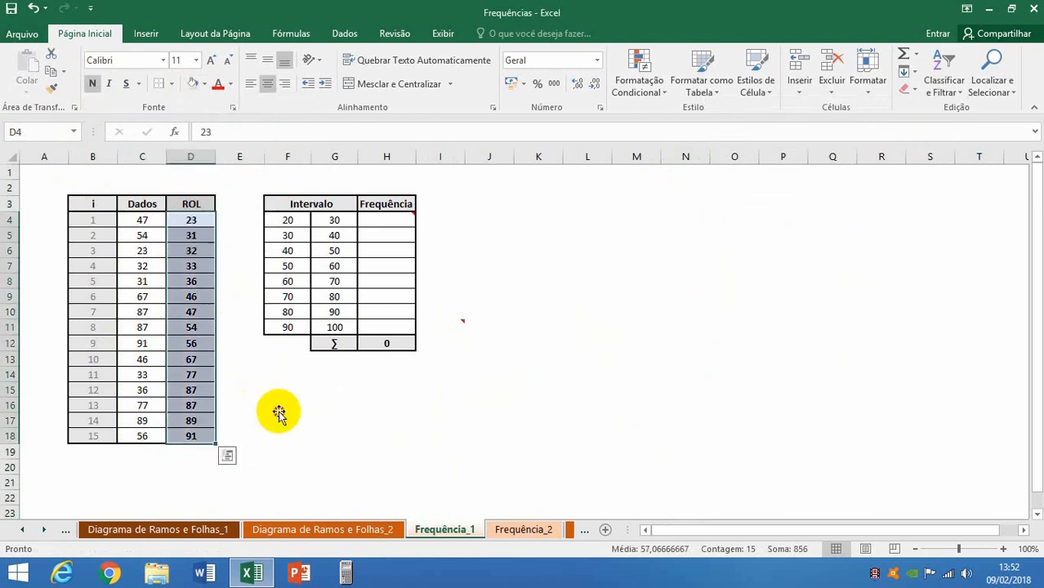
pyautogui.click(281, 406)
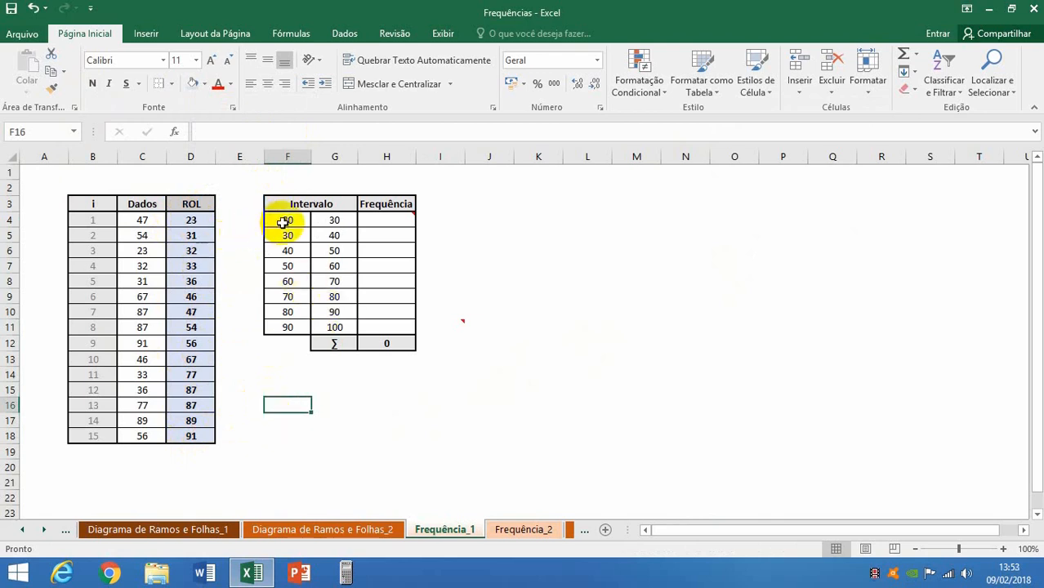
pyautogui.click(334, 223)
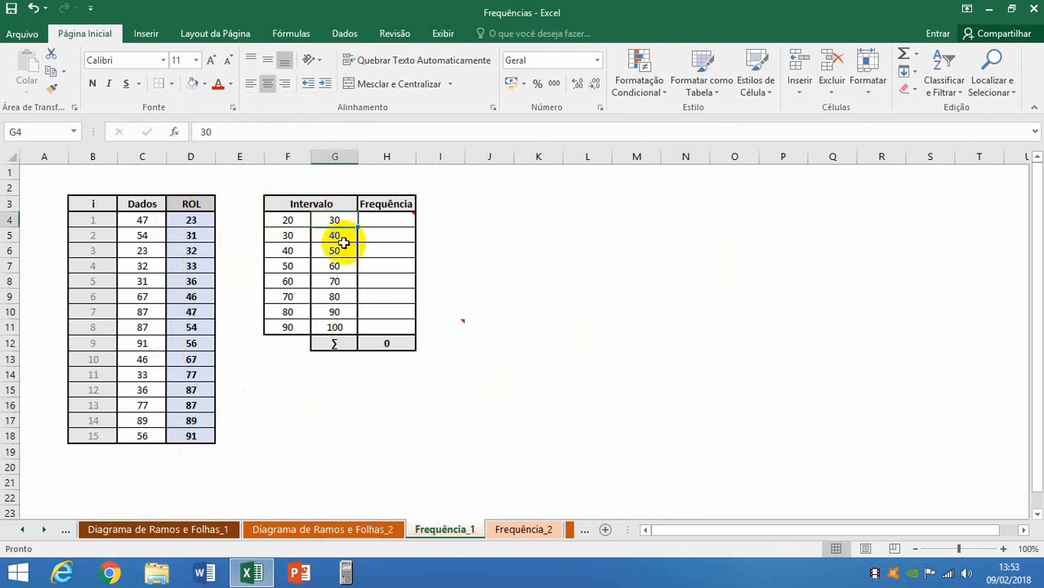
pyautogui.click(293, 236)
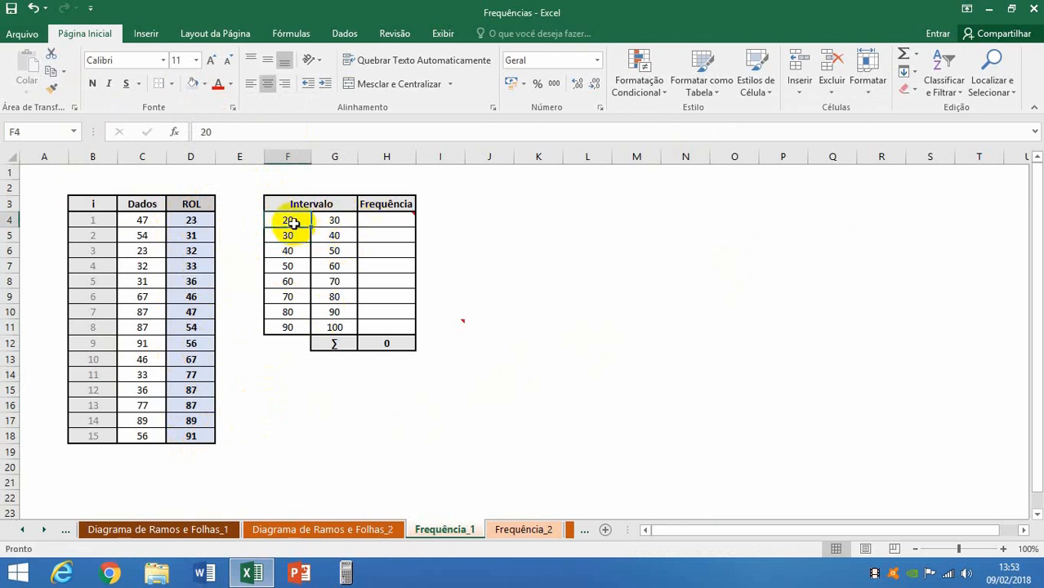
pyautogui.click(331, 221)
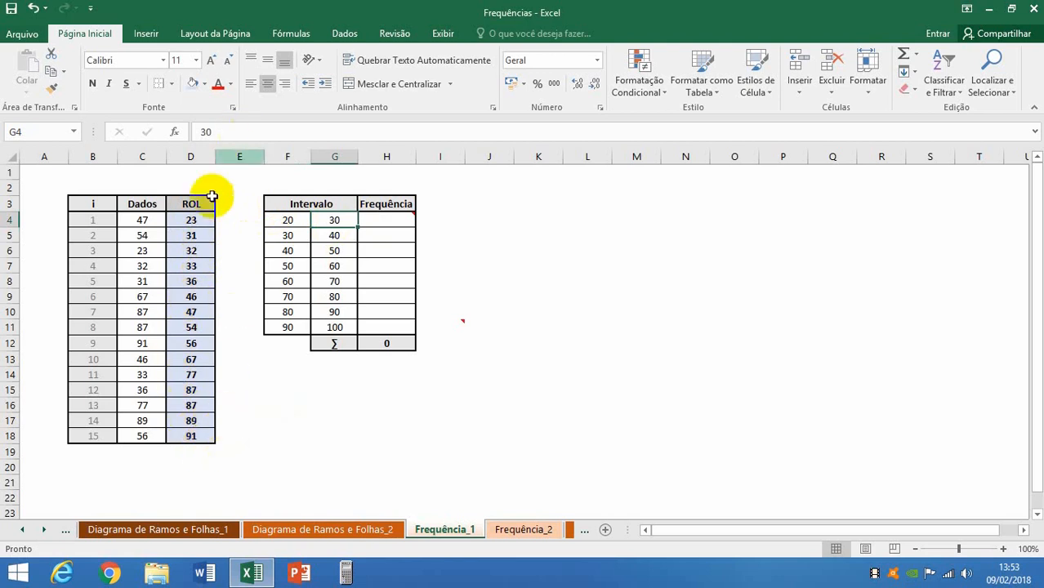
pyautogui.click(197, 222)
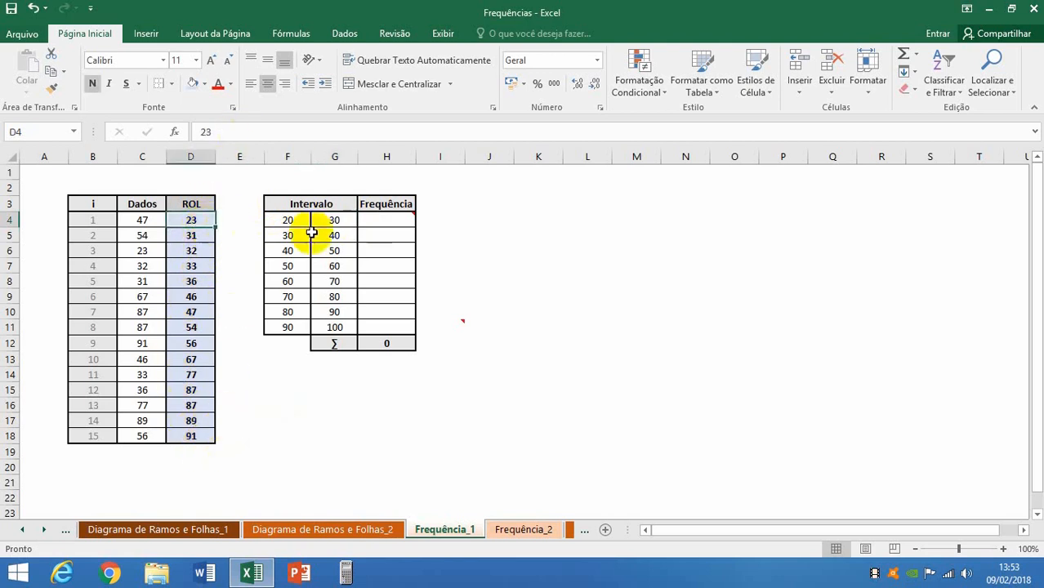
# Enter the formula =FREQÜÊNCIA(D4:D18;G4:G11) in H4, using the ROL values as data and the upper interval limits as bins.
pyautogui.moveTo(377, 219)
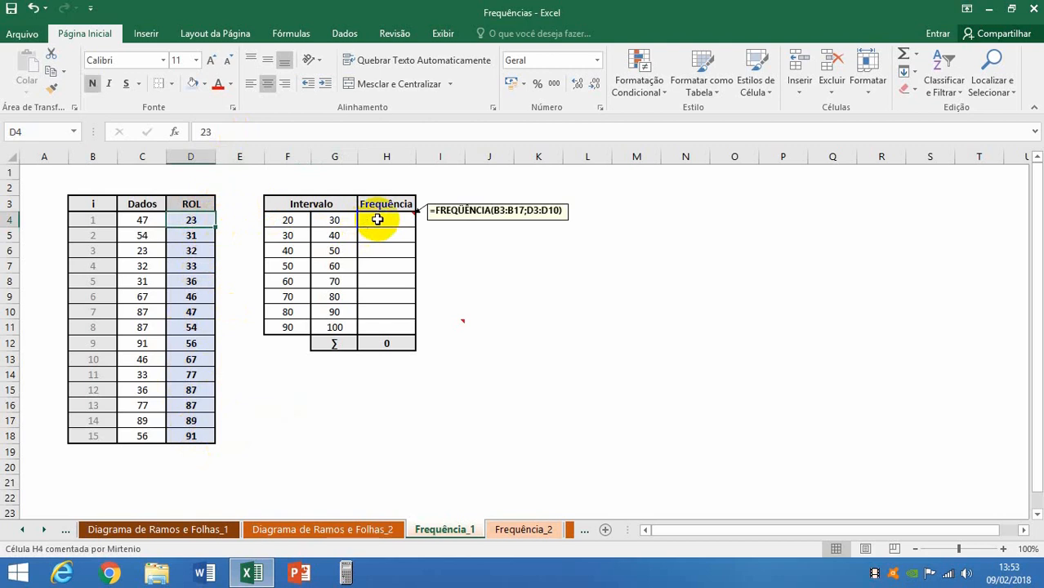
pyautogui.click(377, 220)
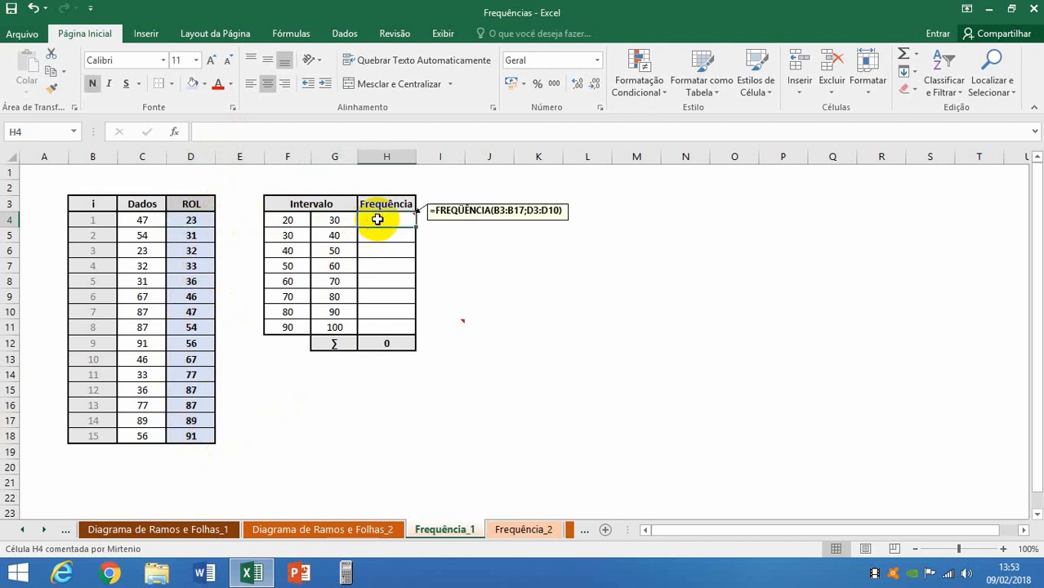
pyautogui.write('=')
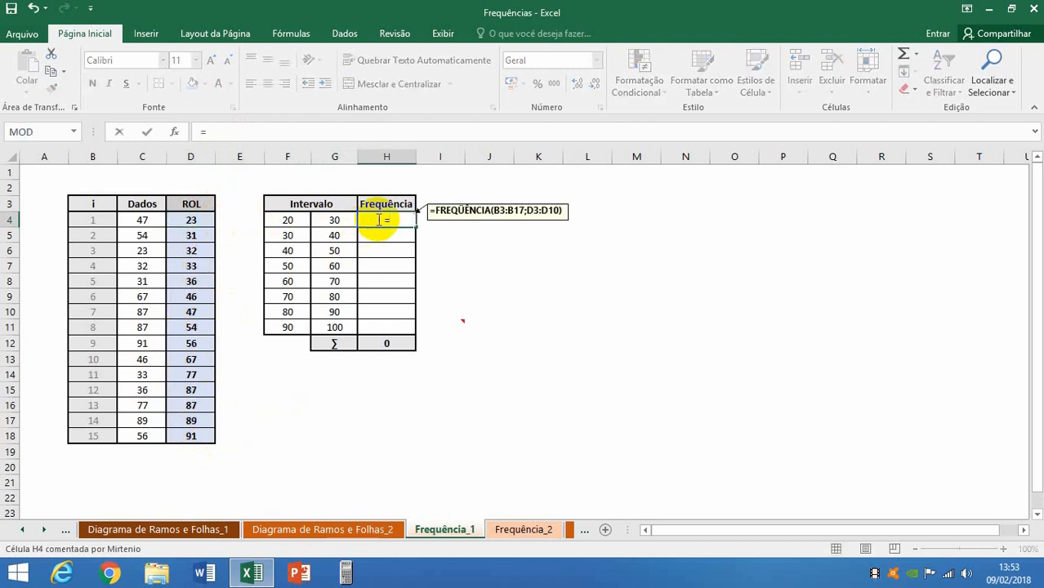
pyautogui.write('fre')
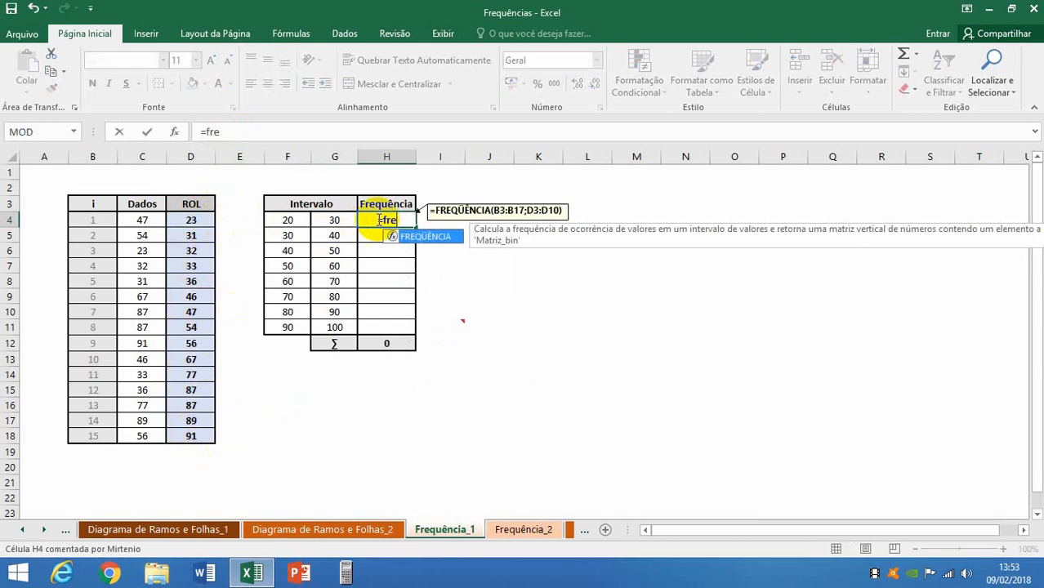
pyautogui.doubleClick(431, 237)
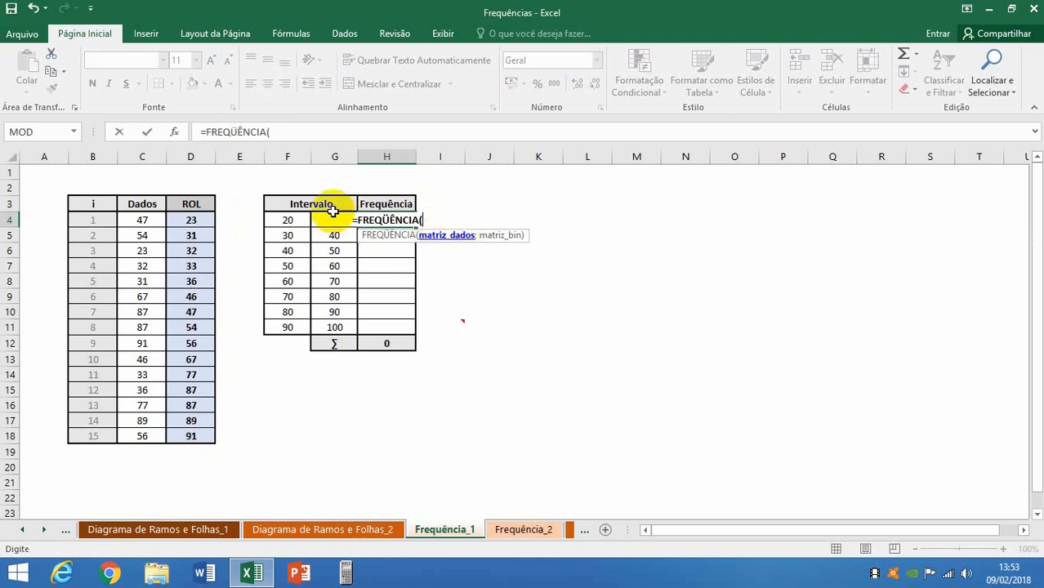
pyautogui.moveTo(205, 217); pyautogui.dragTo(206, 435)
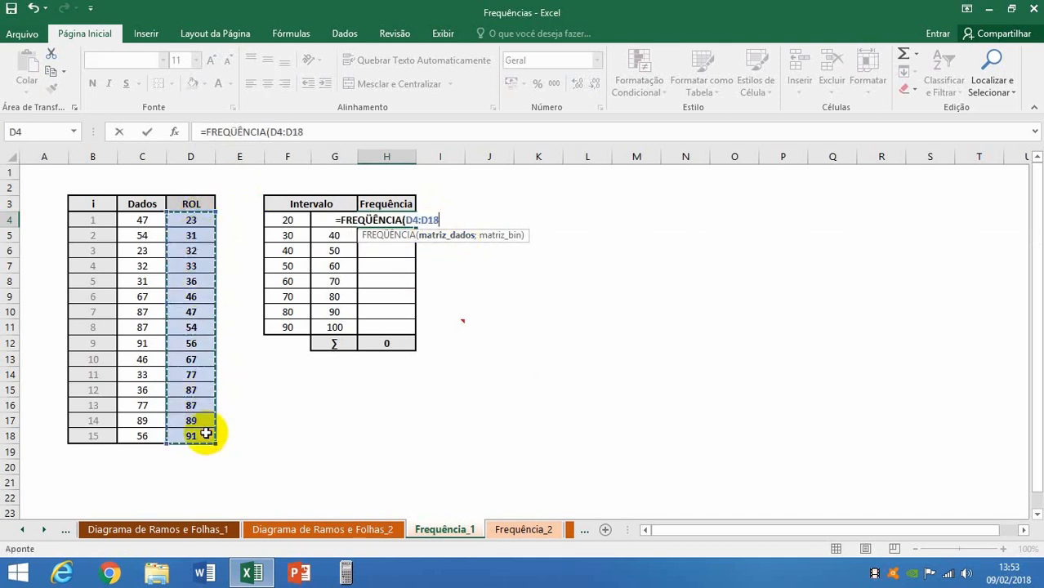
pyautogui.write(';')
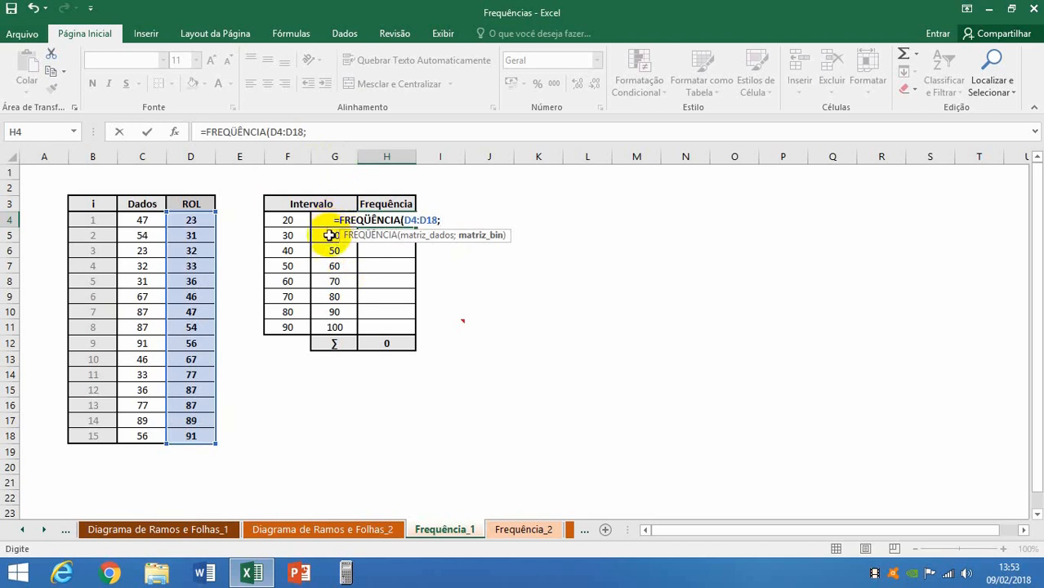
pyautogui.write('G')
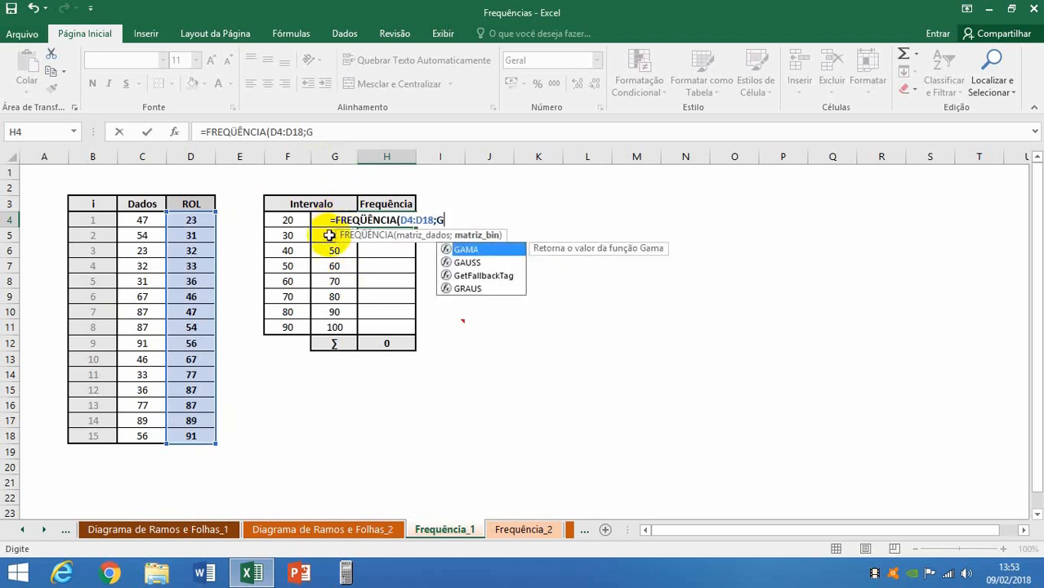
pyautogui.write('4')
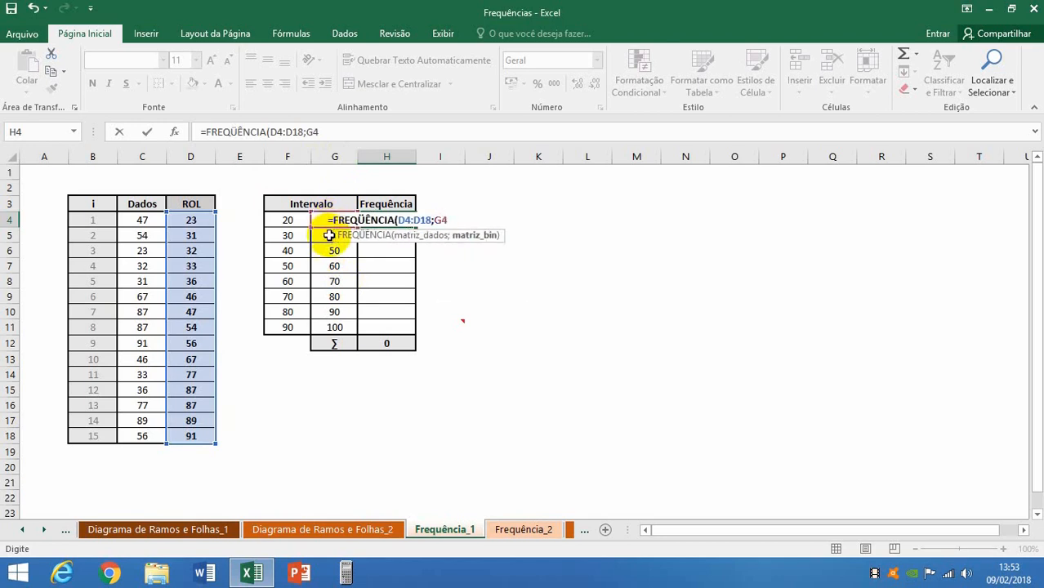
pyautogui.write(':')
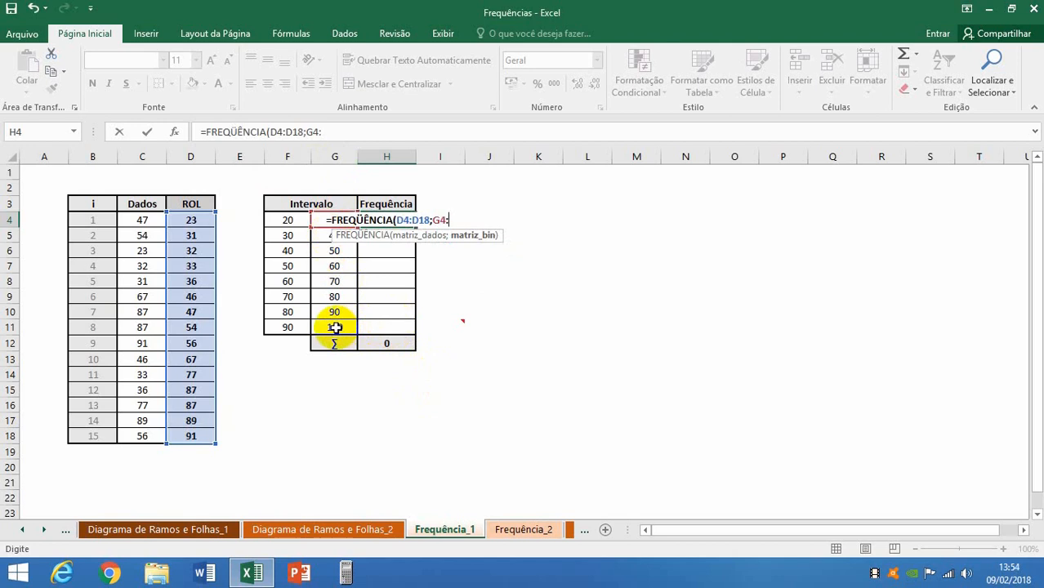
pyautogui.write('G11')
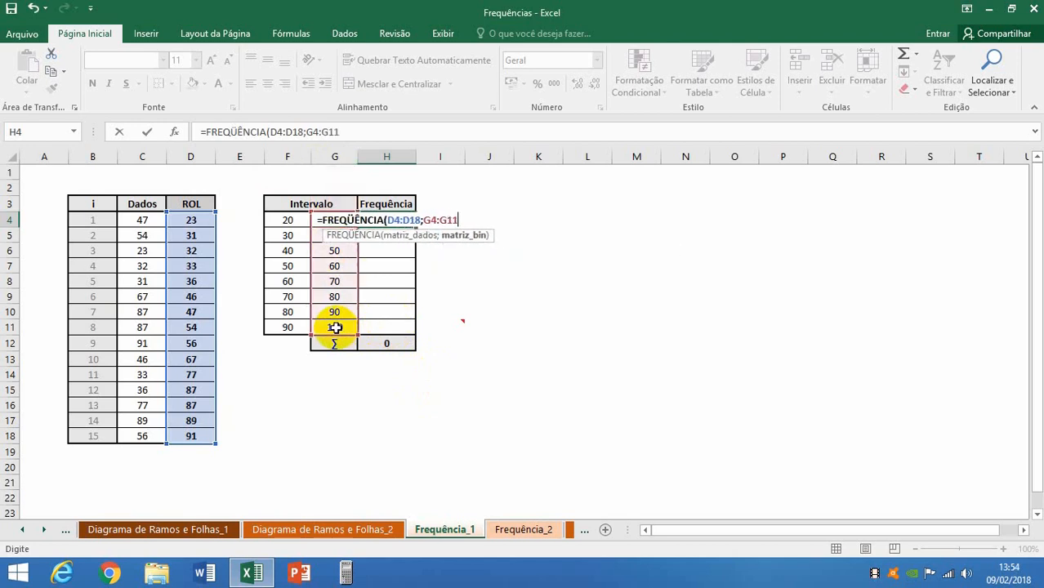
pyautogui.write(')')
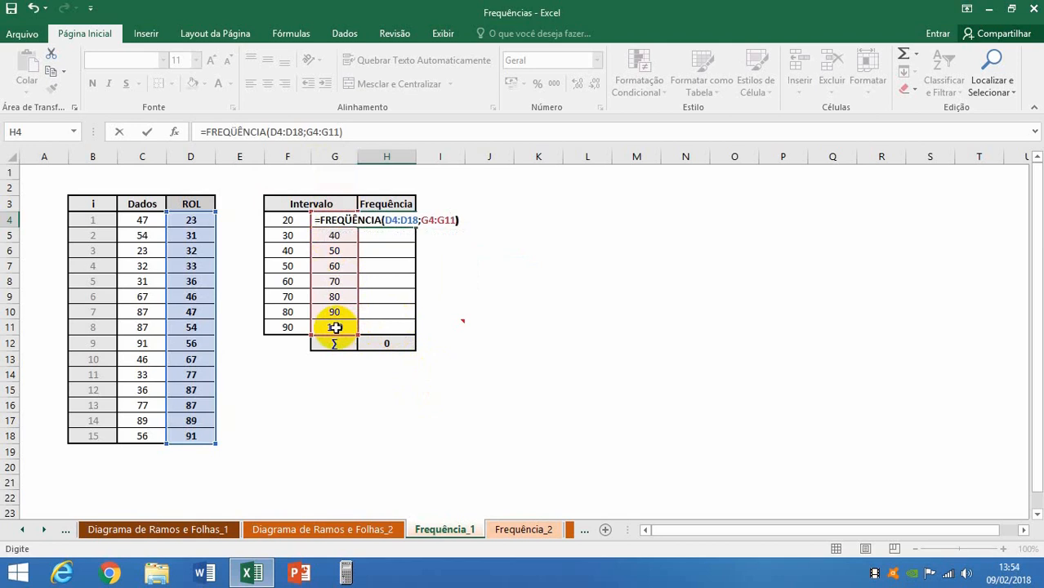
pyautogui.press('Return')
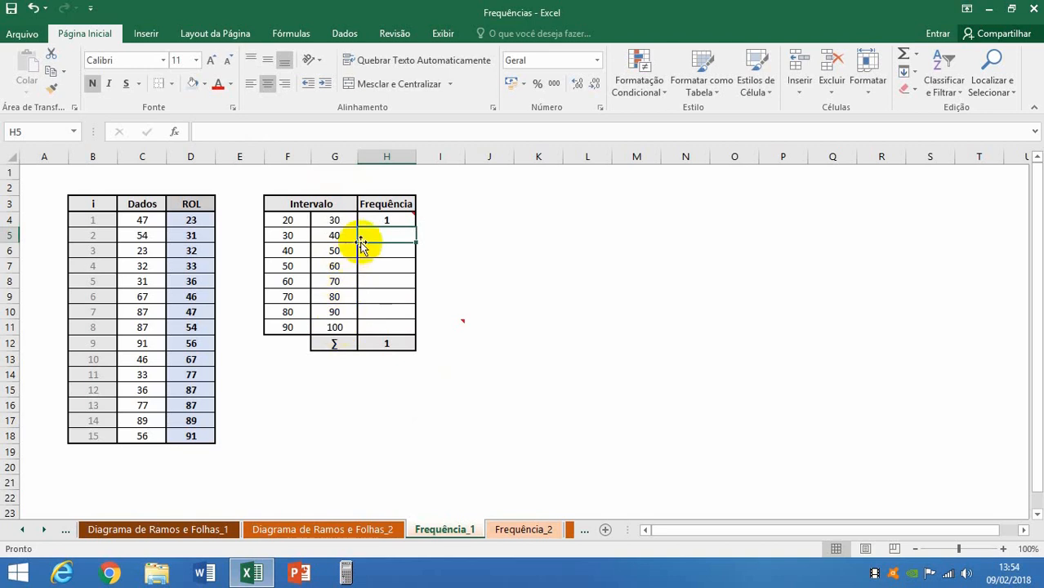
# Copy the text of the formula =FREQÜÊNCIA(D4:D18;G4:G11) from H4 without changing the cell.
pyautogui.moveTo(377, 220)
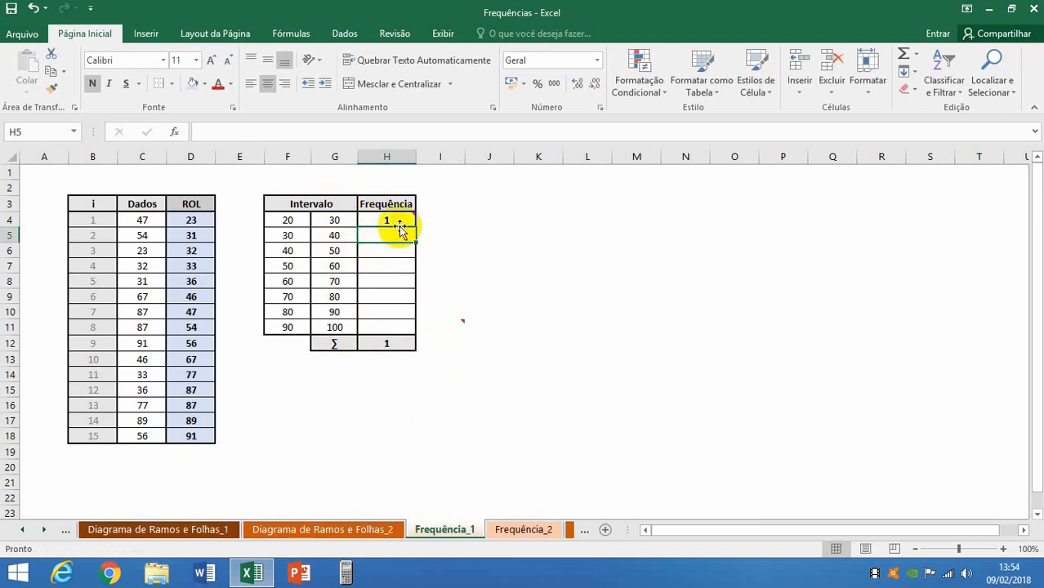
pyautogui.moveTo(396, 219); pyautogui.dragTo(396, 326)
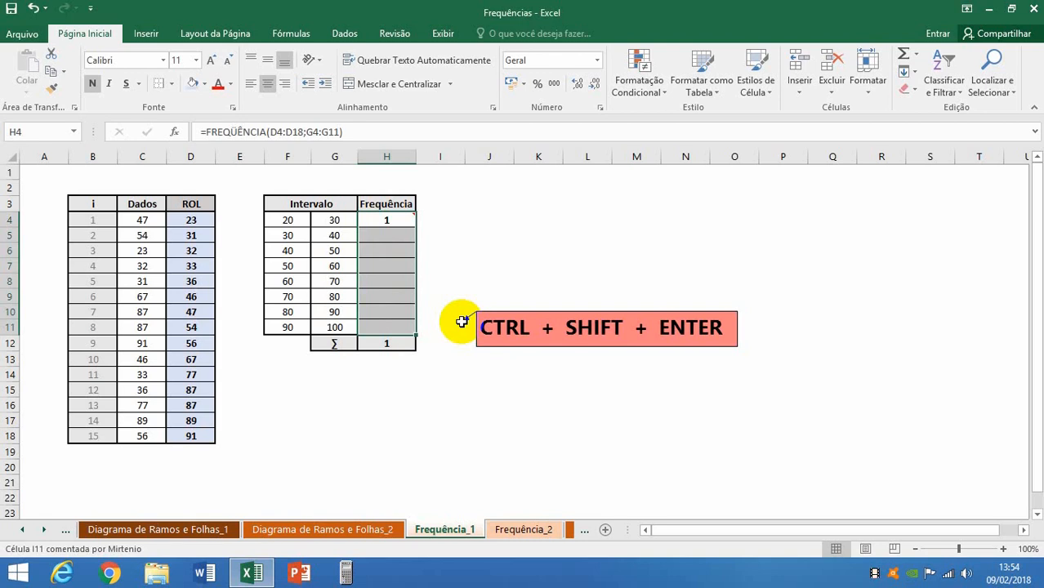
pyautogui.click(467, 247)
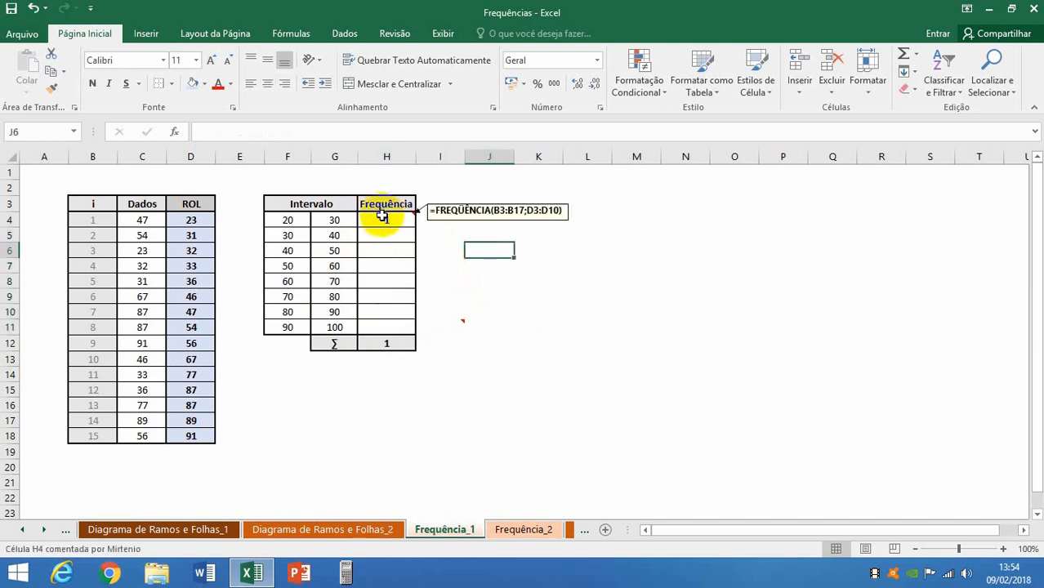
pyautogui.moveTo(382, 218); pyautogui.dragTo(389, 326)
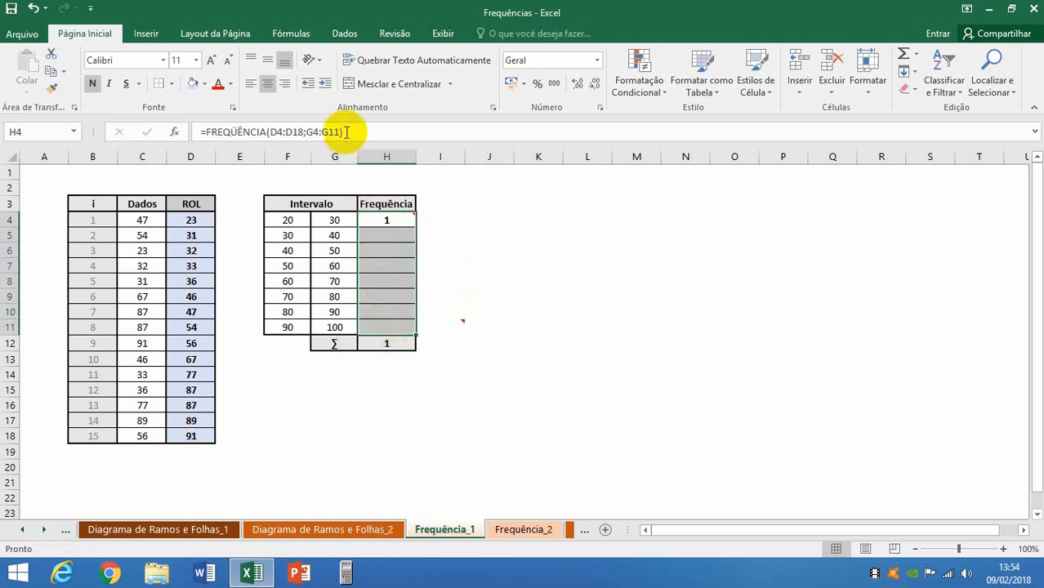
pyautogui.moveTo(347, 132); pyautogui.dragTo(203, 133)
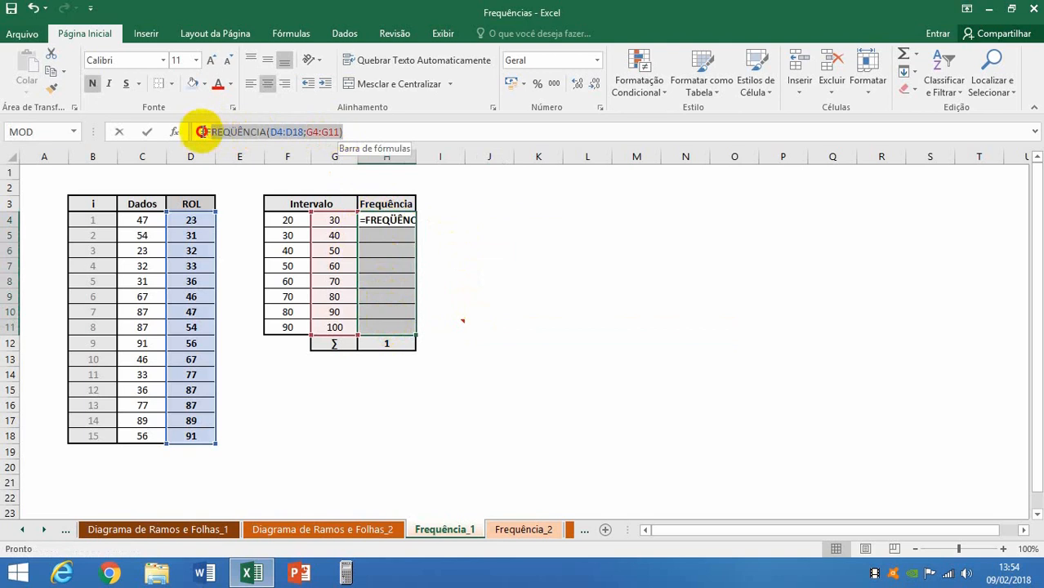
pyautogui.hotkey('ctrl', 'c')
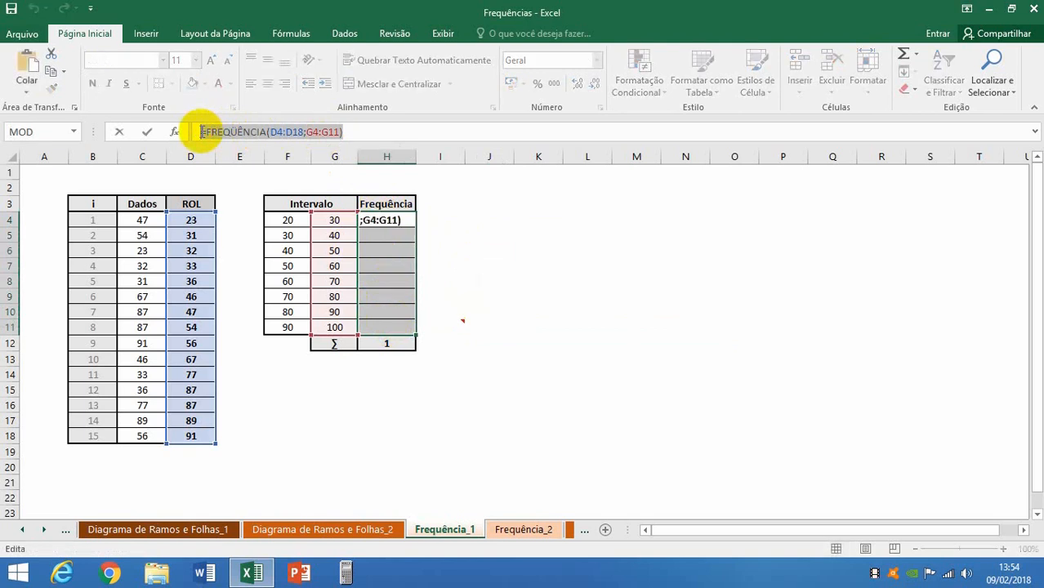
pyautogui.press('Escape')
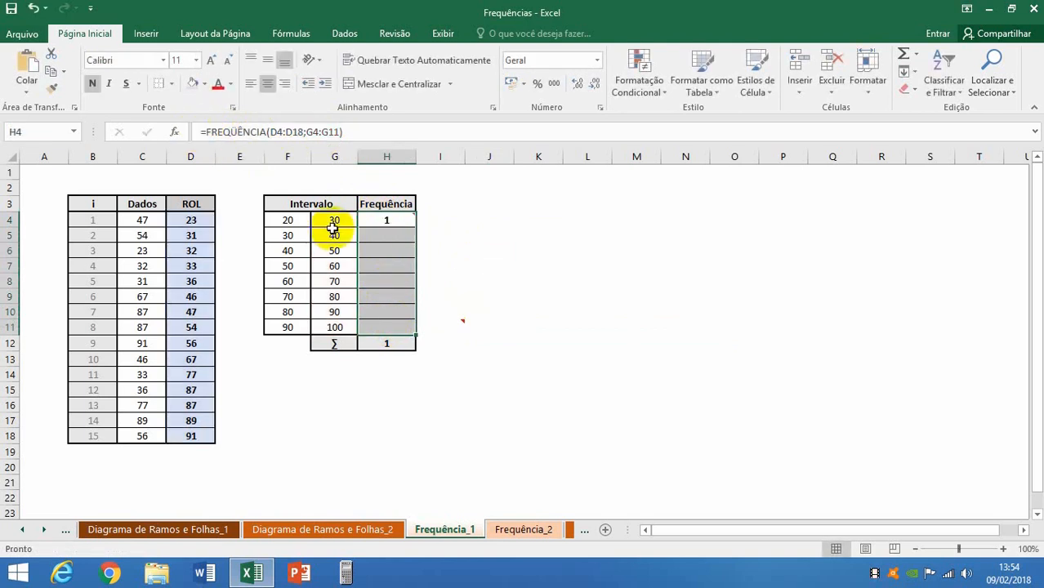
# Fill H4:H11 with the copied formula =FREQÜÊNCIA(D4:D18;G4:G11) as a single array formula.
pyautogui.moveTo(373, 221)
pyautogui.moveTo(373, 220); pyautogui.dragTo(383, 323)
pyautogui.write('=')
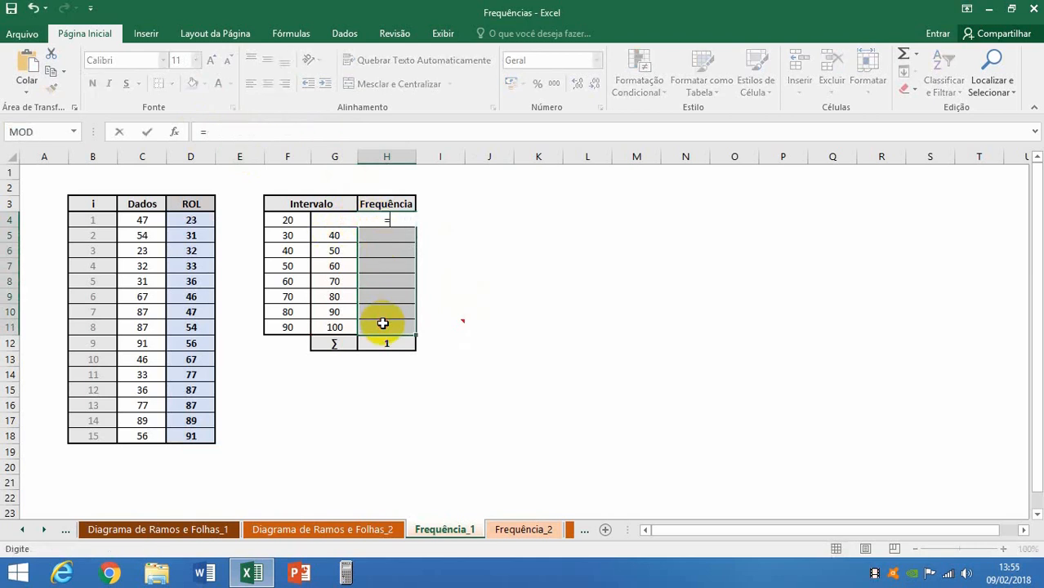
pyautogui.hotkey('ctrl', 'v')
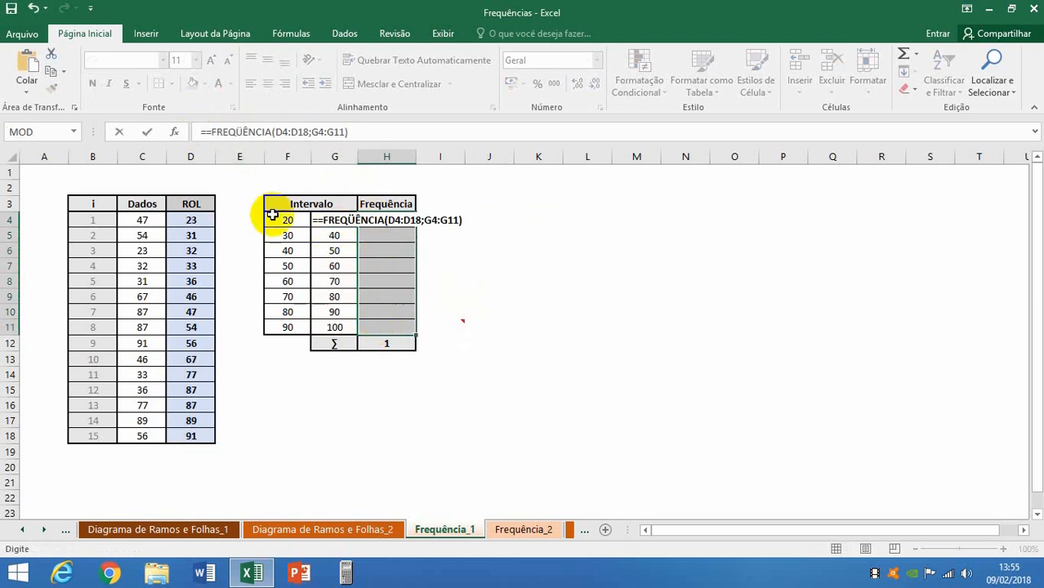
pyautogui.click(211, 133)
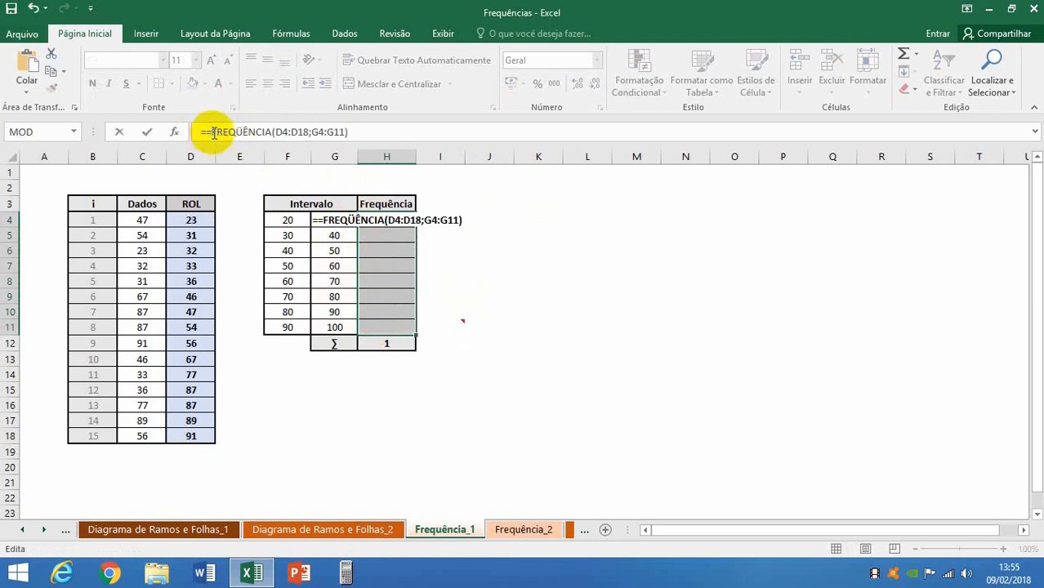
pyautogui.press('BackSpace')
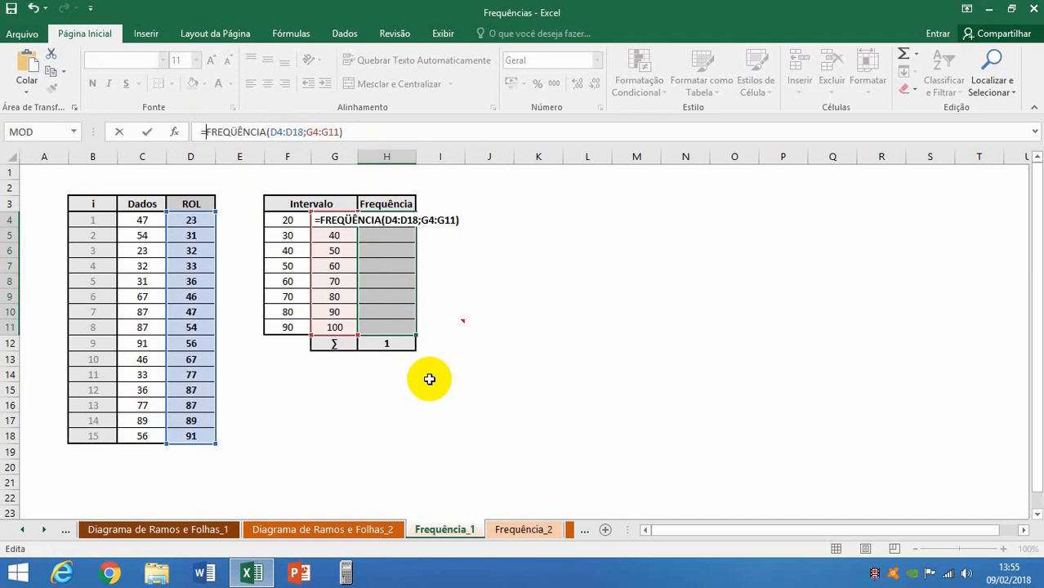
pyautogui.hotkey('ctrl', 'shift', 'Return')
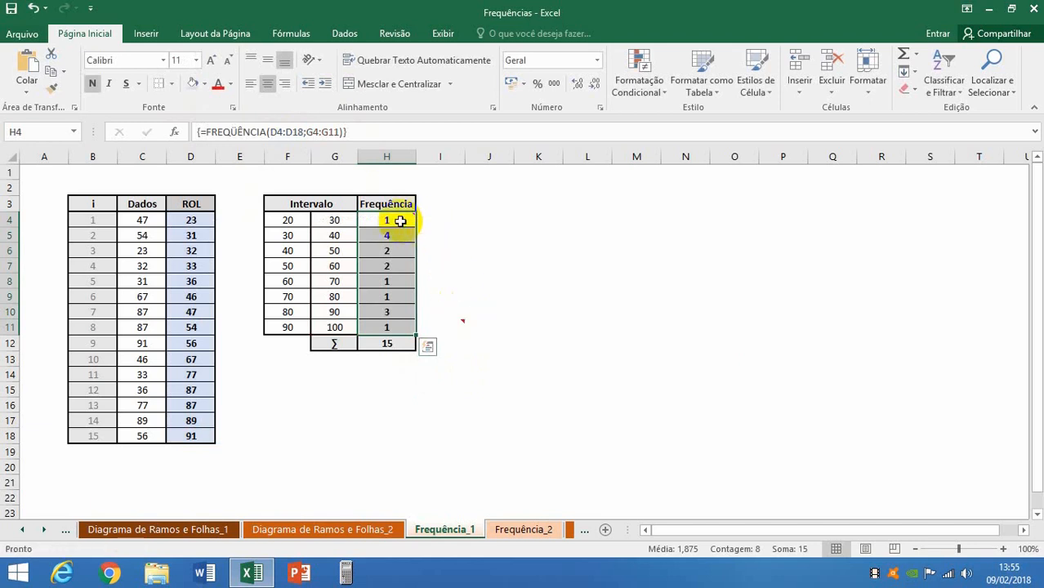
# Check the first interval frequencies against the ROL values, and compare the sorted ROL with the unsorted Dados column.
pyautogui.click(290, 222)
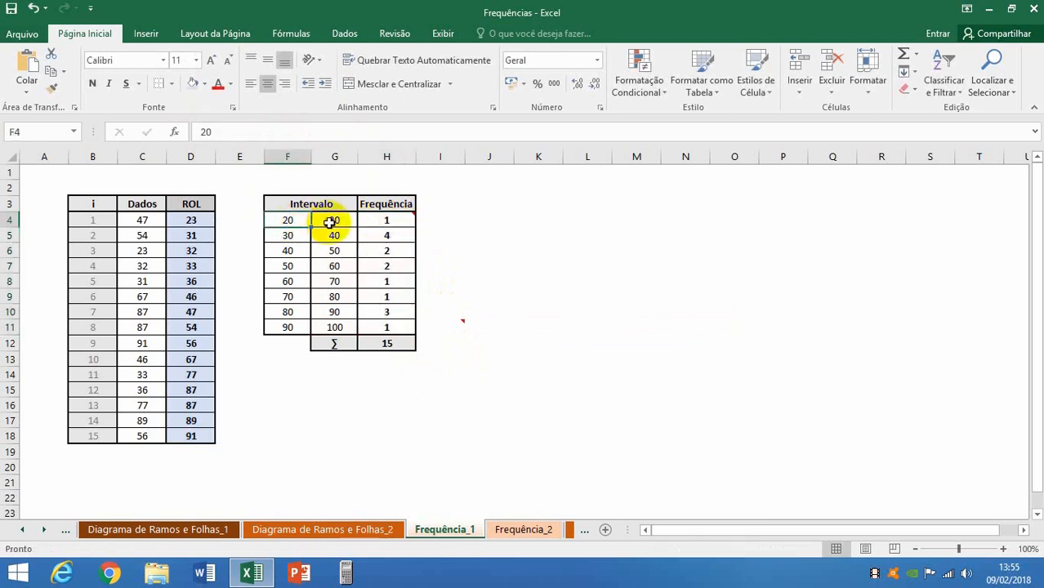
pyautogui.click(331, 221)
pyautogui.click(387, 220)
pyautogui.click(205, 220)
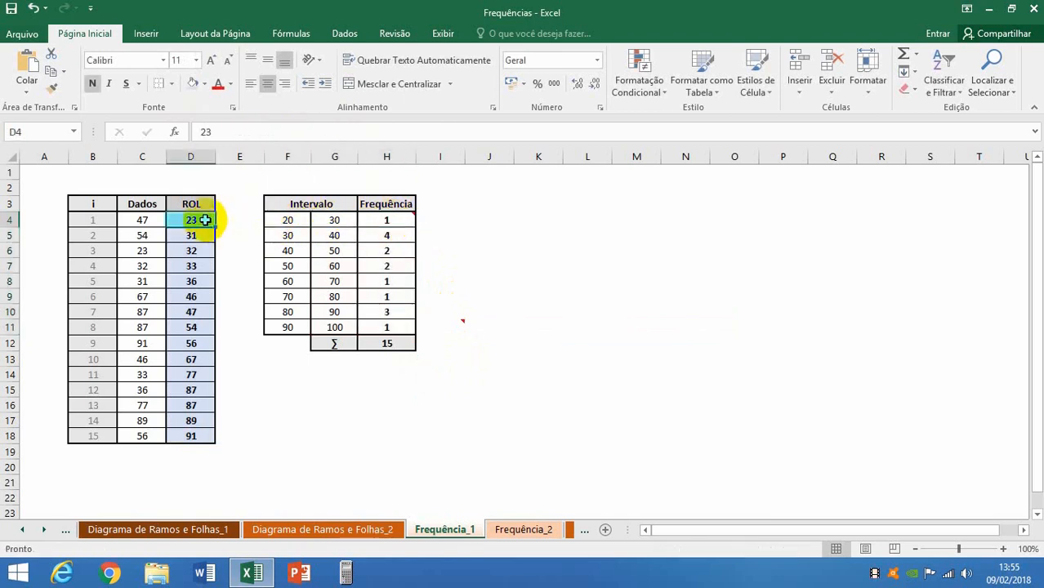
pyautogui.click(291, 236)
pyautogui.click(335, 235)
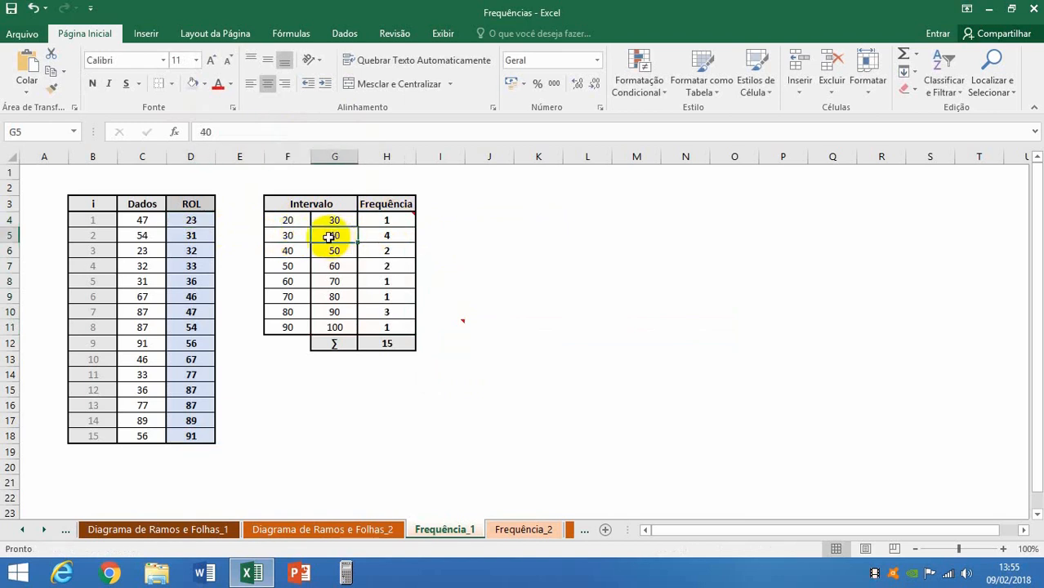
pyautogui.moveTo(194, 234); pyautogui.dragTo(200, 281)
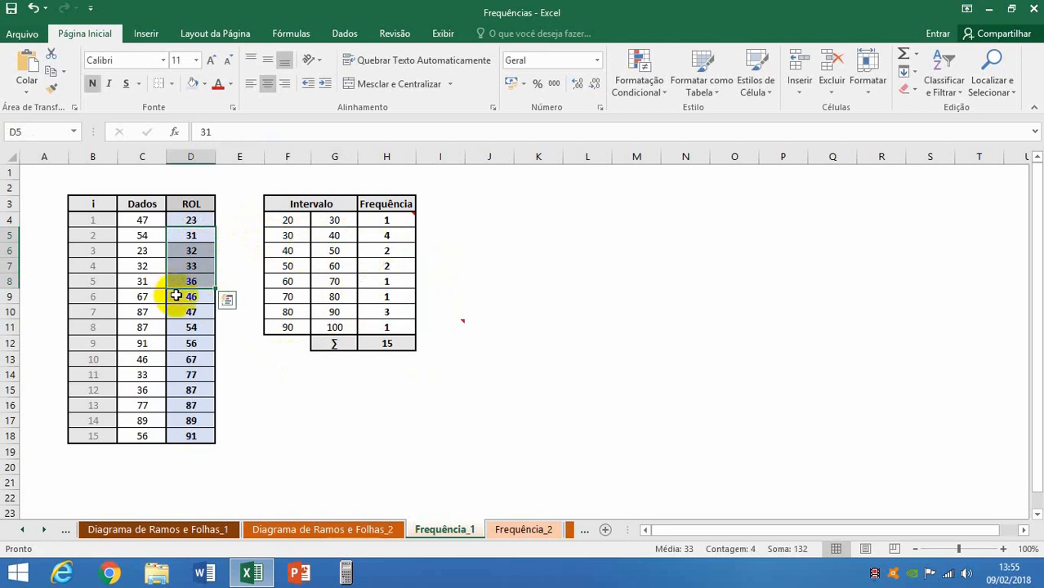
pyautogui.moveTo(190, 296); pyautogui.dragTo(190, 436)
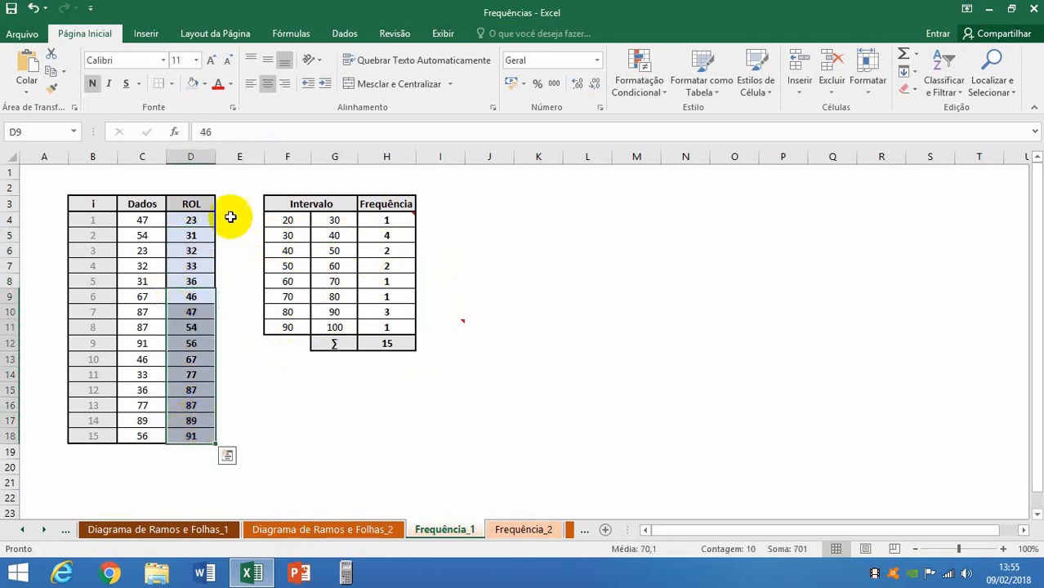
pyautogui.moveTo(196, 219); pyautogui.dragTo(190, 435)
pyautogui.click(276, 406)
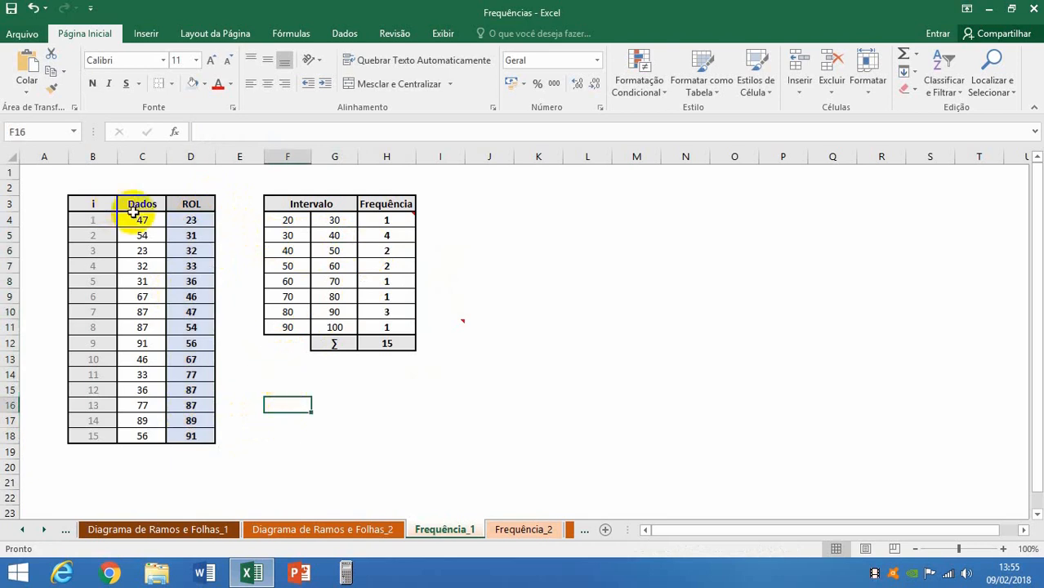
pyautogui.moveTo(140, 220); pyautogui.dragTo(150, 430)
pyautogui.click(204, 224)
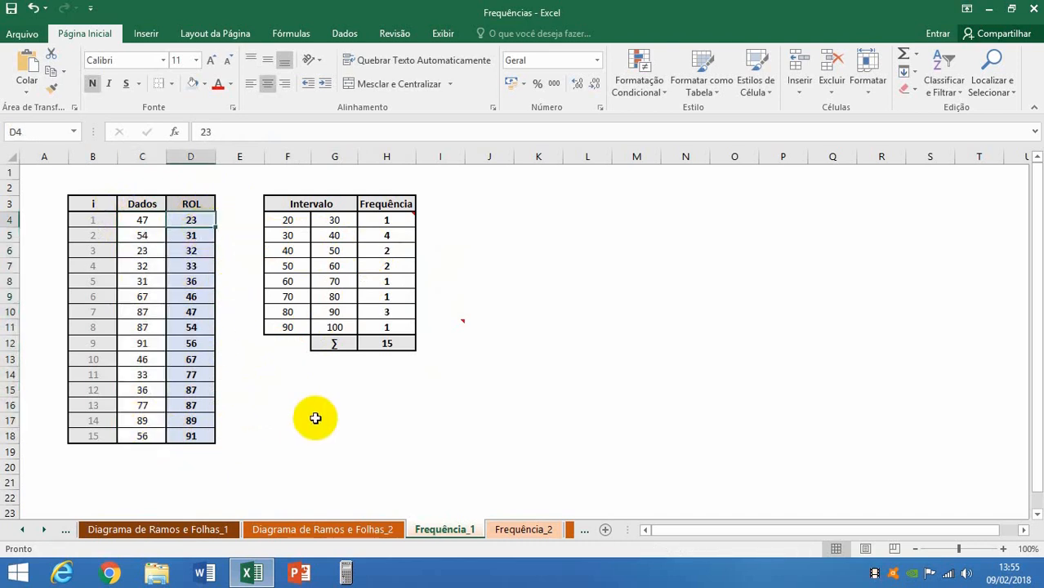
pyautogui.click(196, 434)
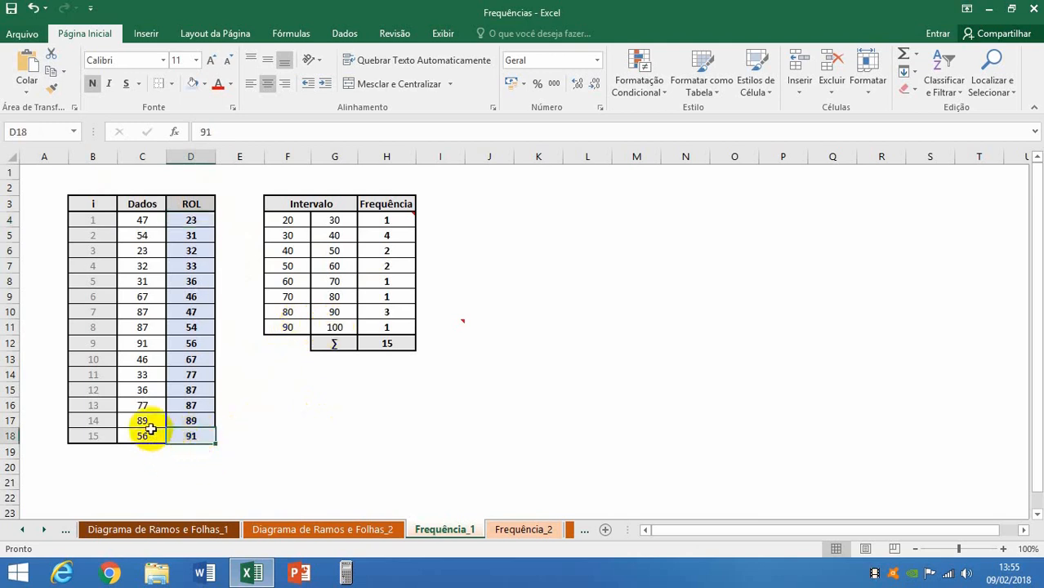
pyautogui.click(140, 344)
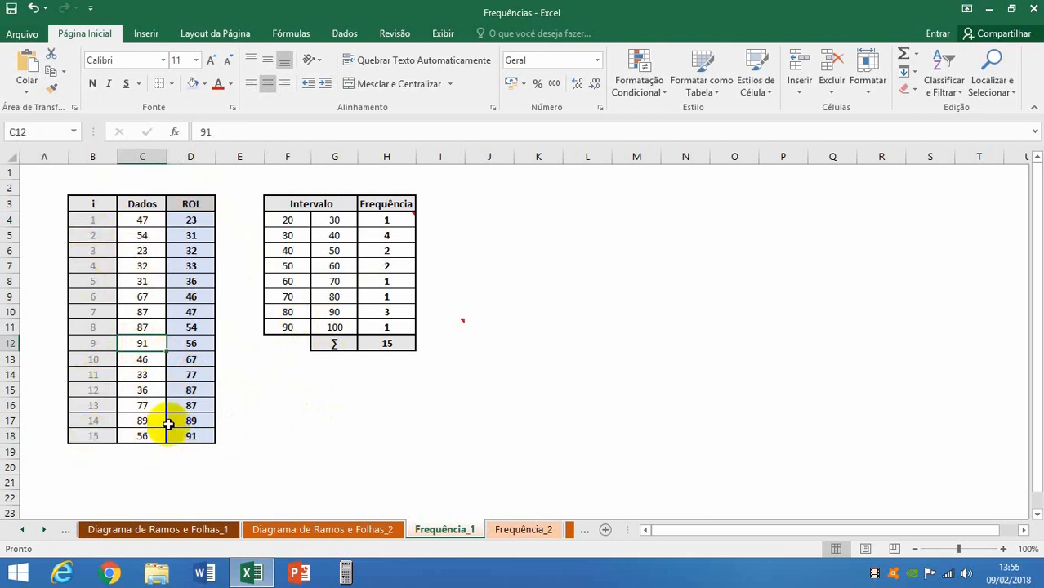
pyautogui.click(313, 393)
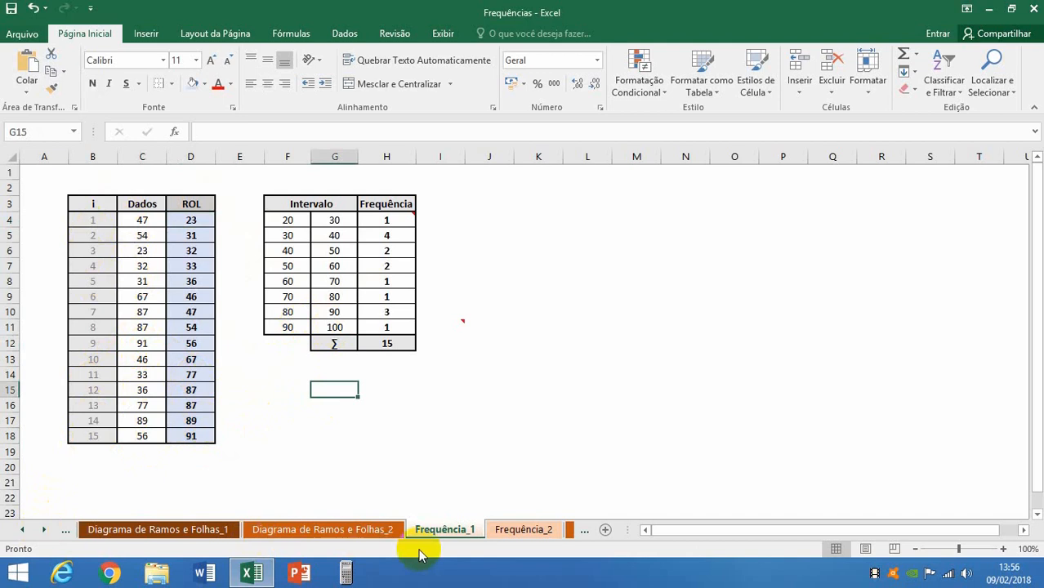
# Open the Frequência_Tabelas_1 sheet.
pyautogui.click(44, 530)
pyautogui.click(44, 530)
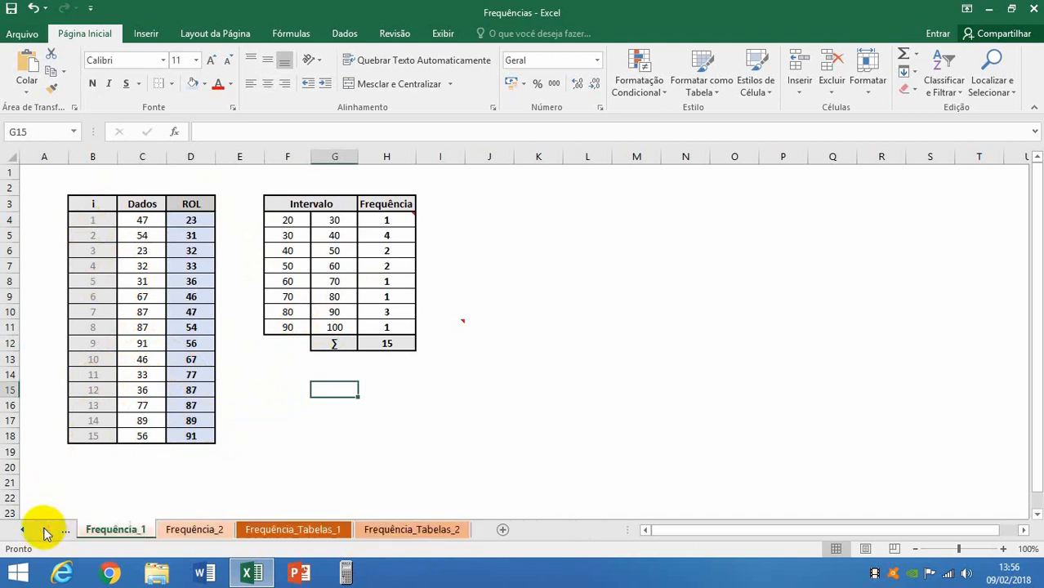
pyautogui.click(301, 530)
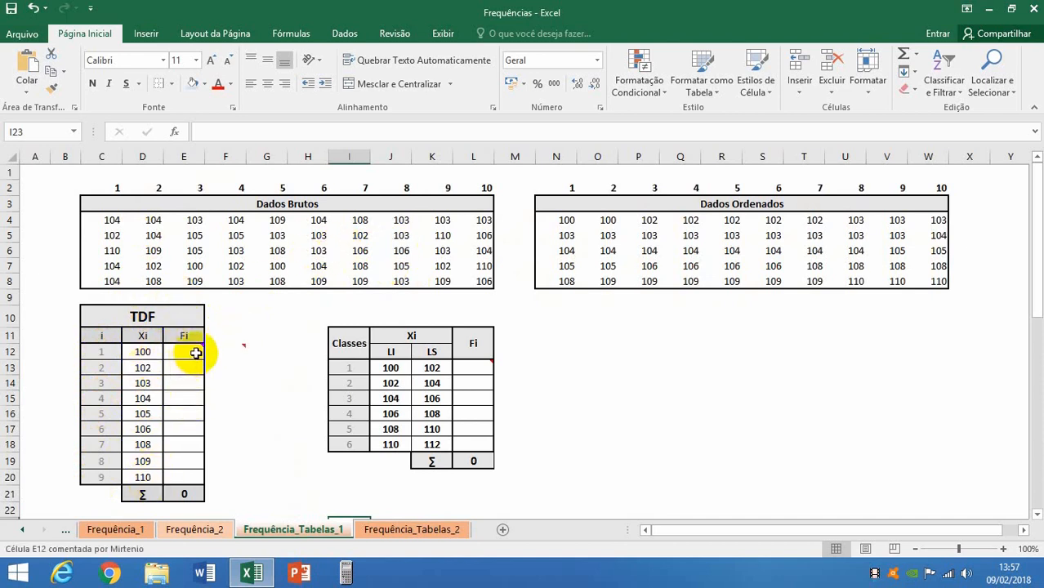
# Start a CONT.SE formula in E12 of the TDF table with the absolute range $C$4:$L$8 of Dados Brutos.
pyautogui.moveTo(196, 351)
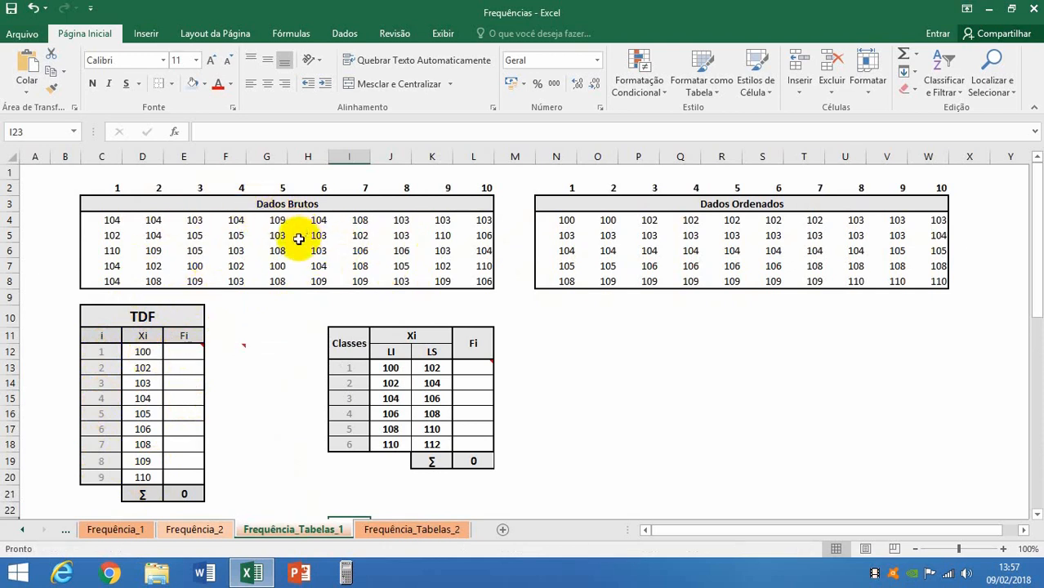
pyautogui.click(196, 350)
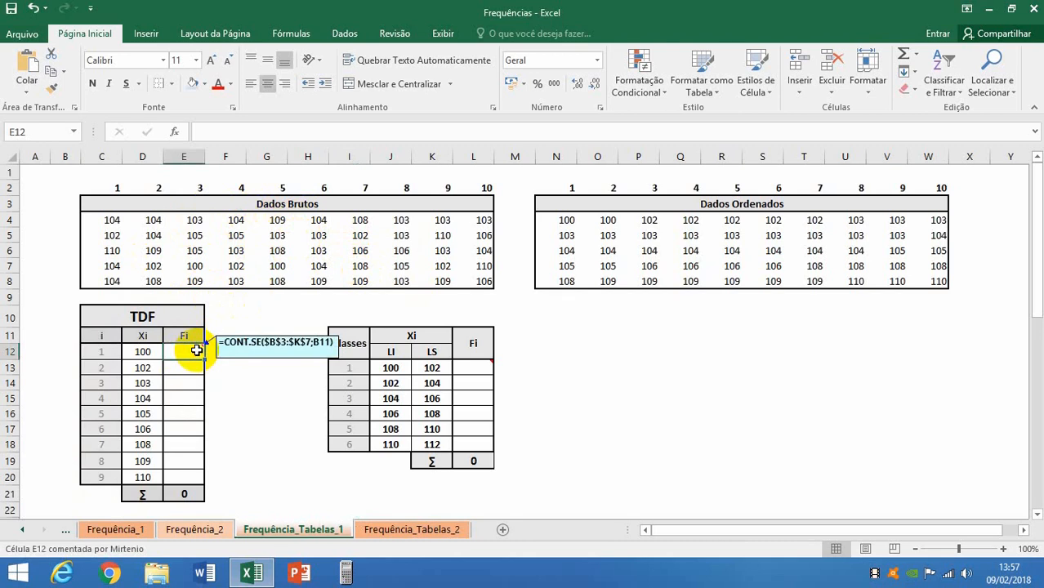
pyautogui.write('=con')
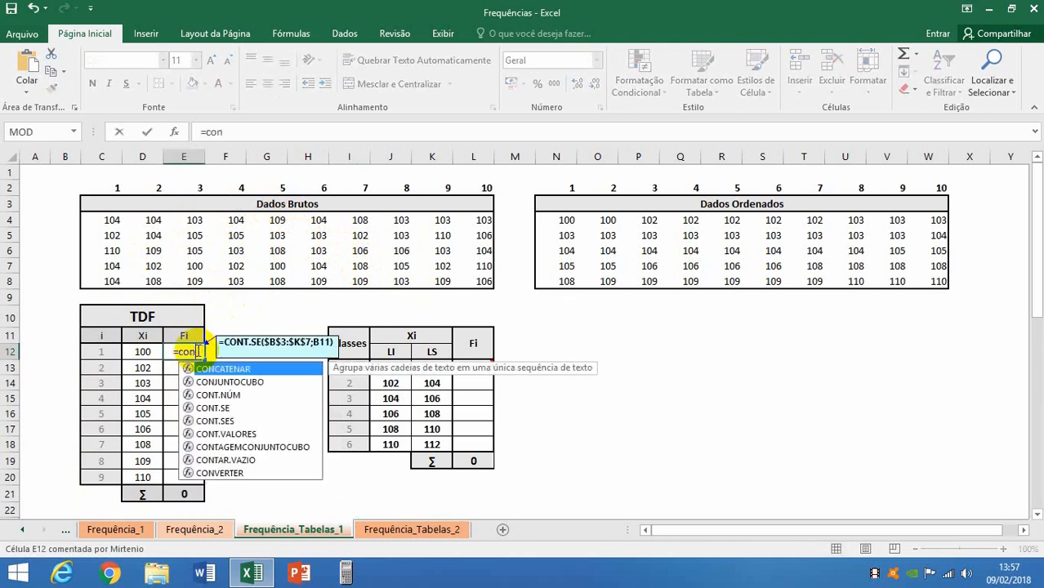
pyautogui.write('t.s')
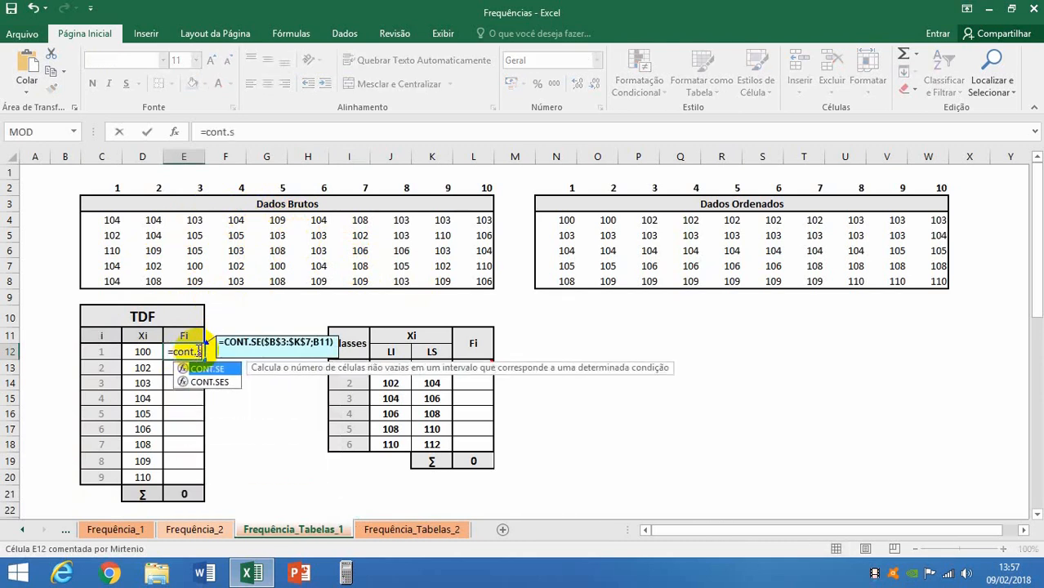
pyautogui.write('e')
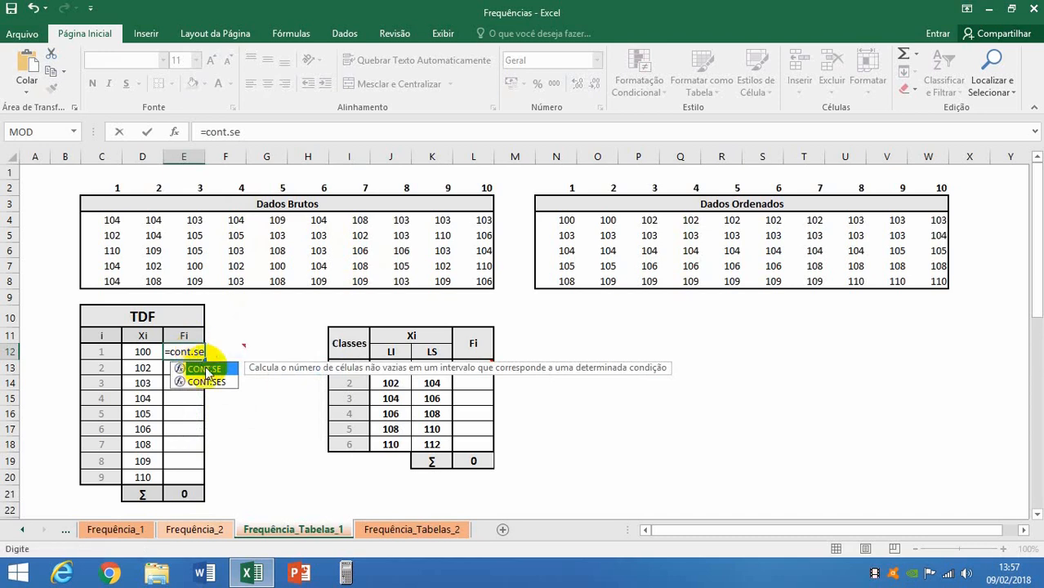
pyautogui.doubleClick(204, 369)
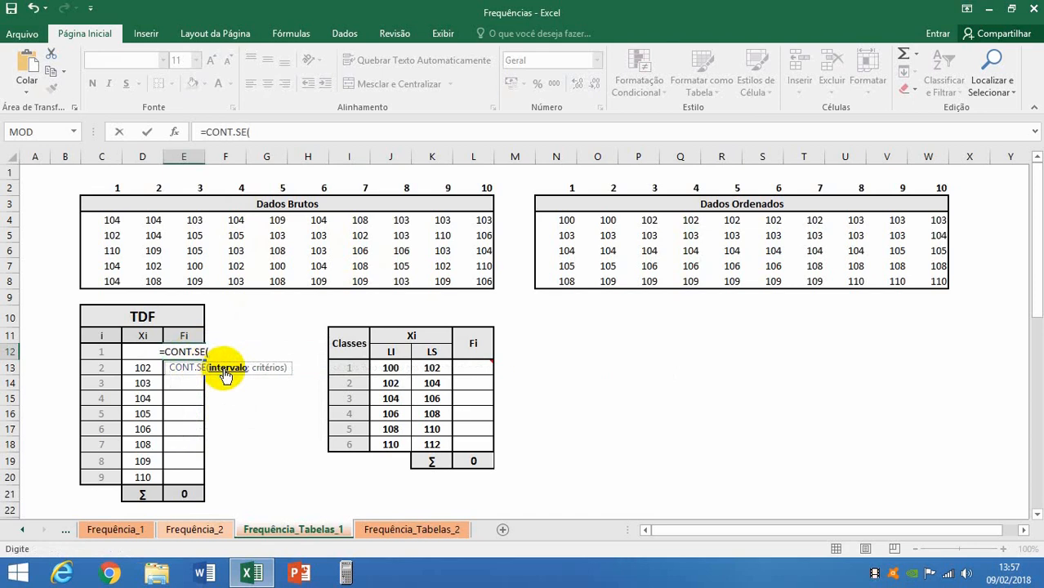
pyautogui.moveTo(111, 221); pyautogui.dragTo(462, 277)
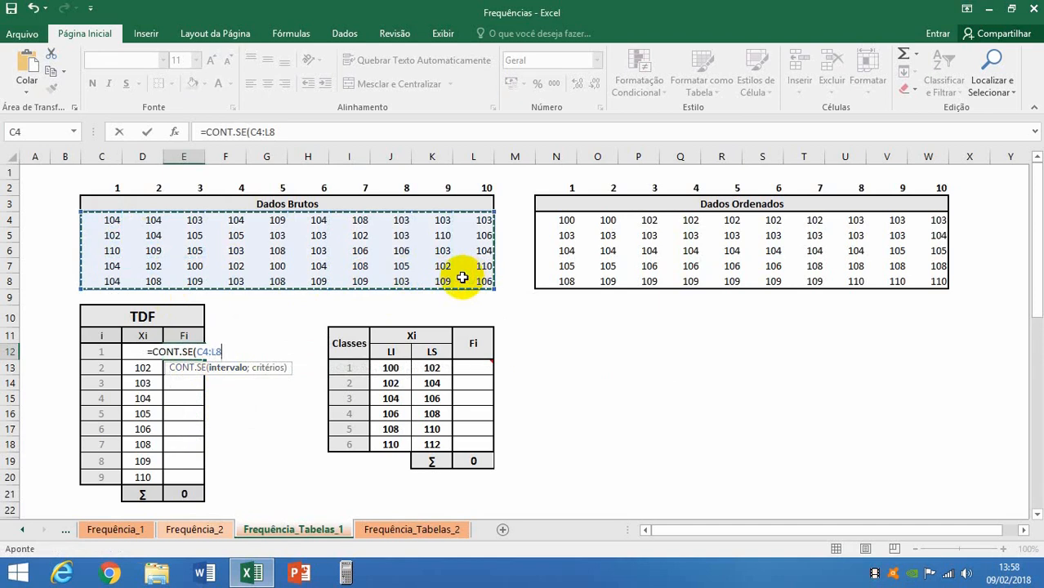
pyautogui.press('F4')
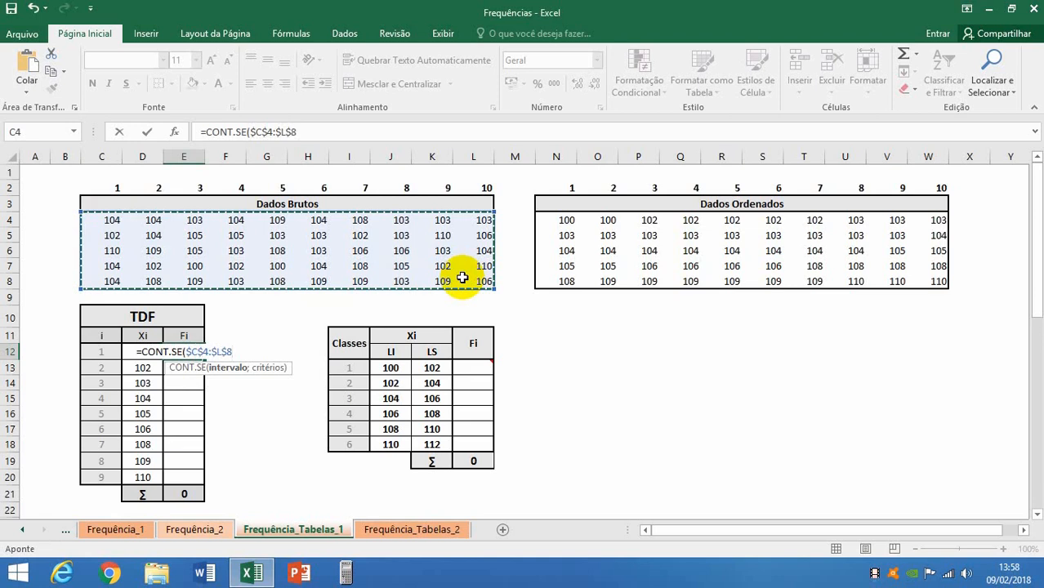
# Complete the E12 formula with D12 as the criterion, and check its count against the 100 values in Dados Ordenados.
pyautogui.write(';')
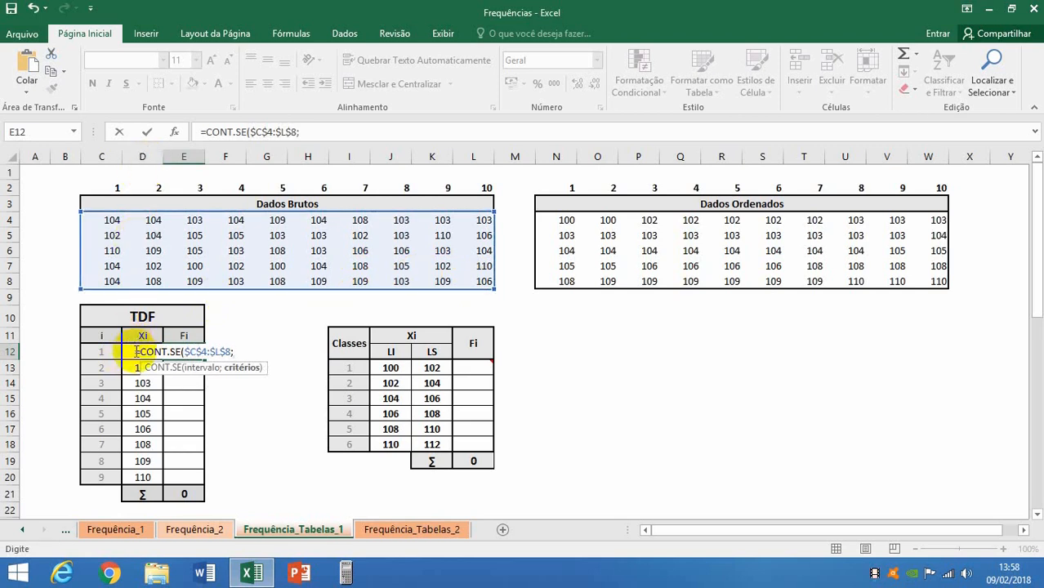
pyautogui.write('d12')
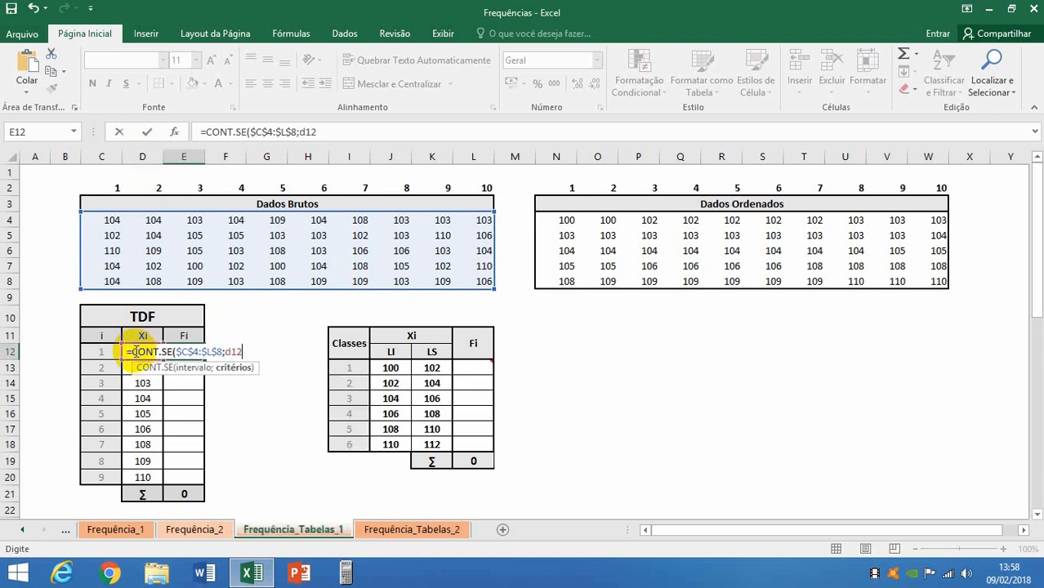
pyautogui.press('BackSpace')
pyautogui.press('BackSpace')
pyautogui.press('BackSpace')
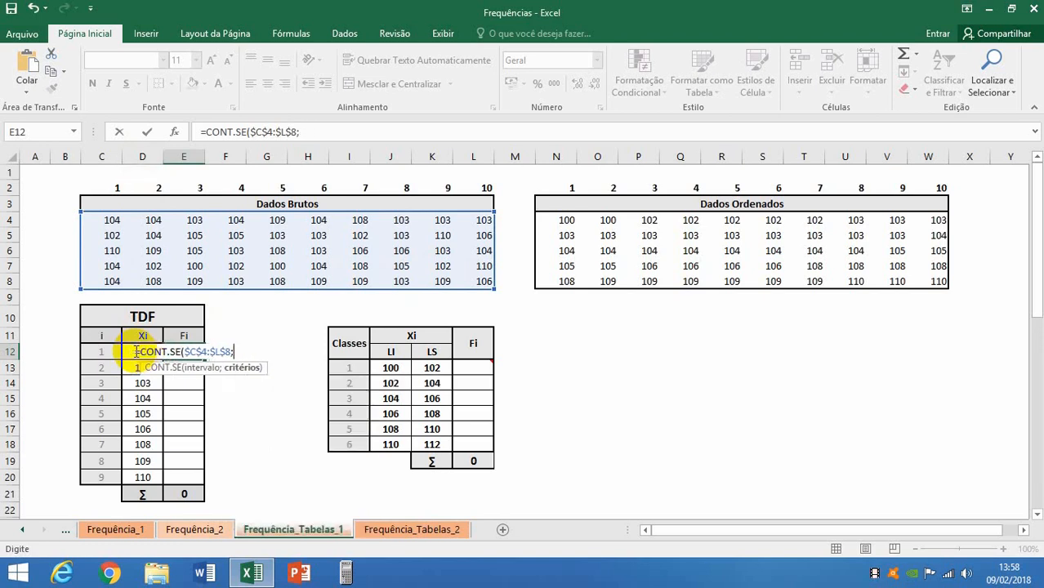
pyautogui.click(135, 351)
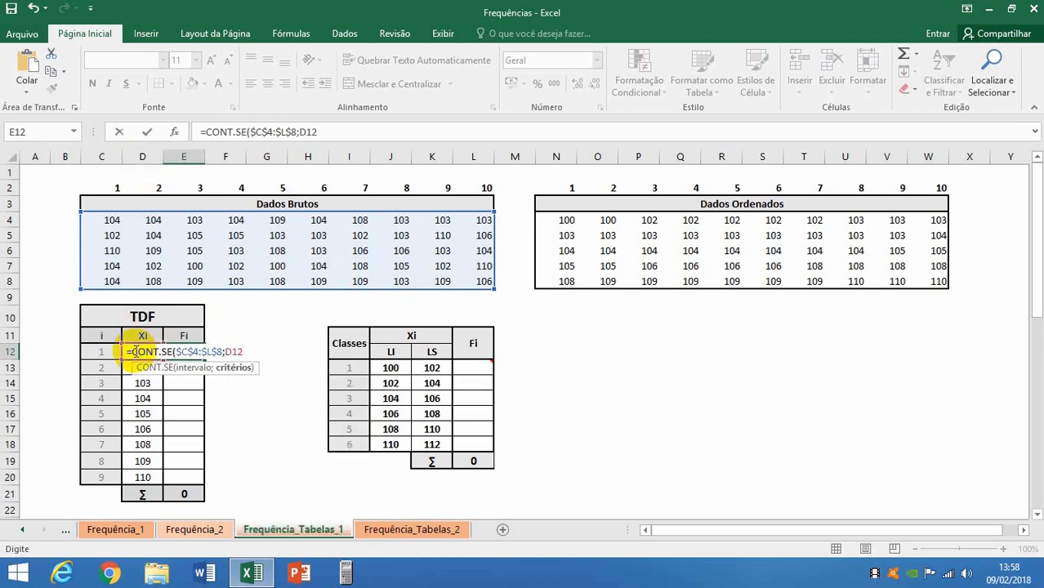
pyautogui.write(')')
pyautogui.press('Return')
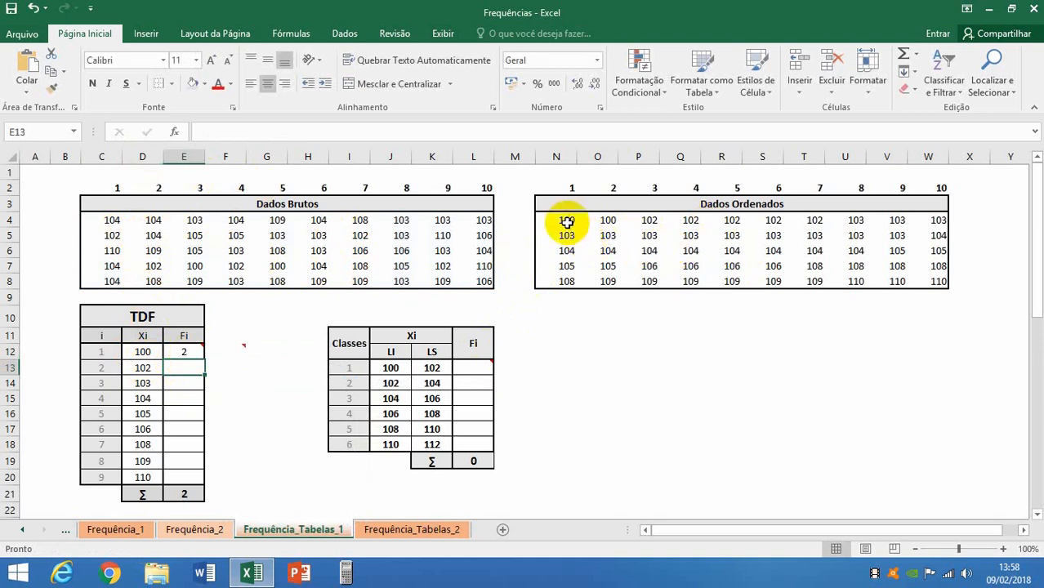
pyautogui.moveTo(566, 220); pyautogui.dragTo(594, 222)
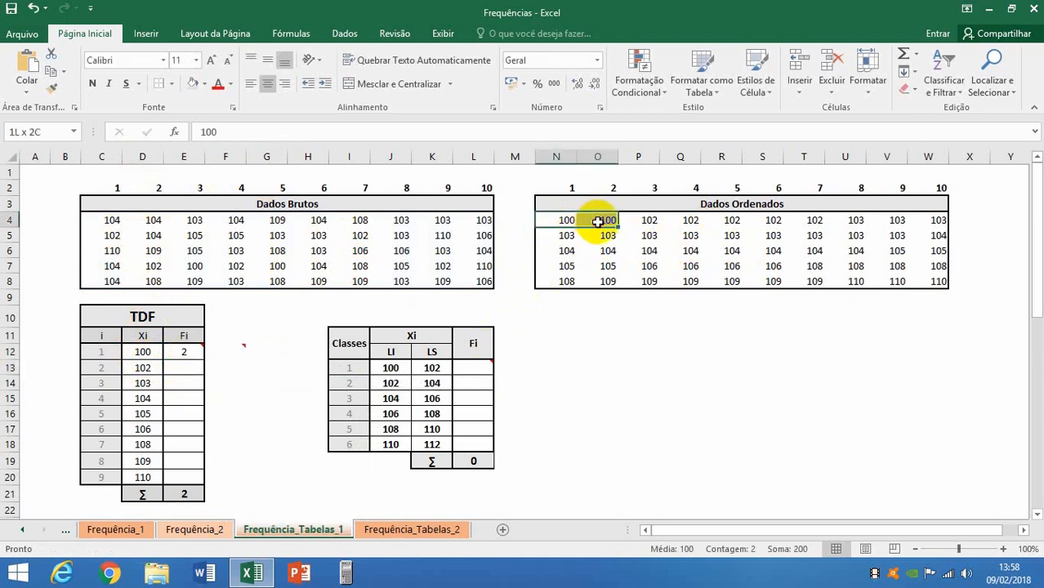
pyautogui.click(181, 370)
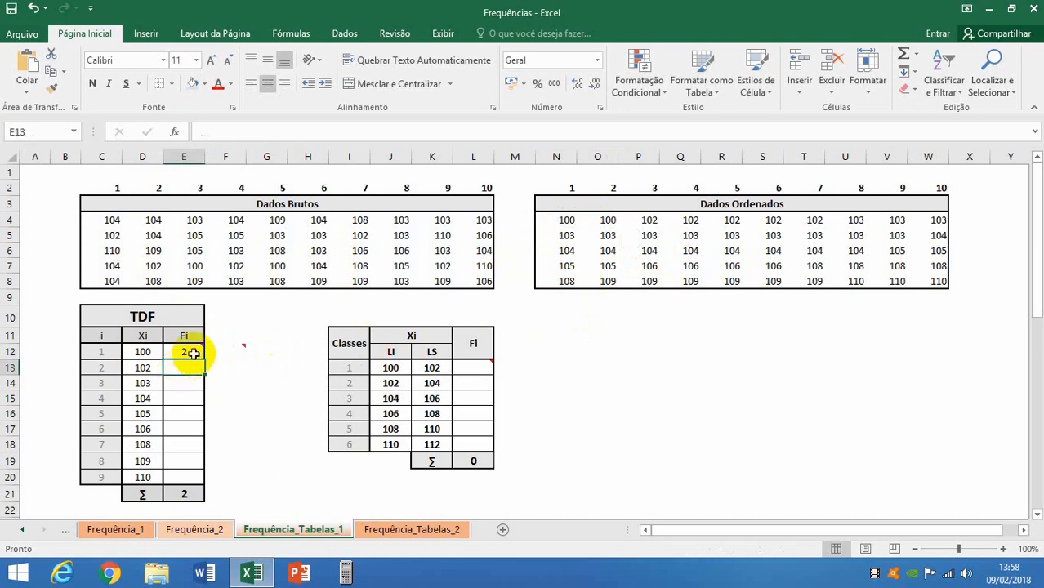
pyautogui.click(194, 352)
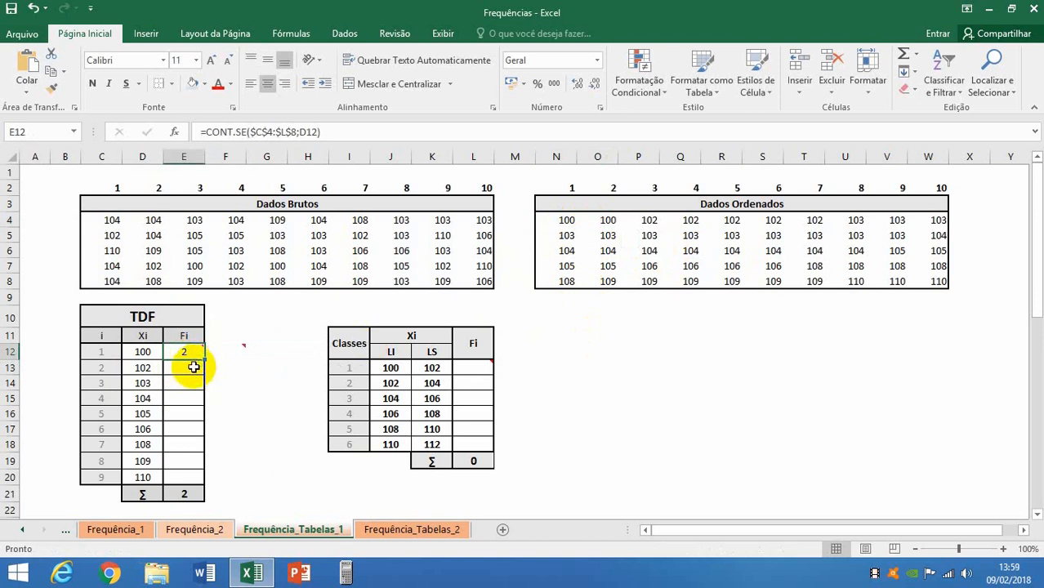
# Enter the formula =CONT.SE($C$4:$L$8;D13) in E13 to count the occurrences of 102.
pyautogui.click(191, 369)
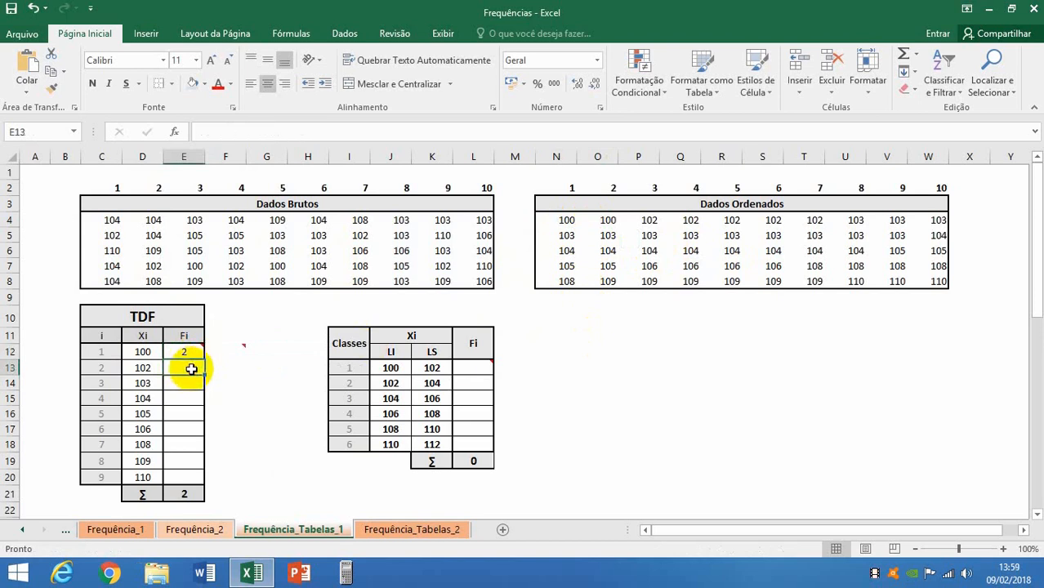
pyautogui.write('=')
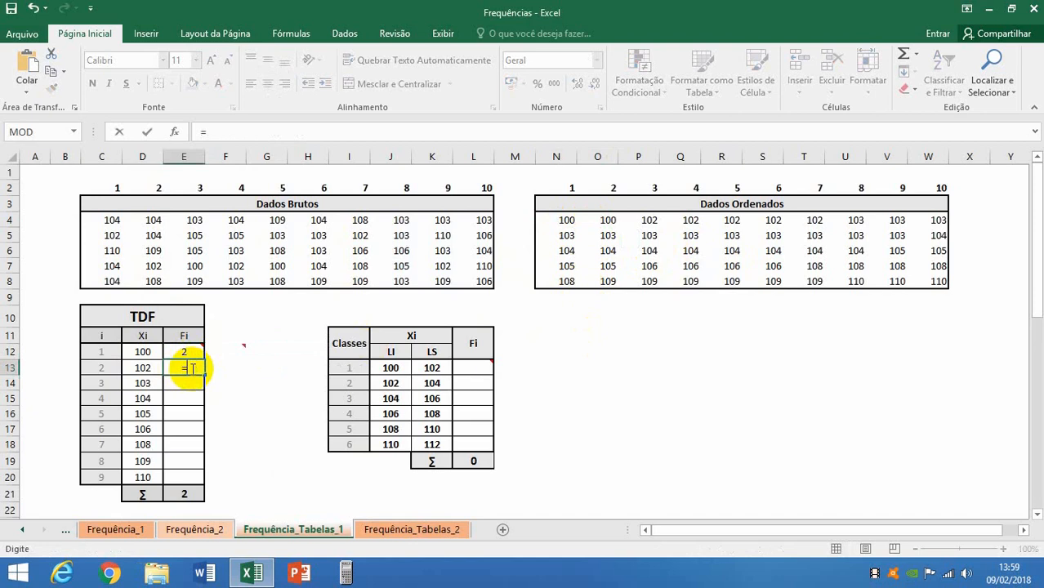
pyautogui.write('cont')
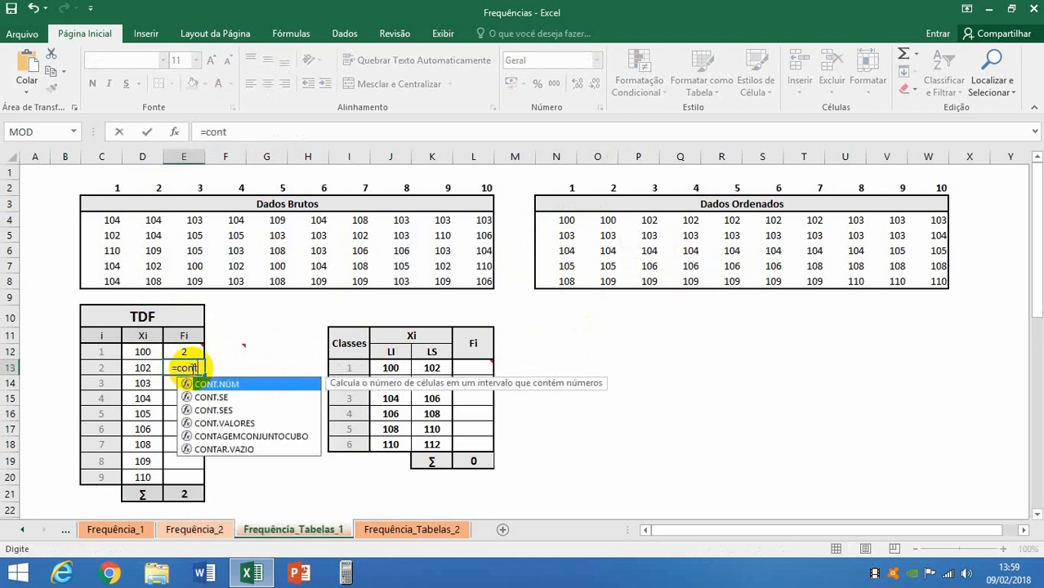
pyautogui.write('.se')
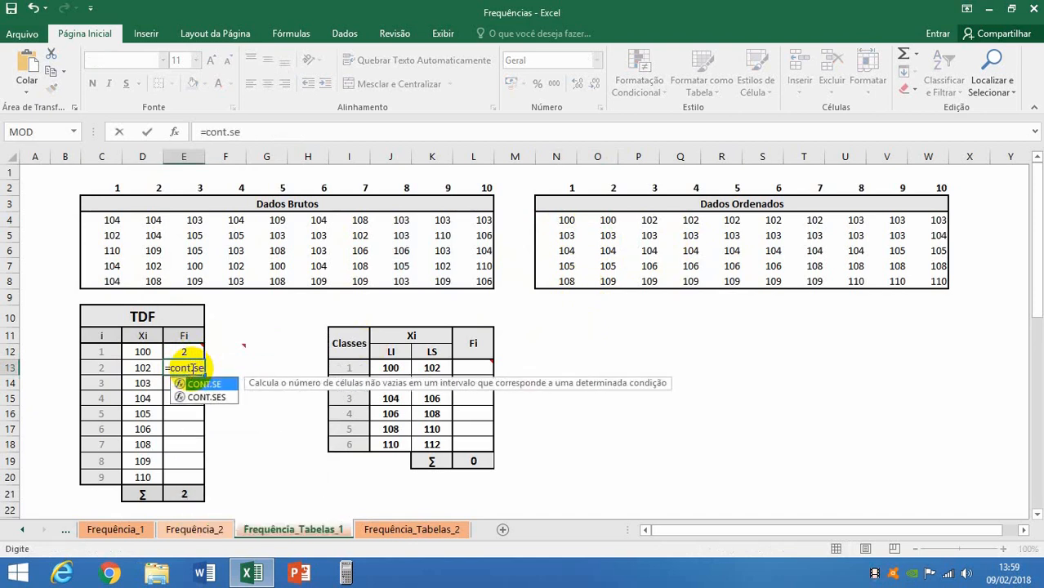
pyautogui.doubleClick(204, 383)
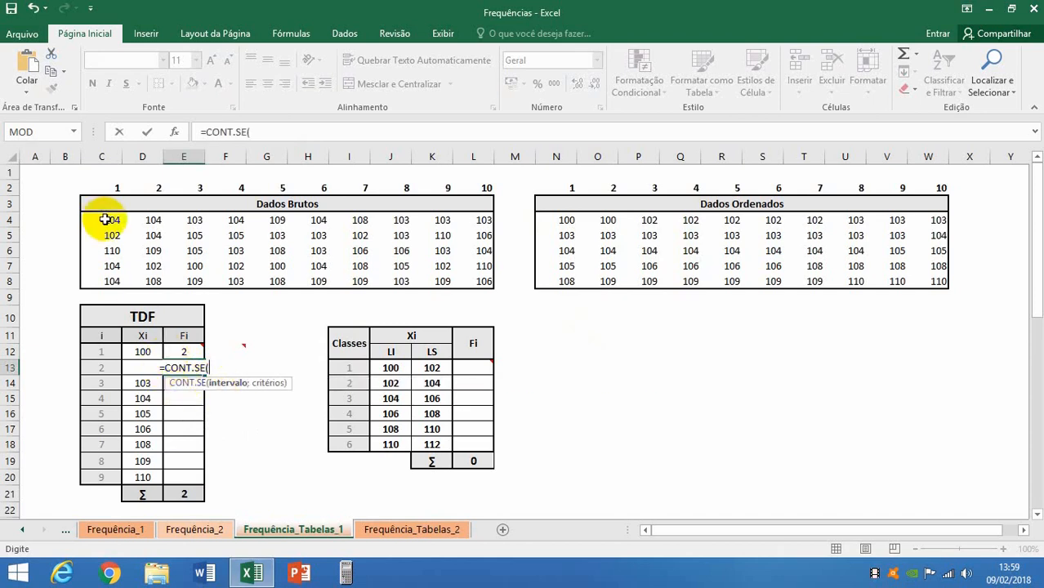
pyautogui.moveTo(105, 219); pyautogui.dragTo(471, 281)
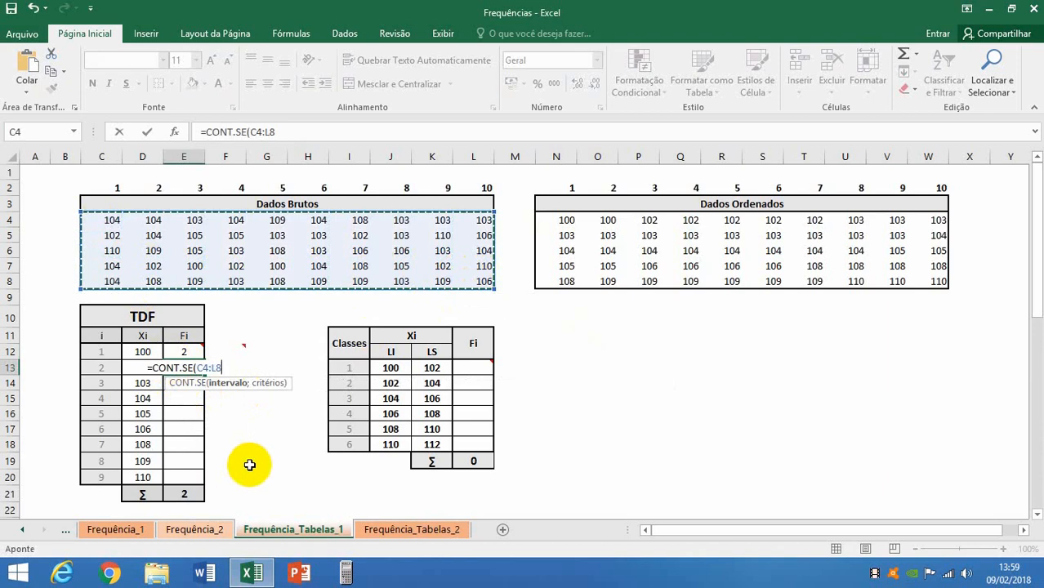
pyautogui.press('F4')
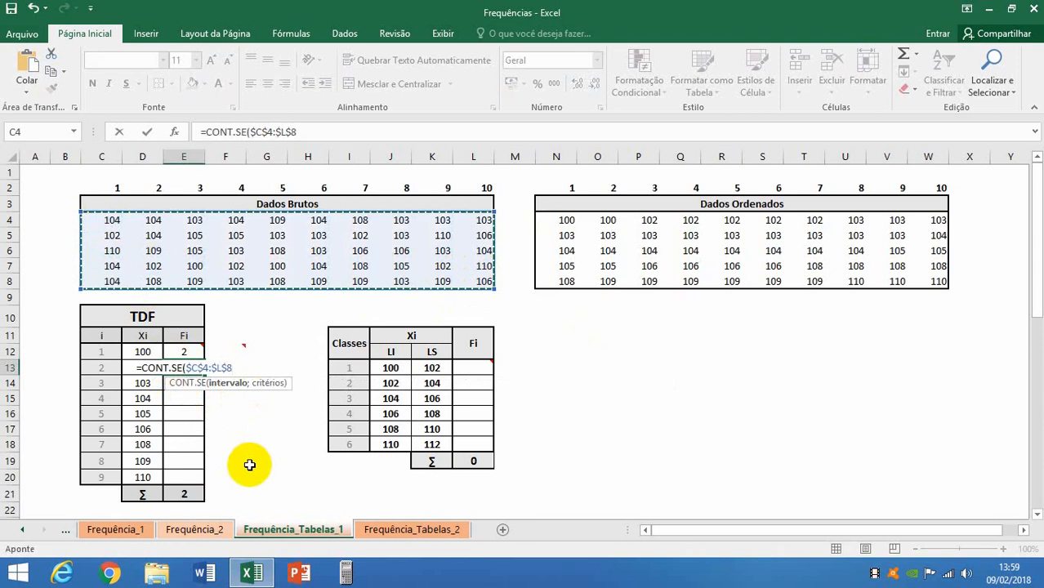
pyautogui.write(';')
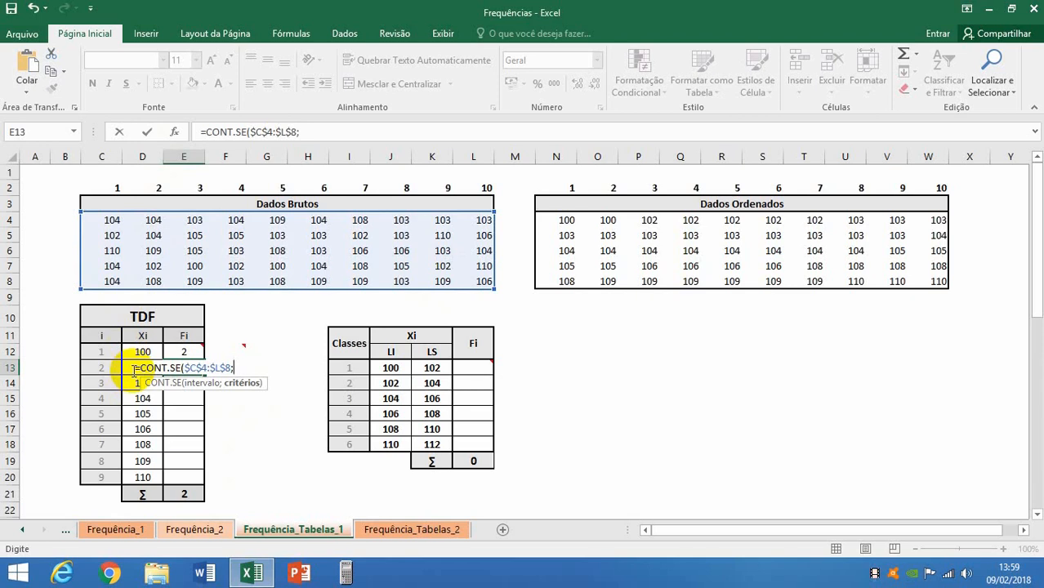
pyautogui.write('D13)')
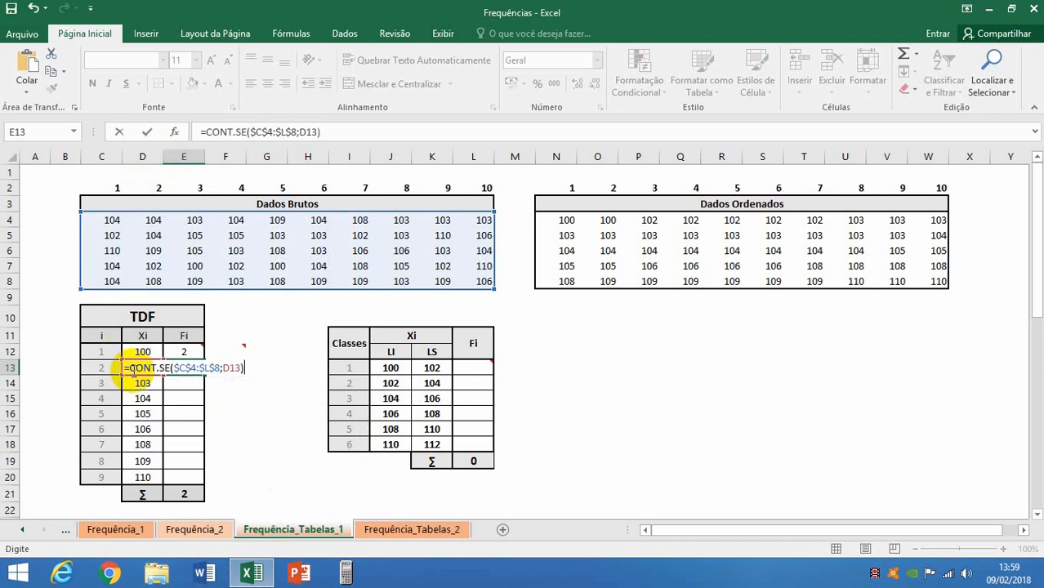
pyautogui.press('Return')
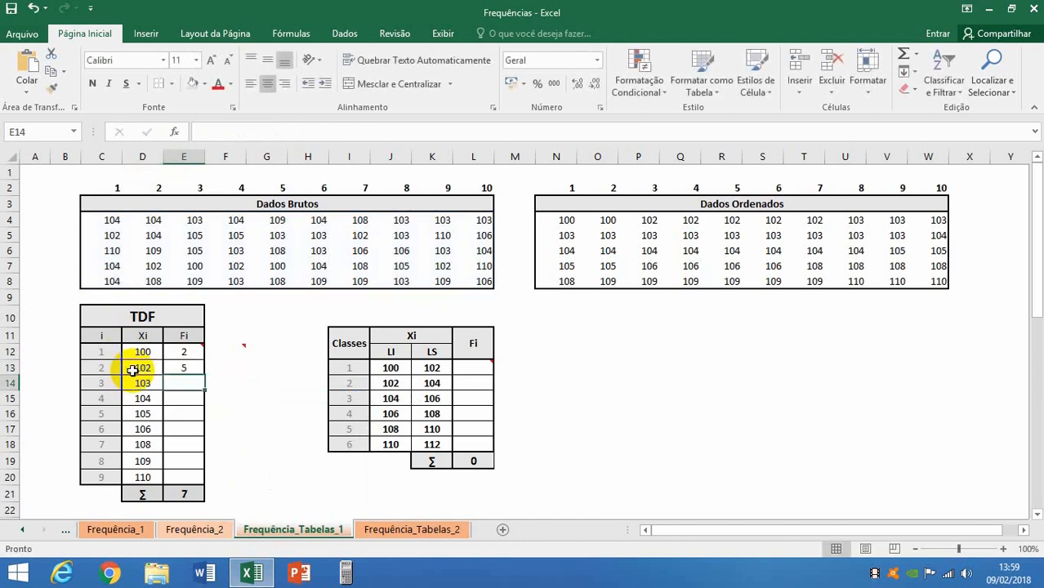
# Check the E13 count against the 102 values in Dados Ordenados, and fill the E13 formula down to E20.
pyautogui.click(179, 365)
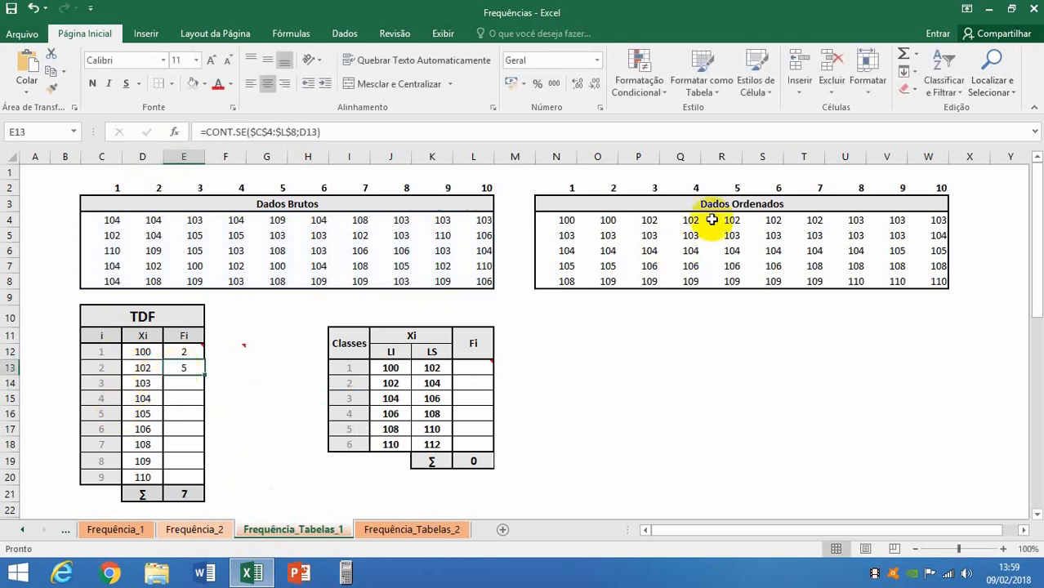
pyautogui.moveTo(651, 220); pyautogui.dragTo(814, 222)
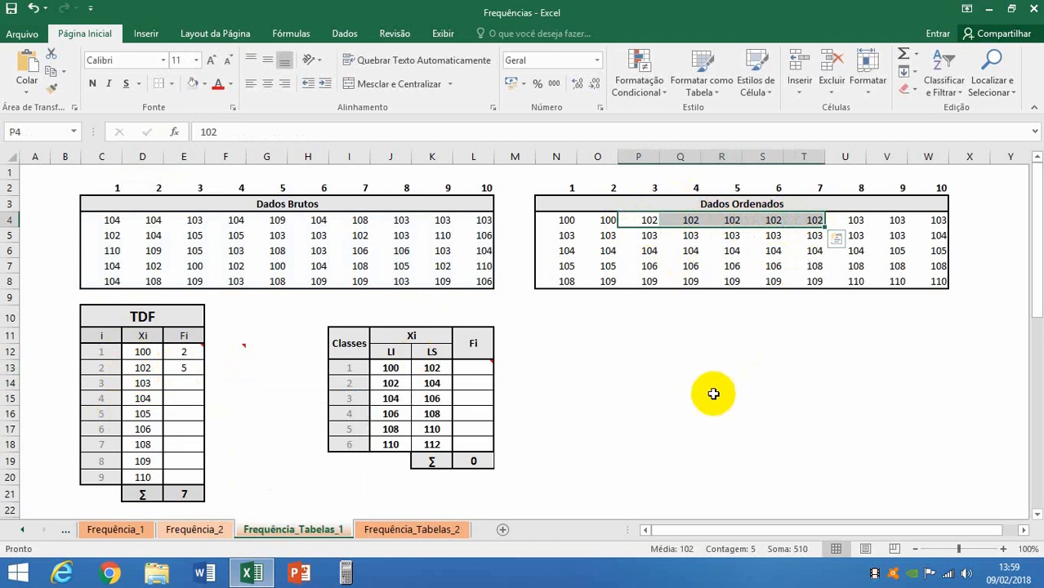
pyautogui.click(197, 372)
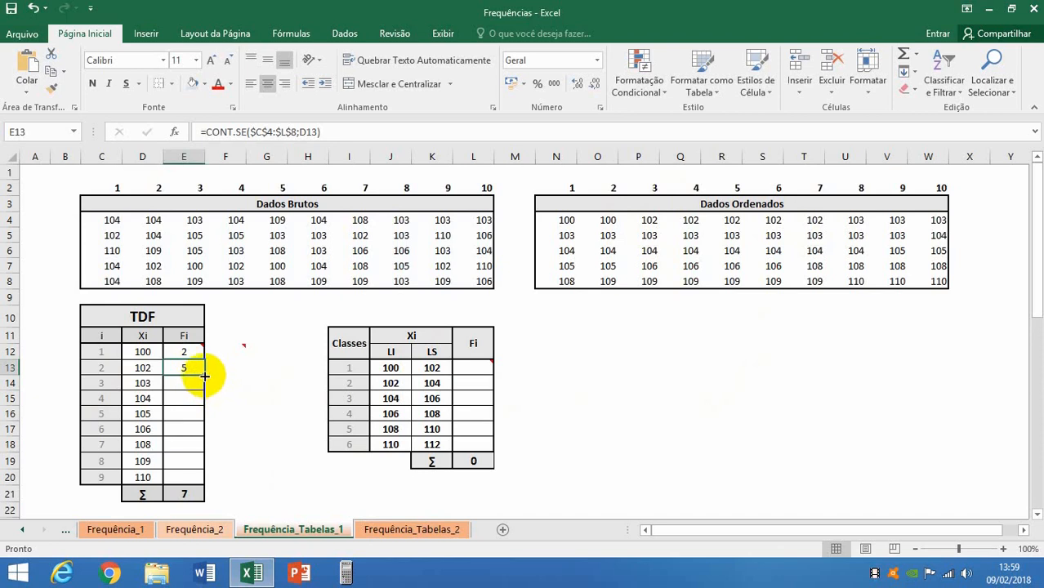
pyautogui.moveTo(204, 375); pyautogui.dragTo(227, 477)
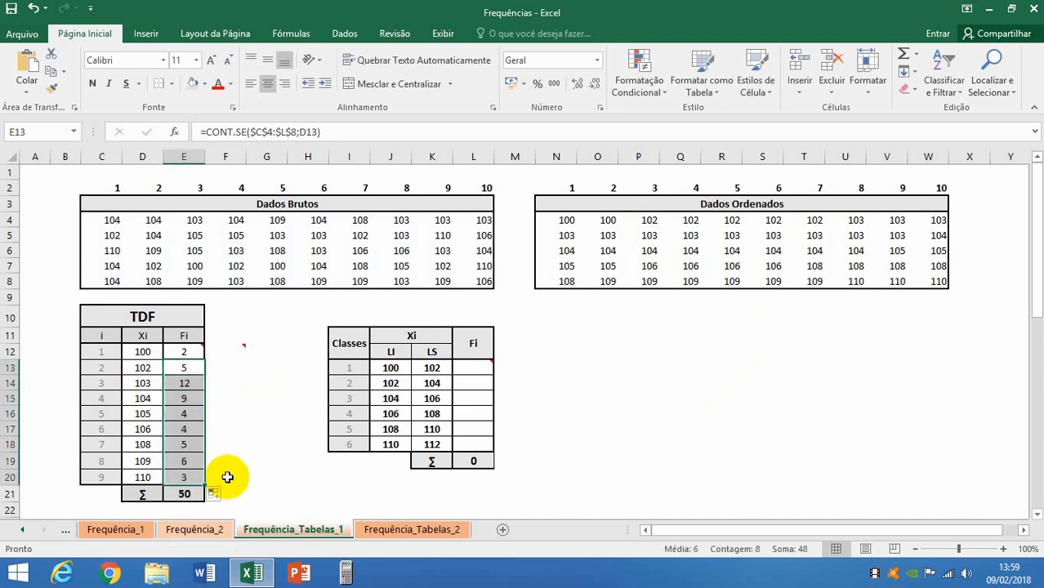
pyautogui.click(196, 492)
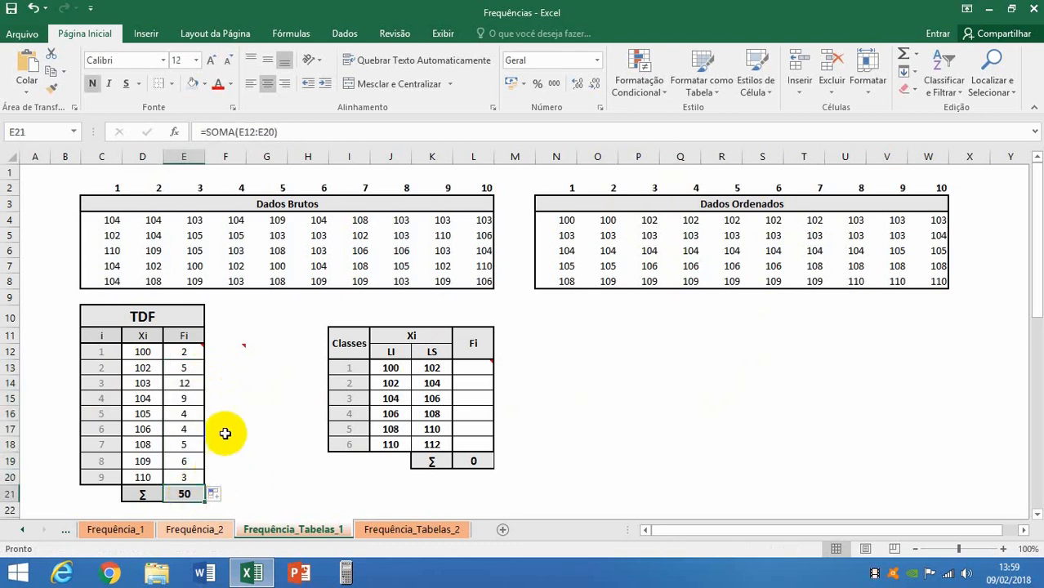
pyautogui.click(171, 84)
pyautogui.click(163, 250)
pyautogui.click(251, 461)
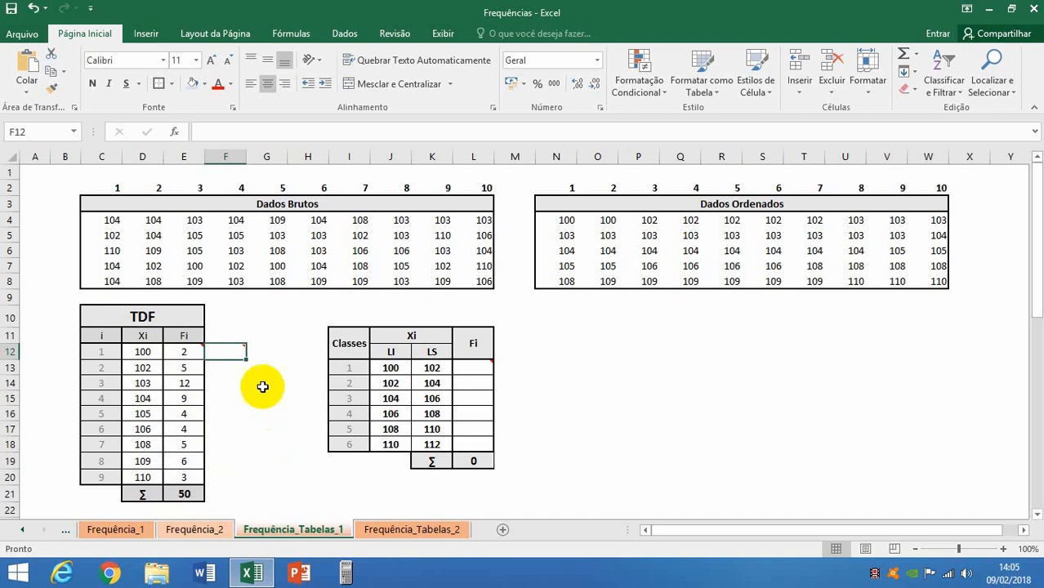
# Enter =FREQÜÊNCIA(N4:W8;D12:D20) as an ordinary formula in F12, beside the TDF table.
pyautogui.moveTo(243, 348)
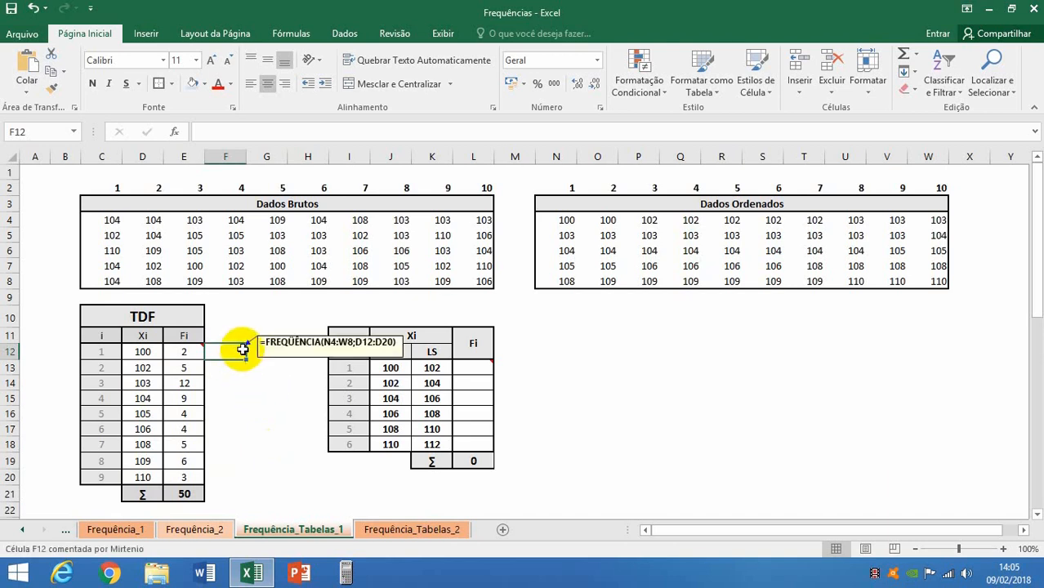
pyautogui.write('=FRE')
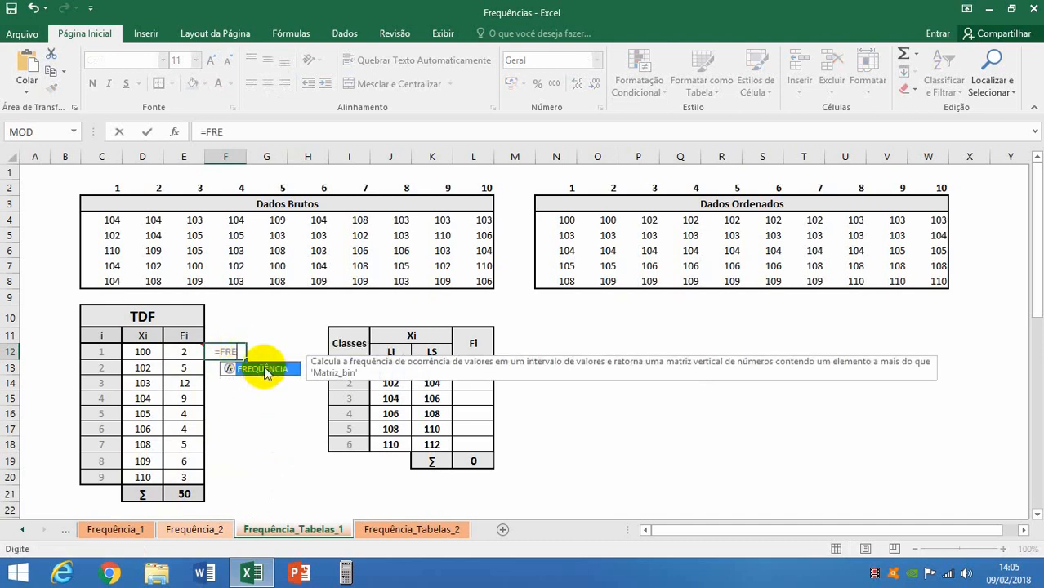
pyautogui.doubleClick(263, 369)
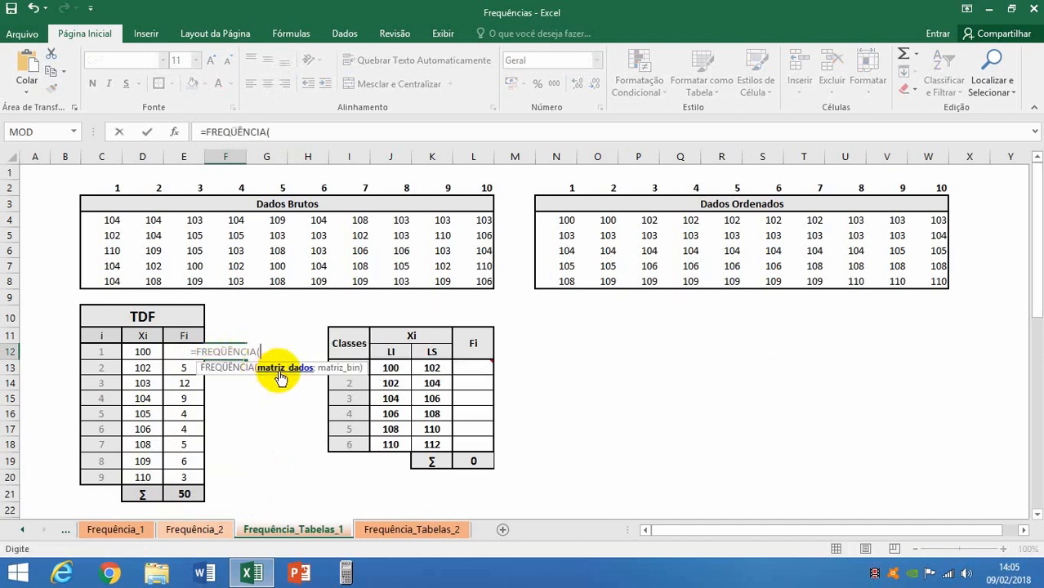
pyautogui.click(555, 220)
pyautogui.moveTo(644, 228); pyautogui.dragTo(911, 279)
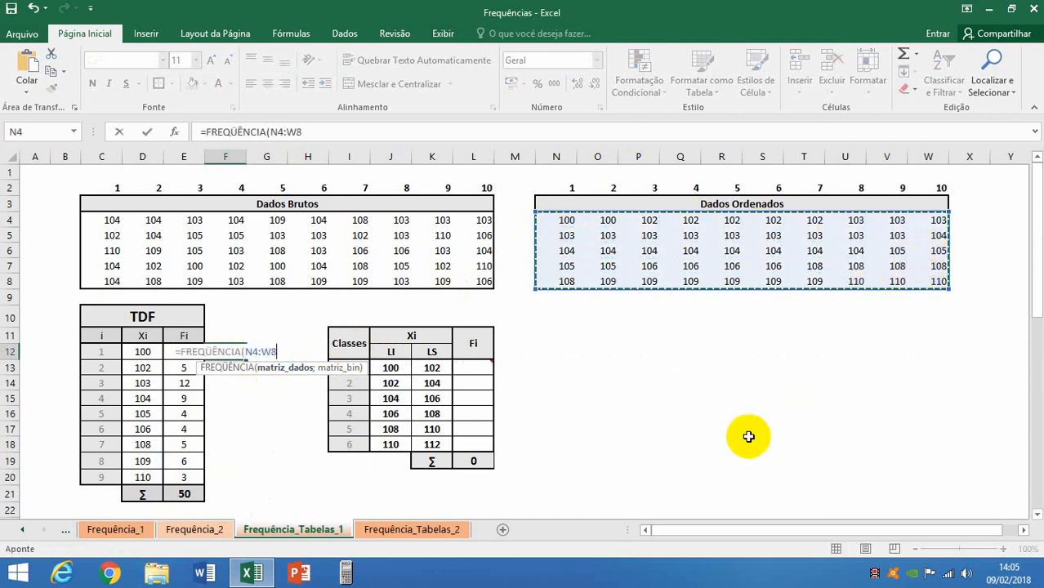
pyautogui.write(';')
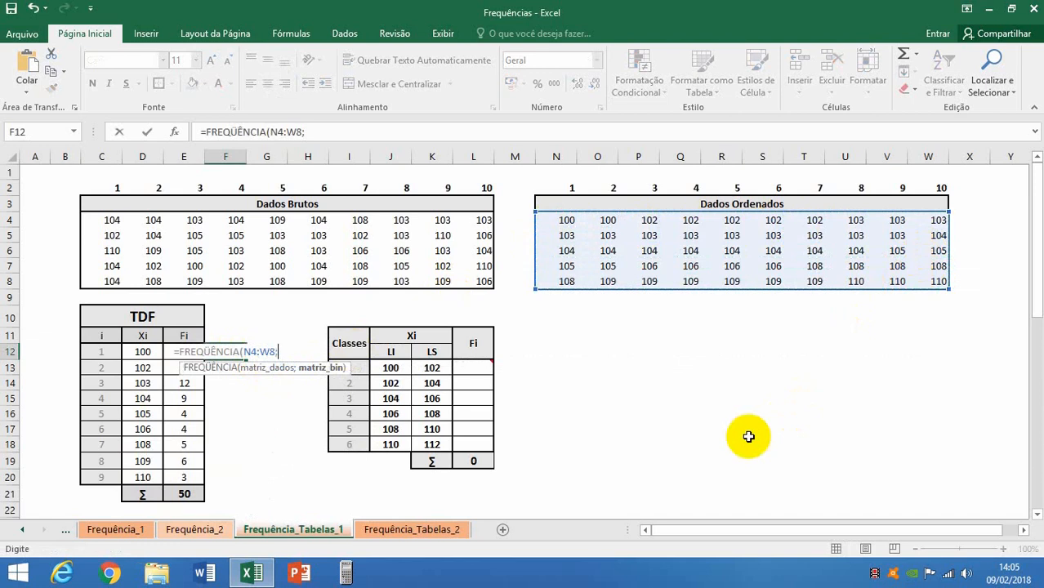
pyautogui.moveTo(137, 351); pyautogui.dragTo(145, 476)
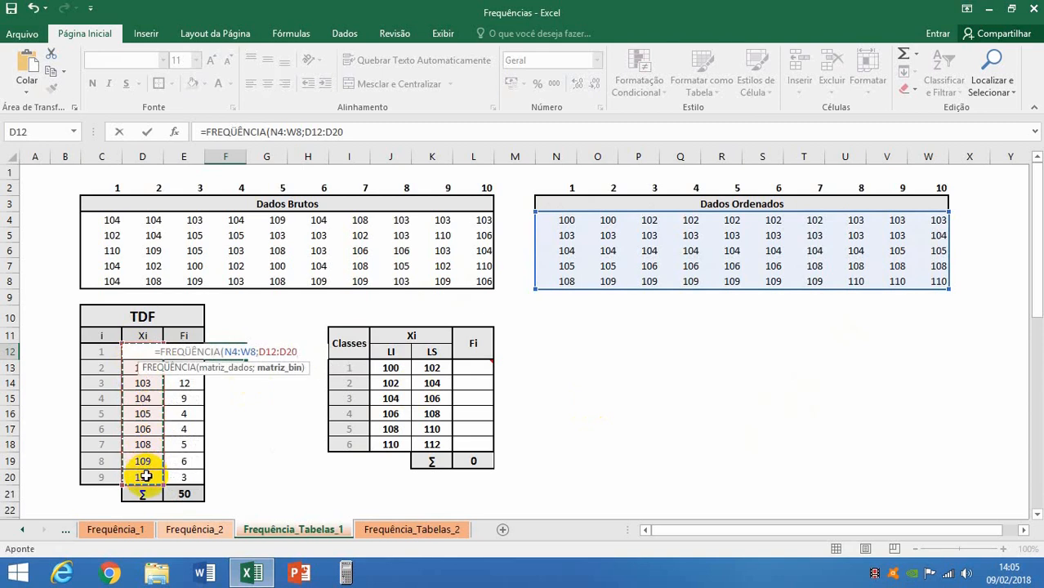
pyautogui.write(')')
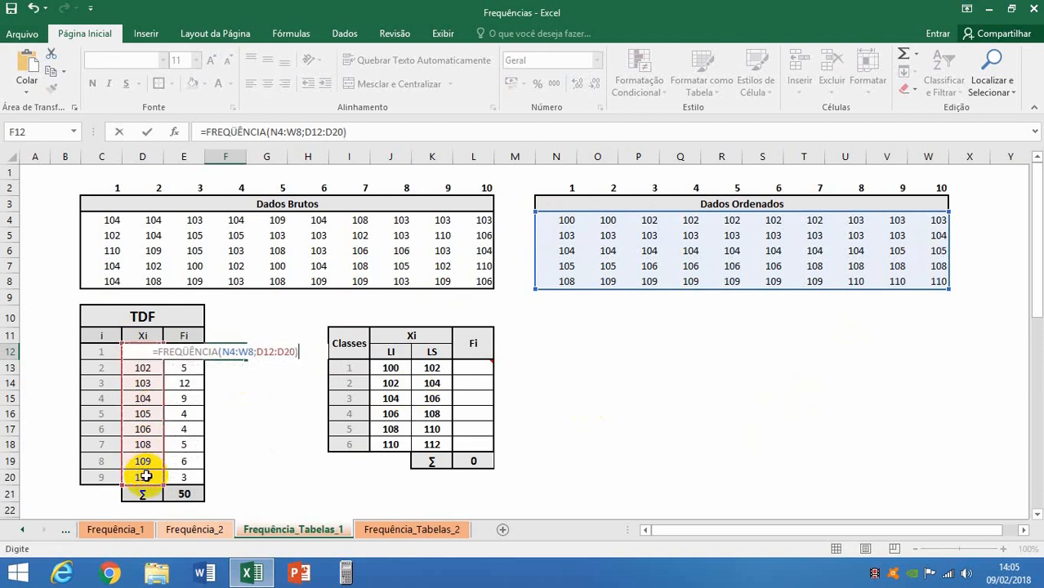
pyautogui.press('Return')
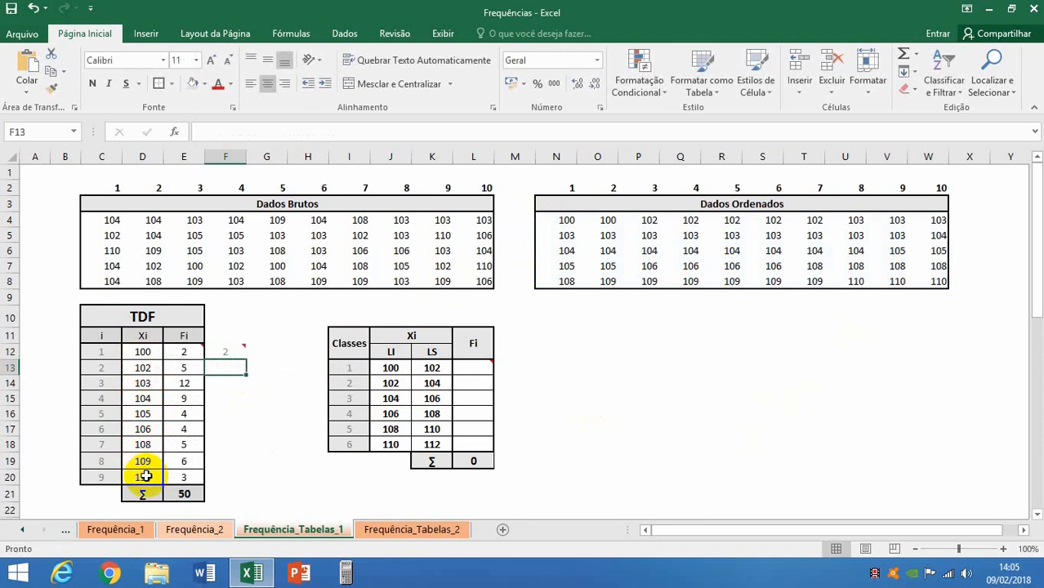
# Try filling the F12 FREQÜÊNCIA formula down to F20, and clear the filled cells.
pyautogui.click(222, 354)
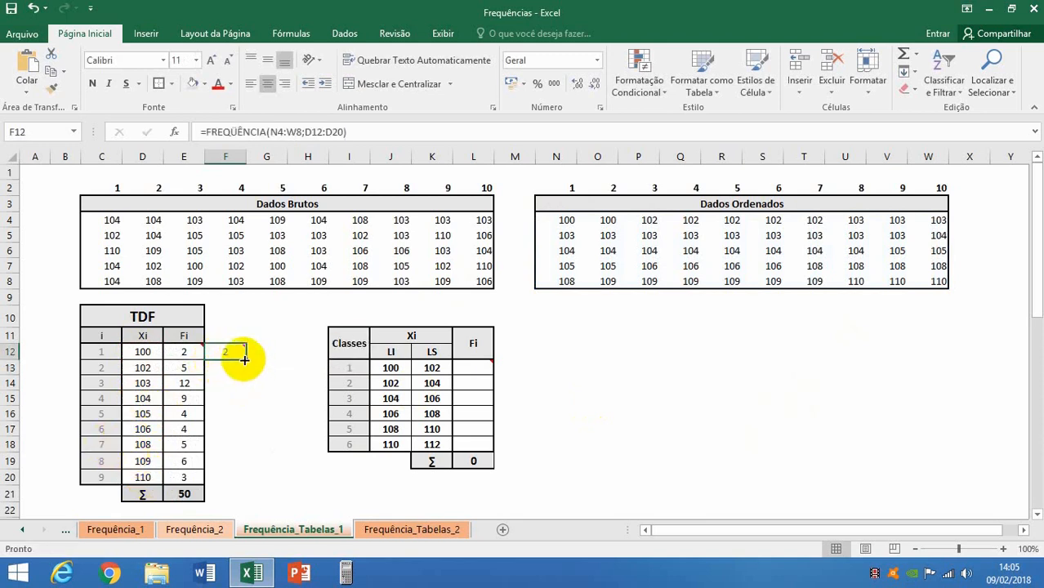
pyautogui.moveTo(244, 360); pyautogui.dragTo(247, 478)
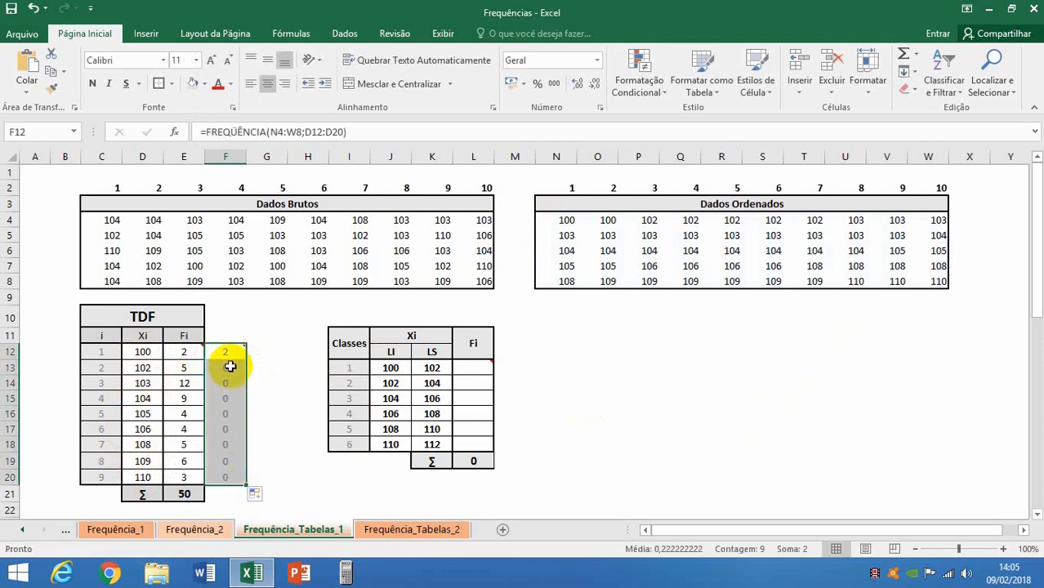
pyautogui.click(228, 354)
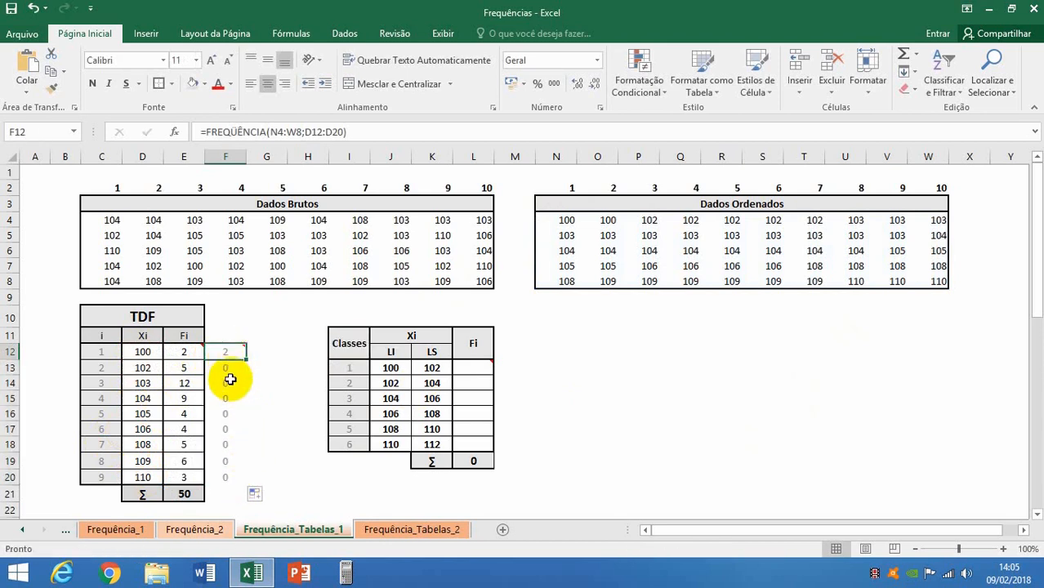
pyautogui.moveTo(225, 351); pyautogui.dragTo(227, 447)
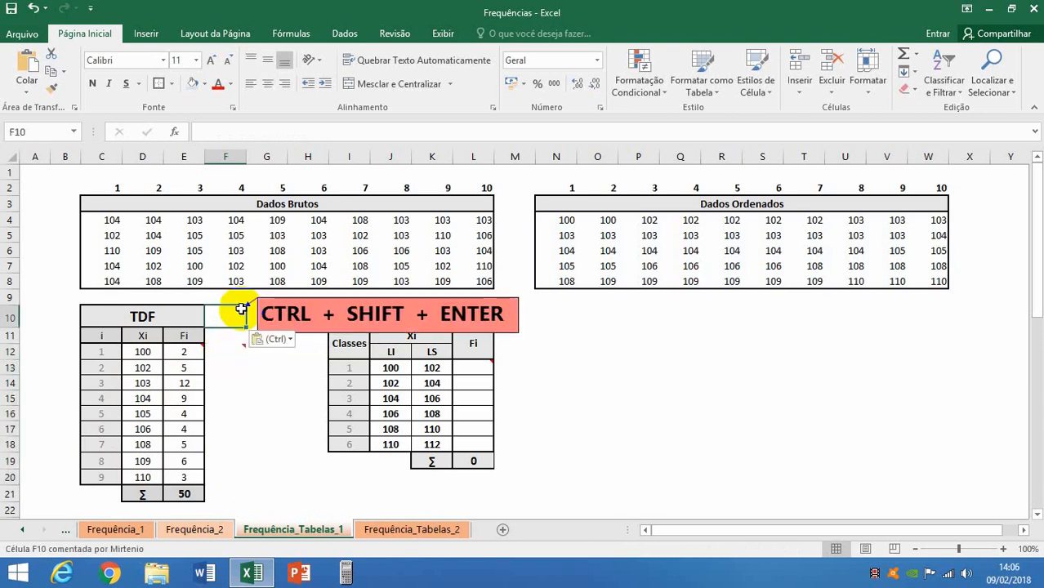
# Enter =FREQÜÊNCIA(N4:W8;D12:D20) as an array formula across F12:F20.
pyautogui.click(226, 351)
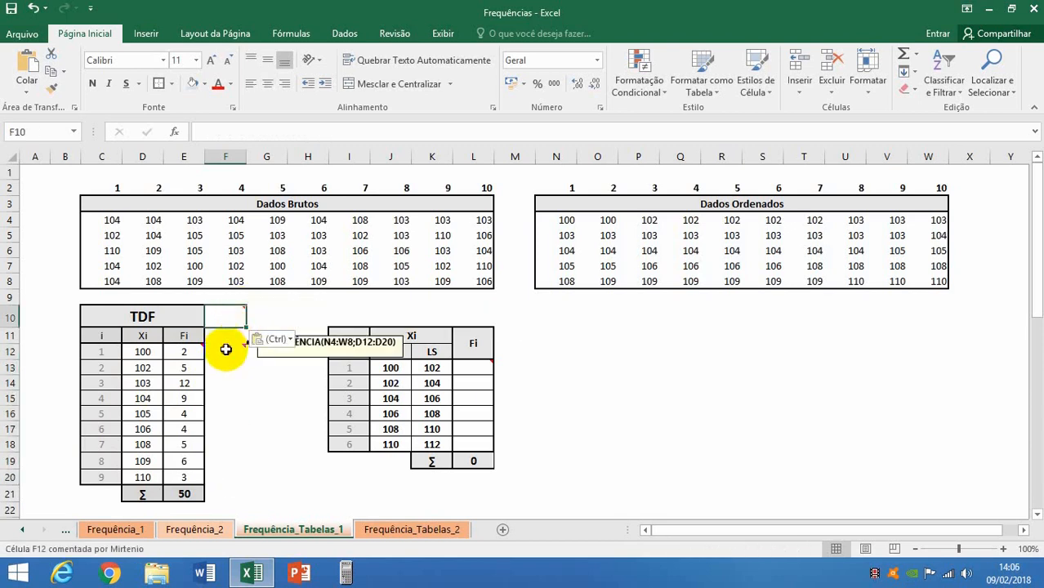
pyautogui.moveTo(226, 349); pyautogui.dragTo(229, 479)
pyautogui.write('=FRE')
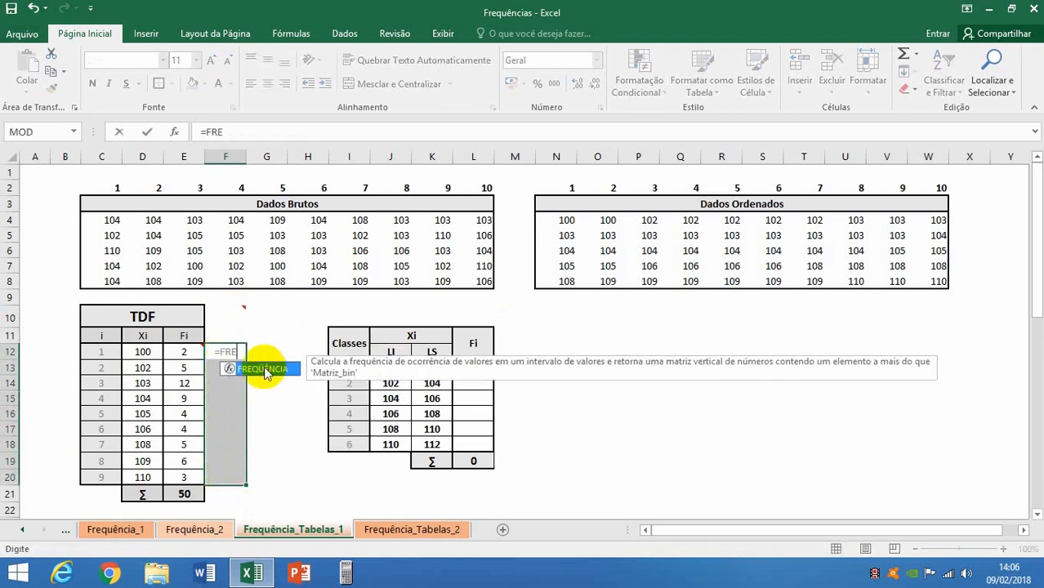
pyautogui.doubleClick(262, 368)
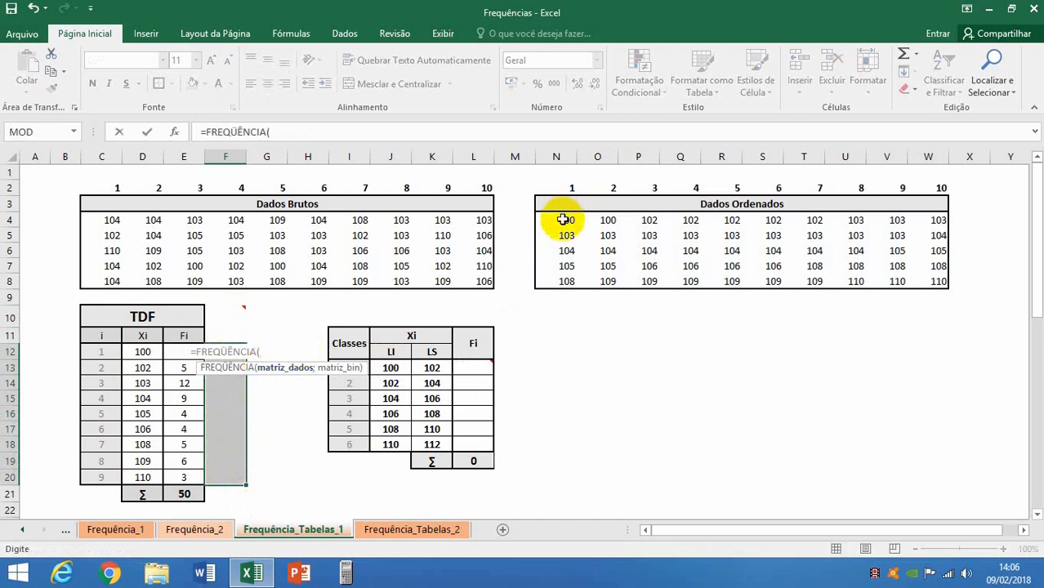
pyautogui.moveTo(563, 218); pyautogui.dragTo(928, 280)
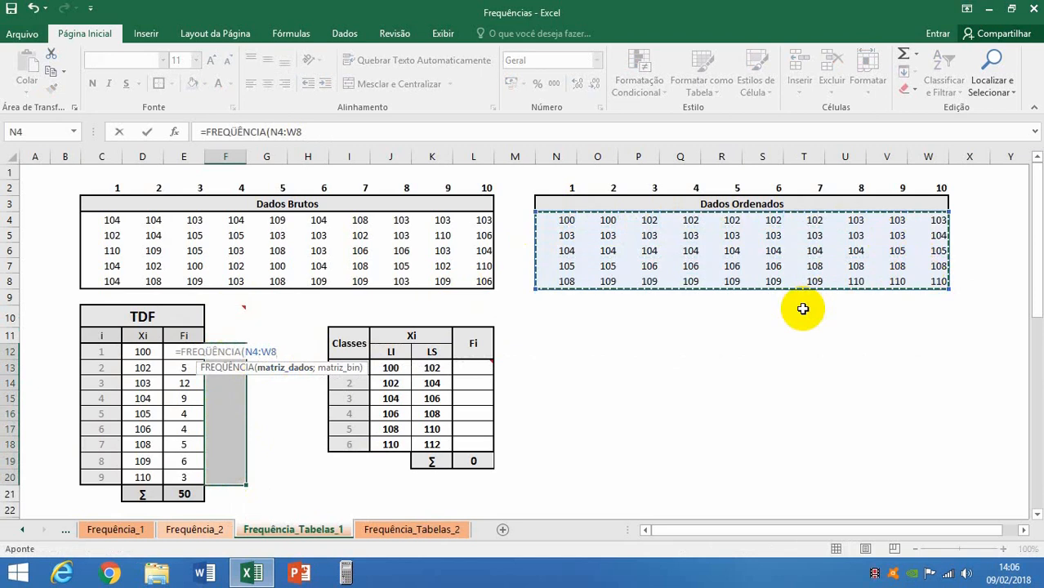
pyautogui.write(';')
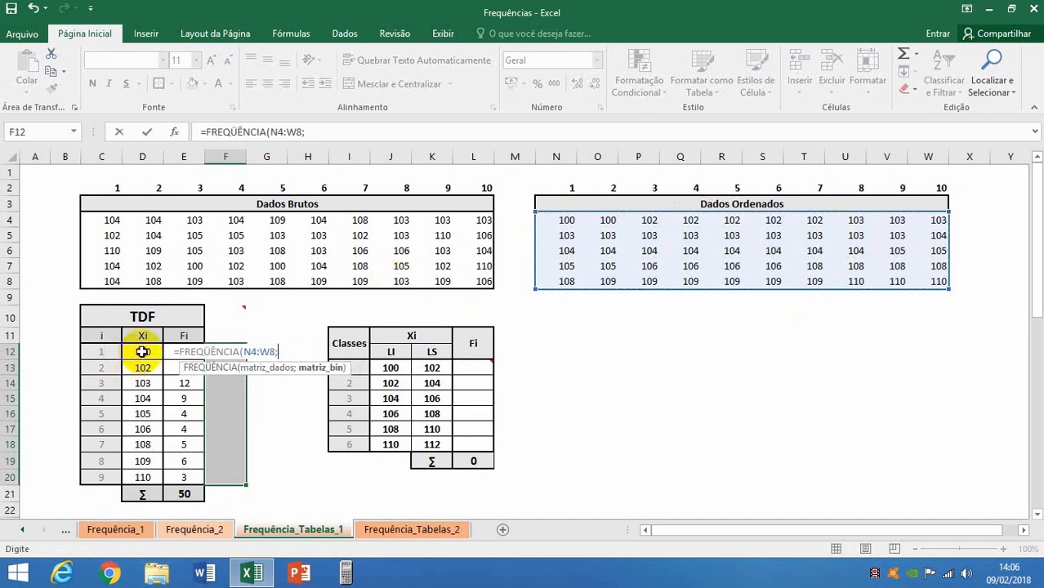
pyautogui.moveTo(145, 353); pyautogui.dragTo(156, 478)
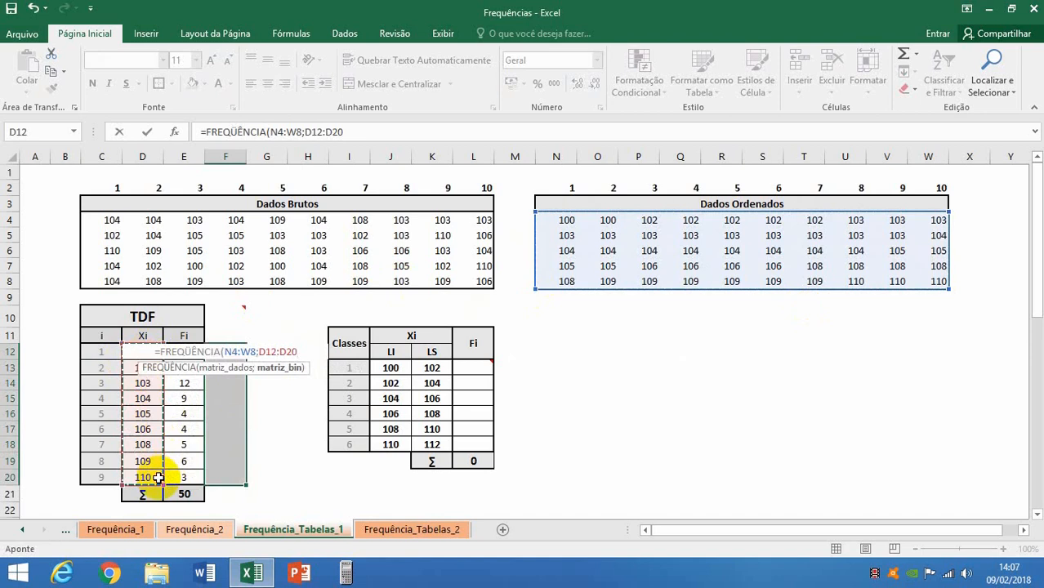
pyautogui.write(')')
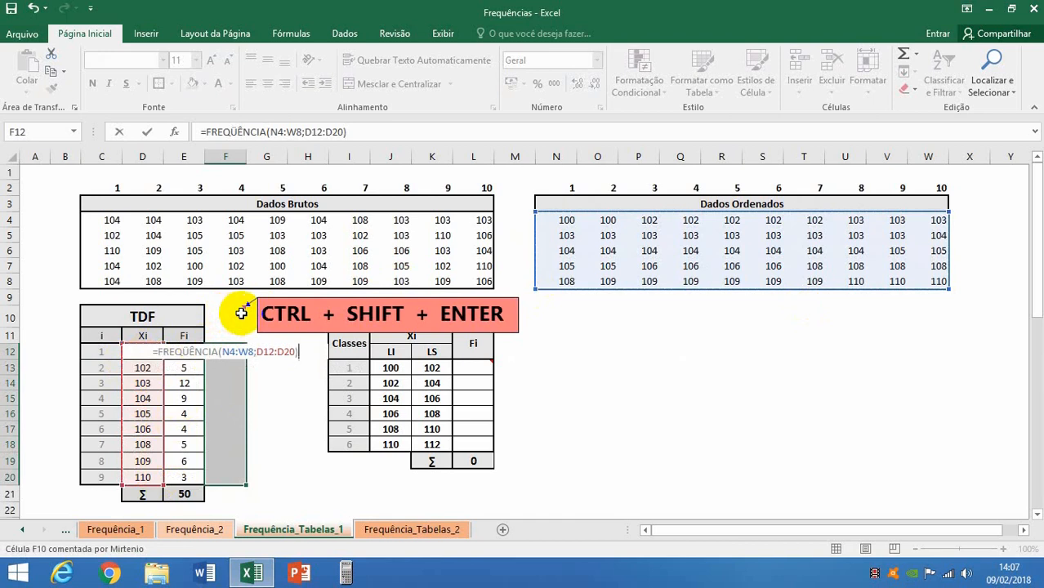
pyautogui.hotkey('ctrl', 'shift', 'Return')
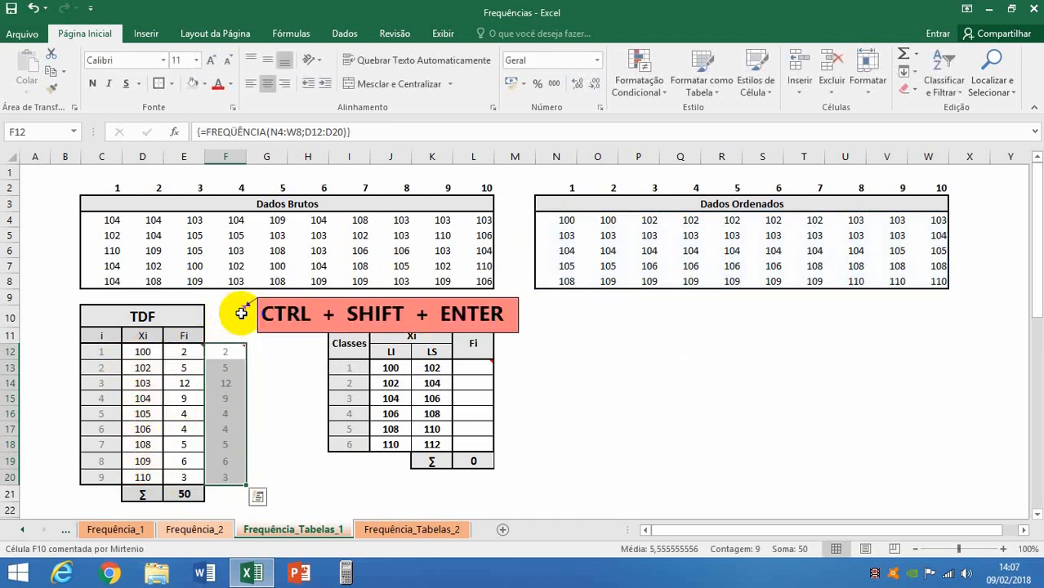
# Compare the FREQÜÊNCIA results in F12:F20 with the CONT.SE counts in E12:E20.
pyautogui.click(278, 413)
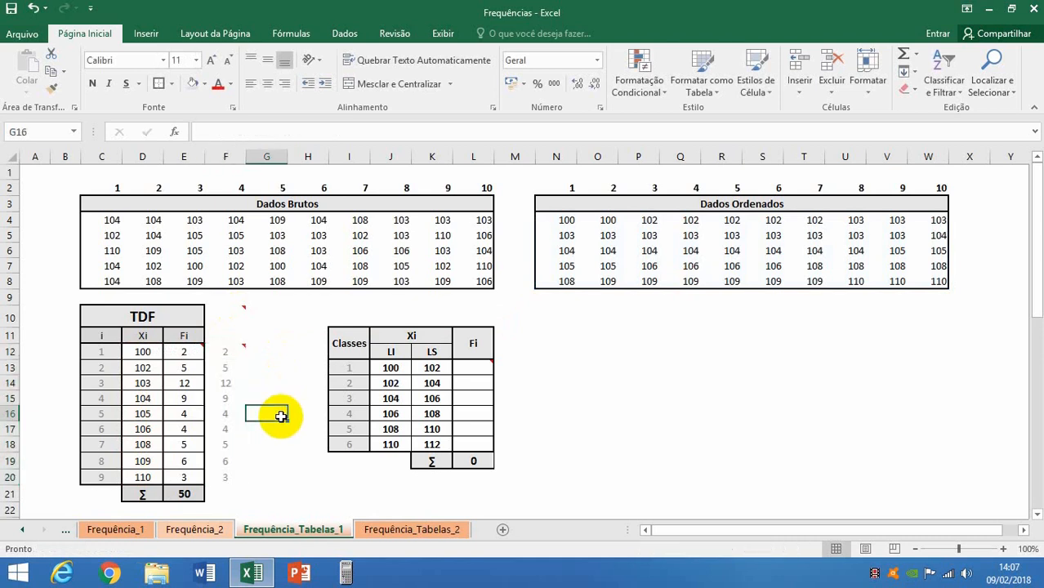
pyautogui.moveTo(226, 354); pyautogui.dragTo(231, 464)
pyautogui.moveTo(184, 353)
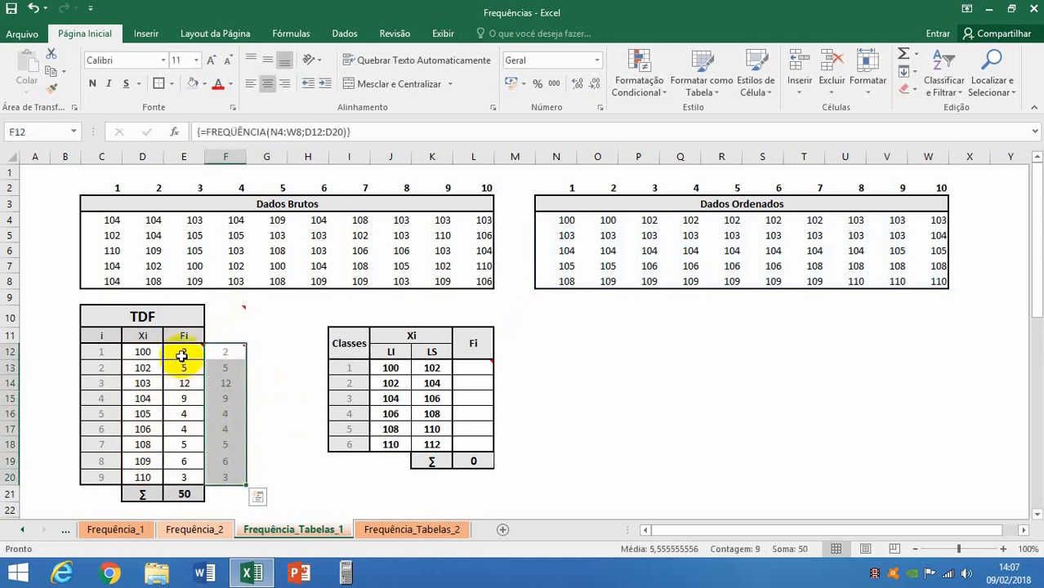
pyautogui.moveTo(184, 355); pyautogui.dragTo(191, 469)
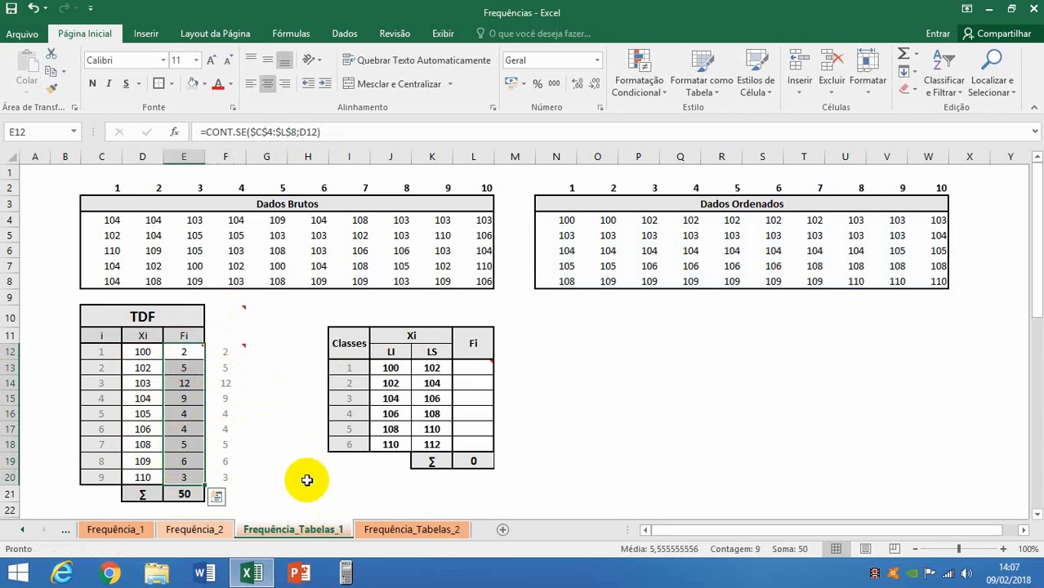
pyautogui.hotkey('ctrl', 'q')
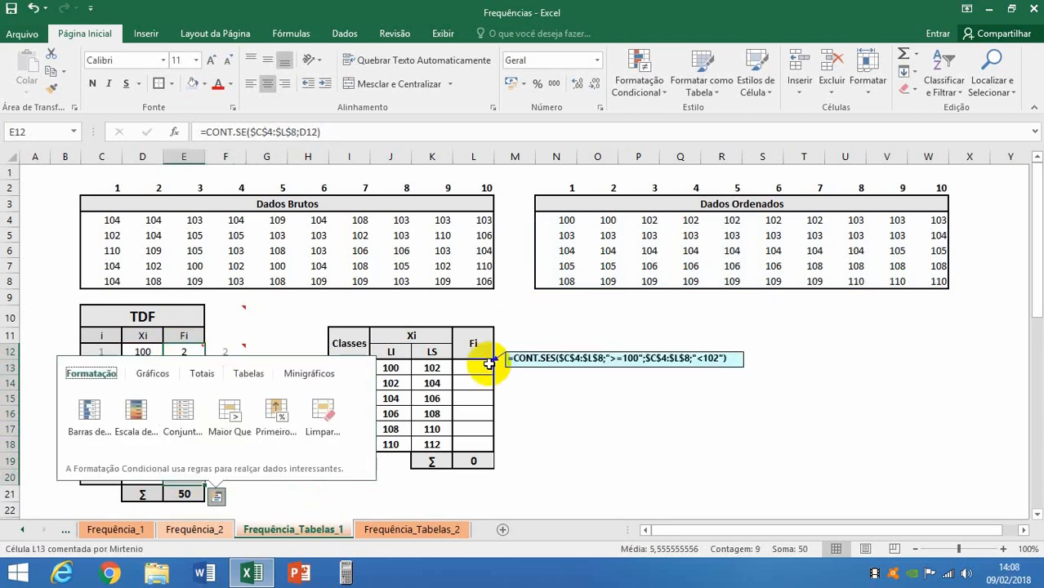
pyautogui.press('Escape')
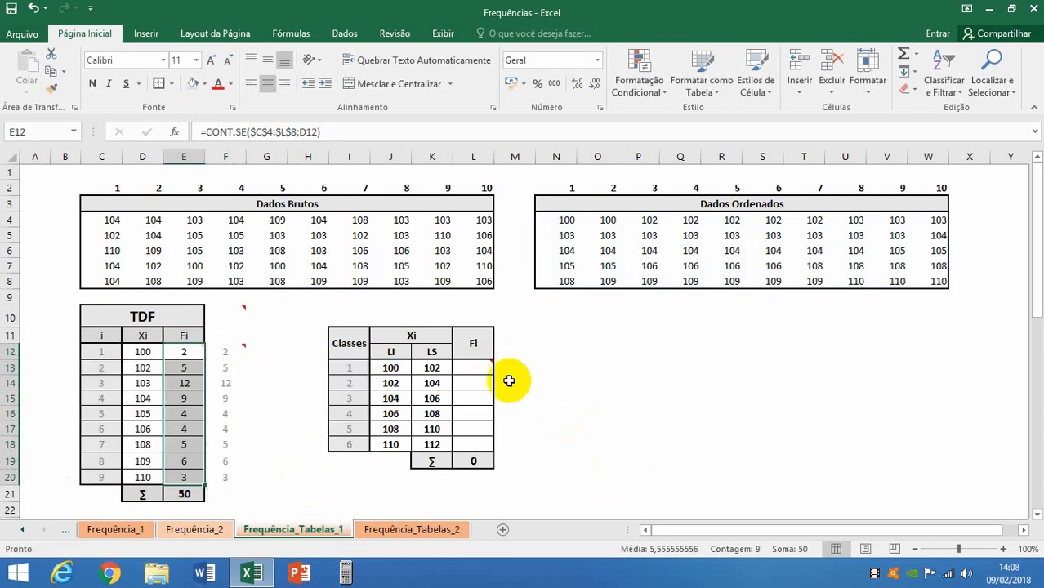
# Examine the LI and LS limits of classes 1 and 2 in the Classes table.
pyautogui.click(515, 366)
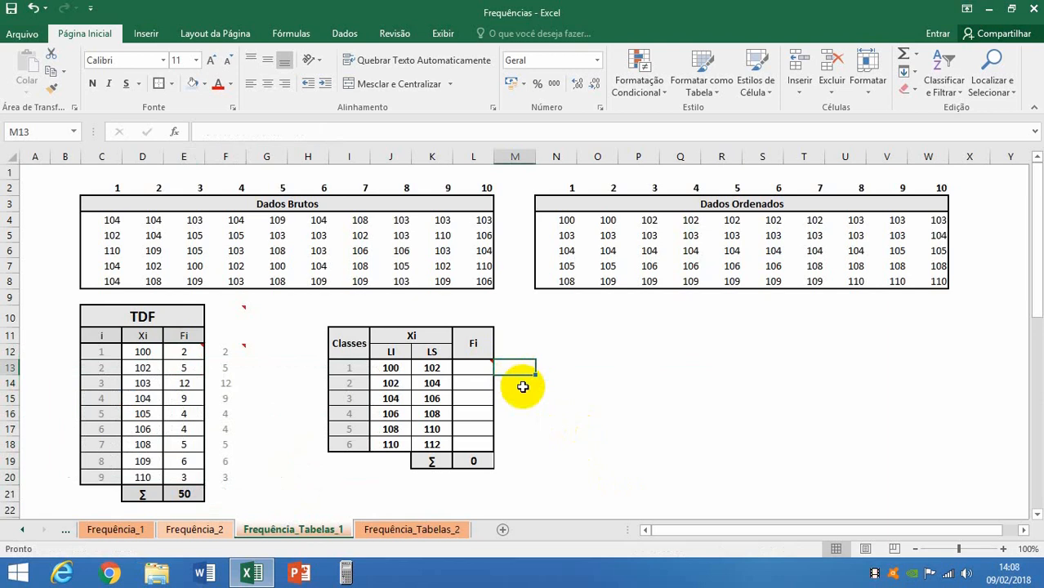
pyautogui.click(391, 367)
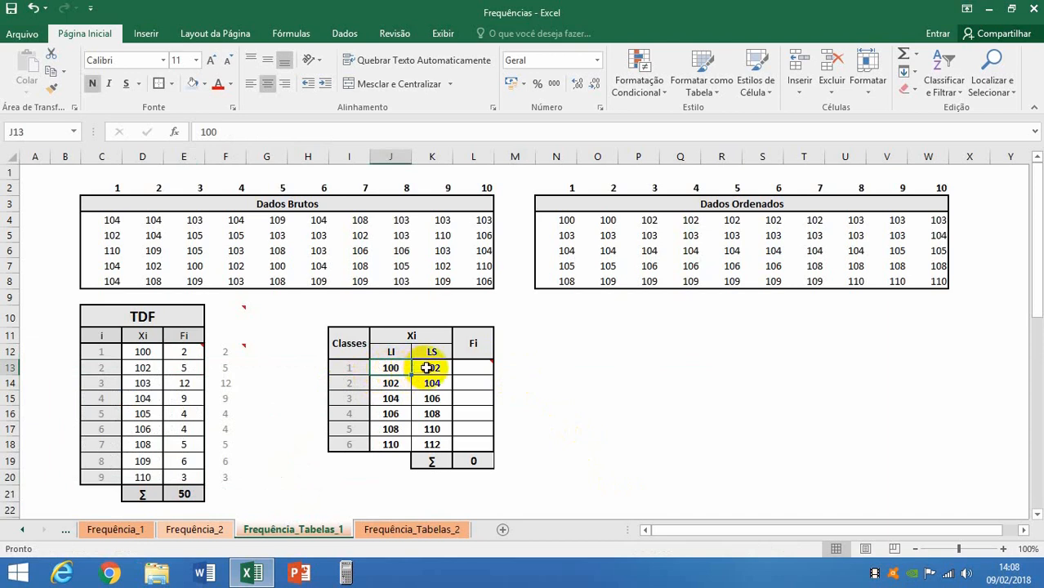
pyautogui.click(429, 367)
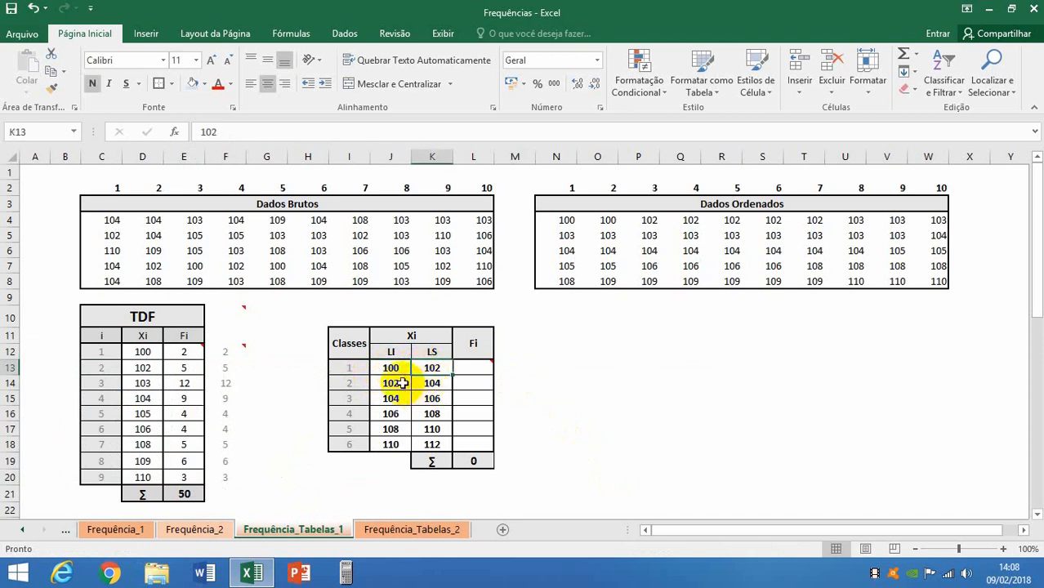
pyautogui.click(399, 384)
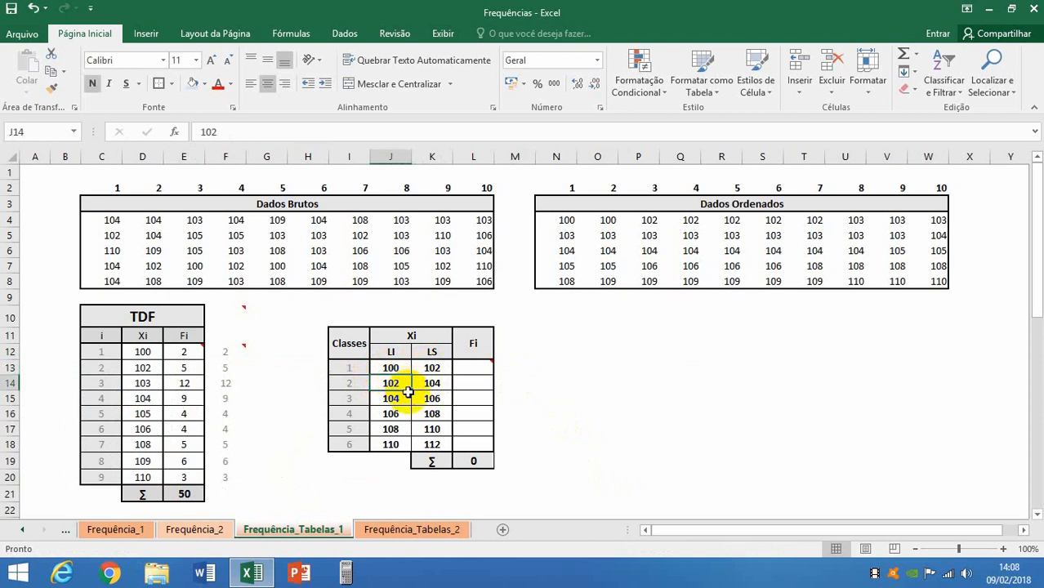
pyautogui.click(432, 386)
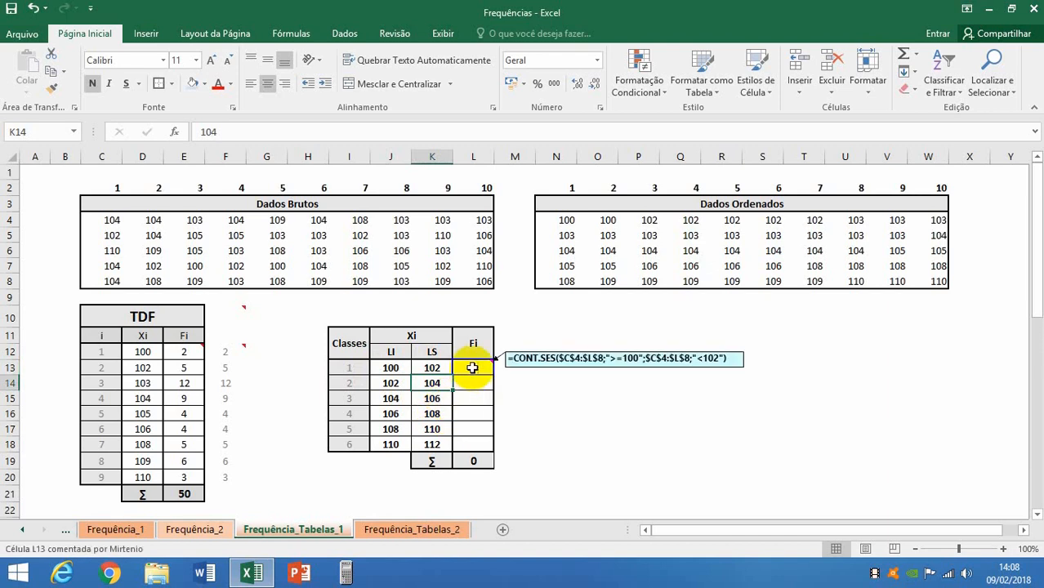
# Start a CONT.SES formula in L13 with the absolute range $C$4:$L$8 as its first criteria range.
pyautogui.moveTo(470, 367)
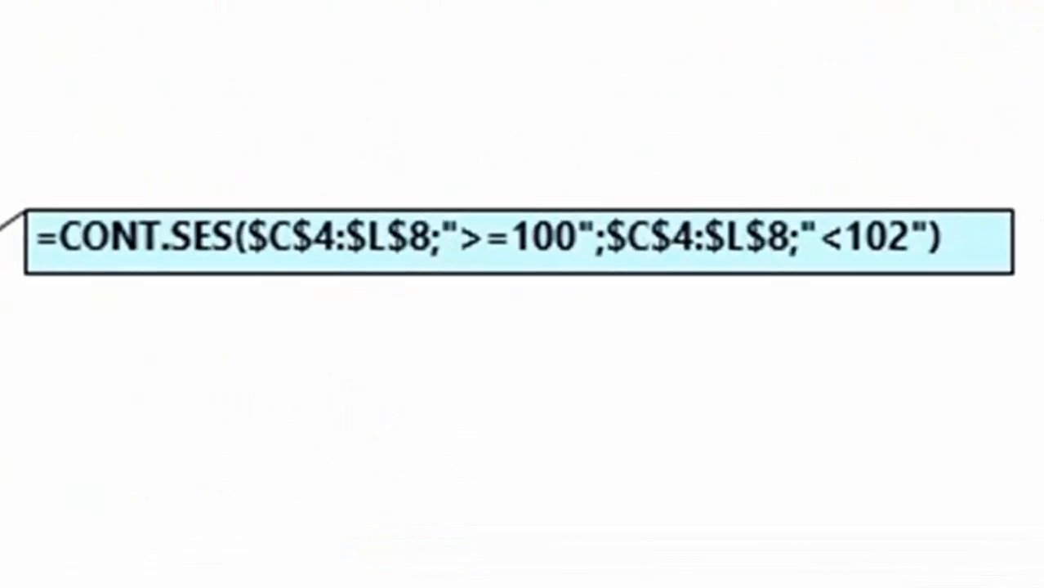
pyautogui.write('=CONT')
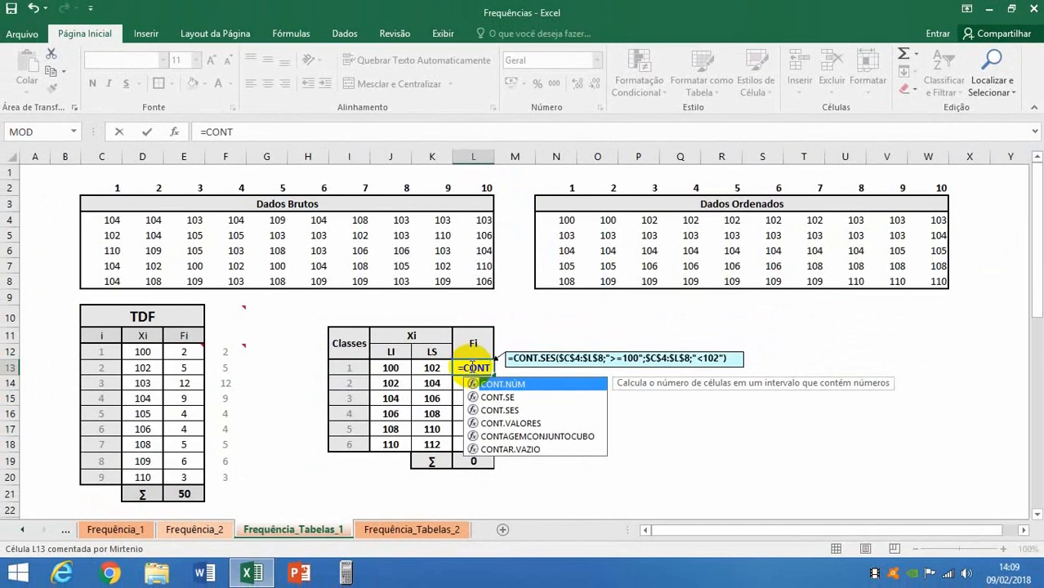
pyautogui.write('.S')
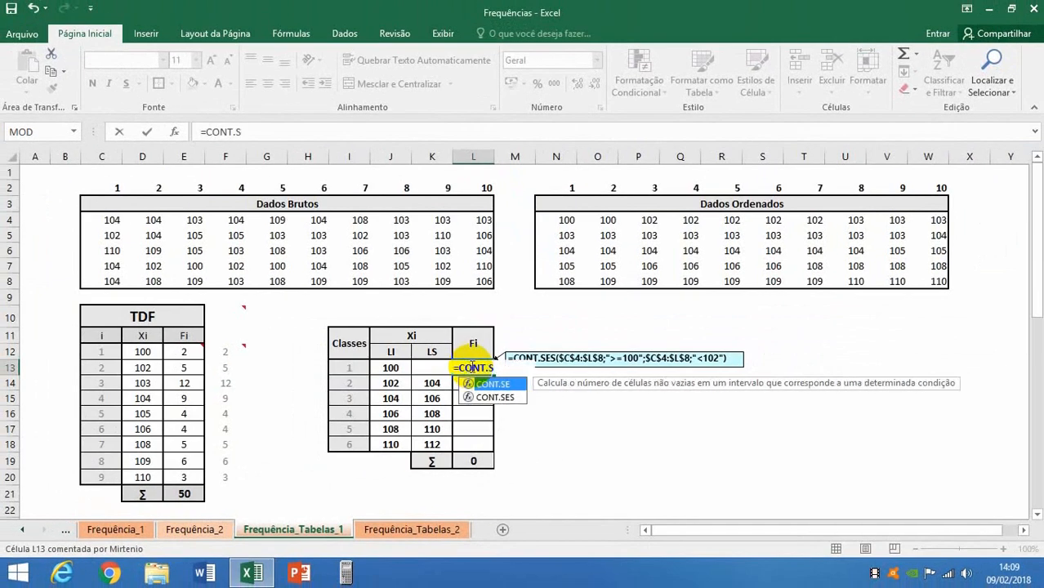
pyautogui.write('ES')
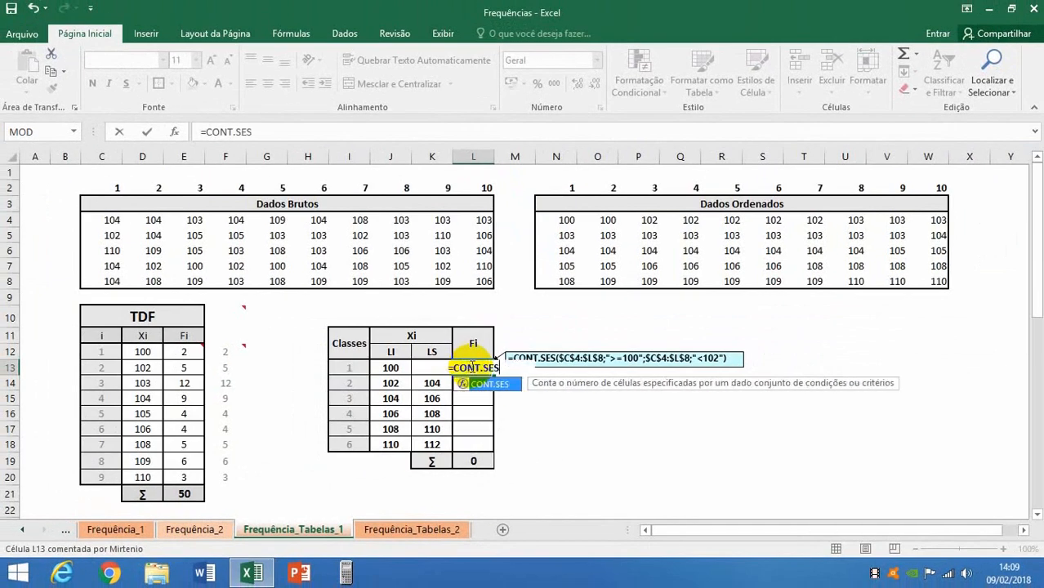
pyautogui.write('(')
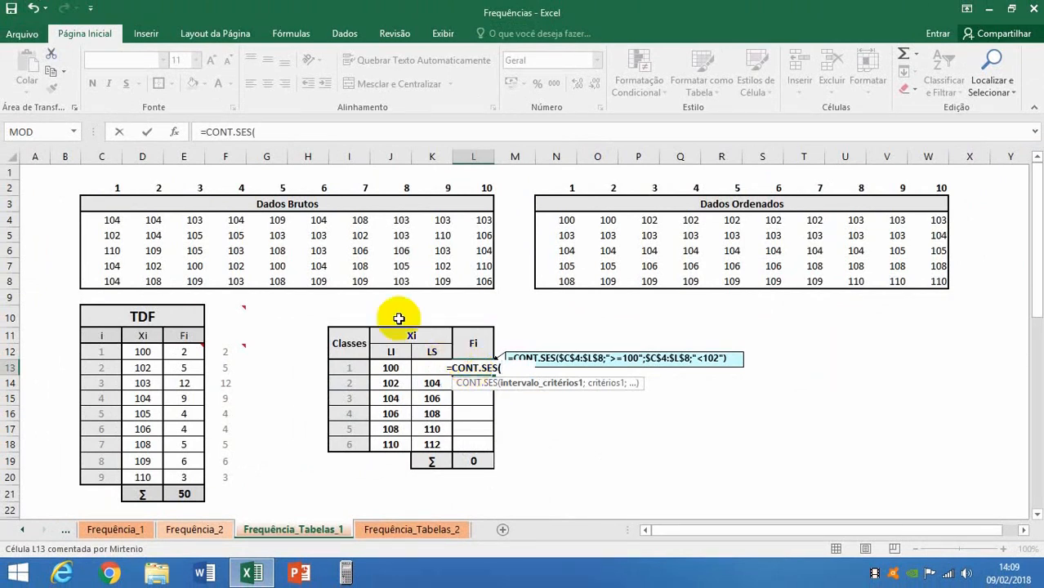
pyautogui.moveTo(115, 220); pyautogui.dragTo(473, 278)
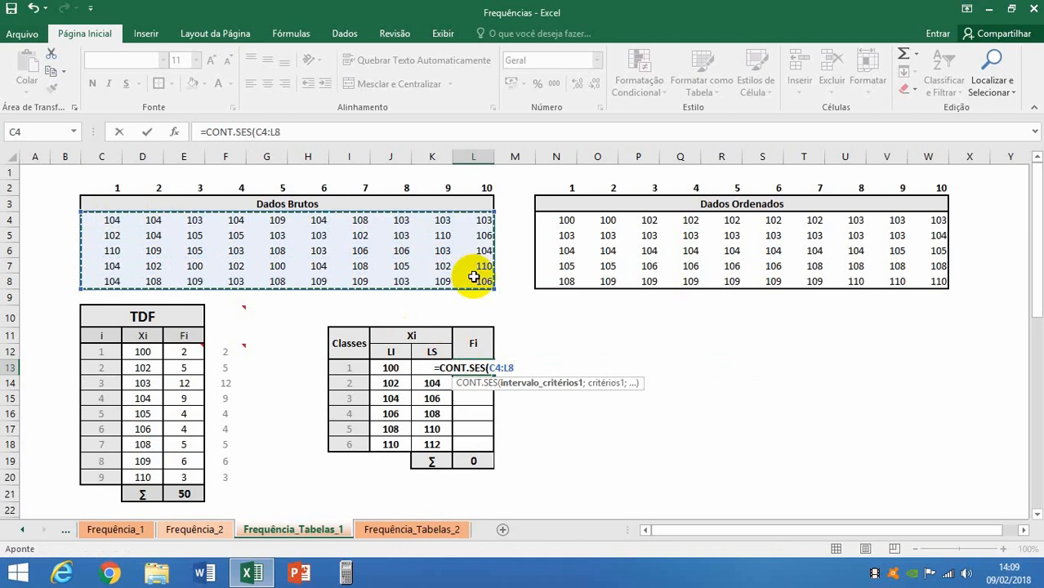
pyautogui.press('F4')
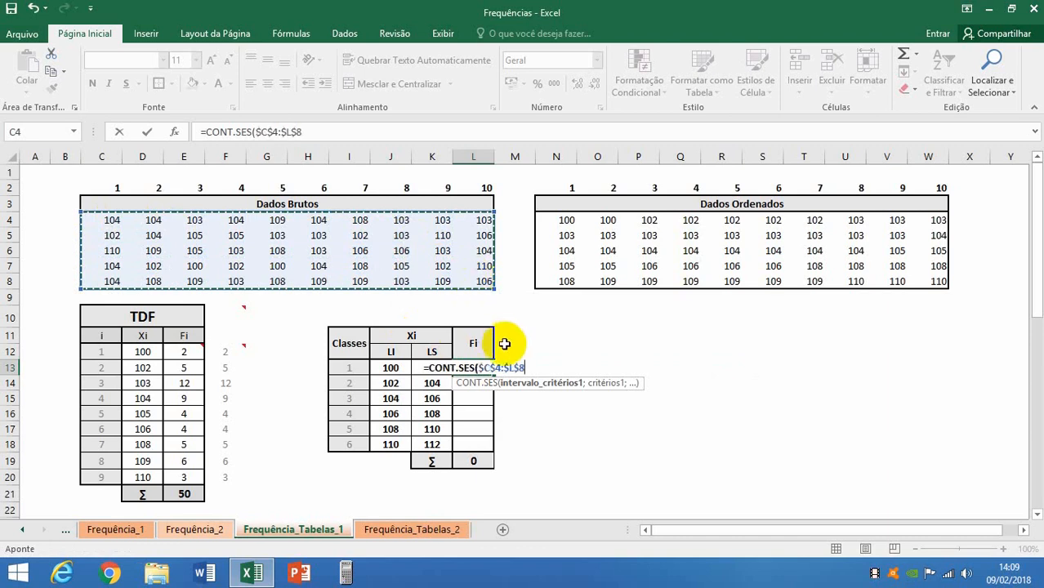
pyautogui.moveTo(487, 370)
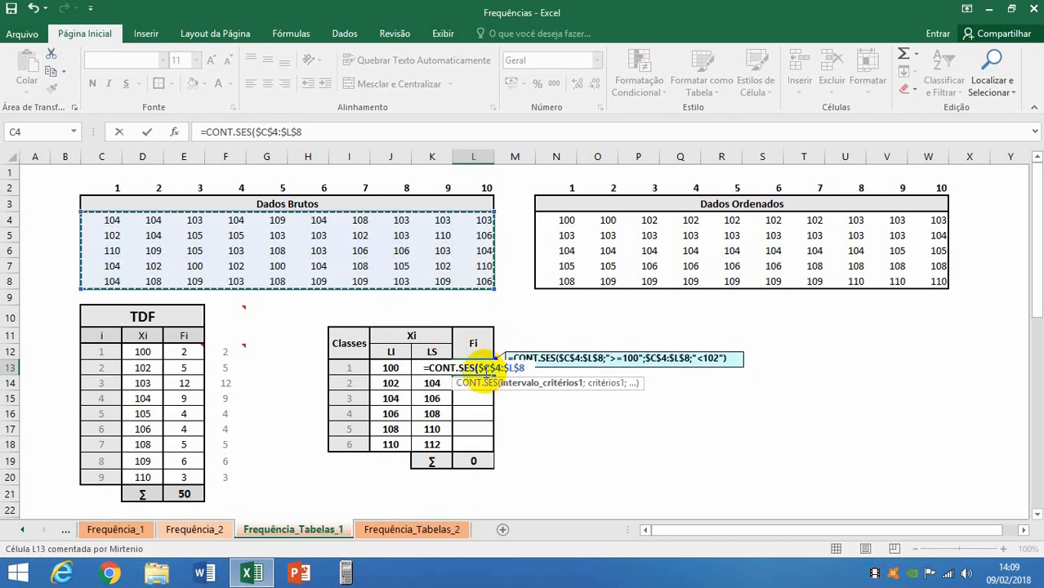
# Add ">=100" as the first criterion of the CONT.SES formula in L13.
pyautogui.write(';')
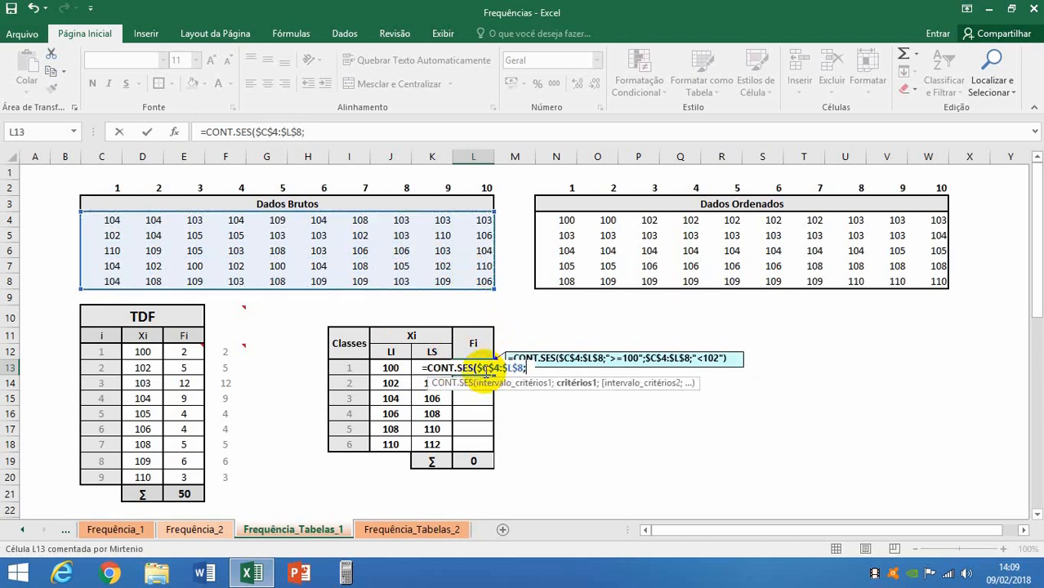
pyautogui.write('"')
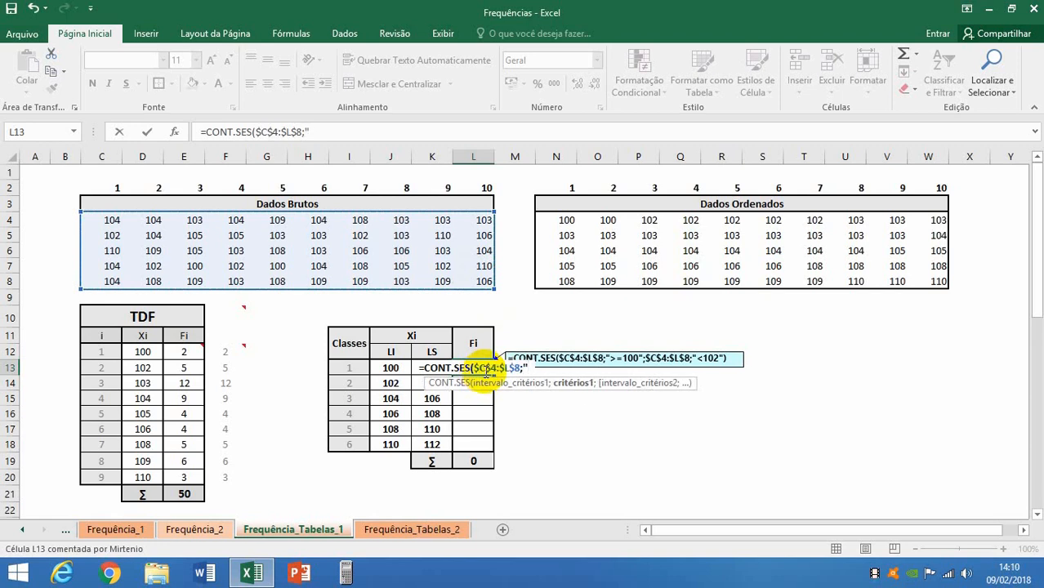
pyautogui.write('>')
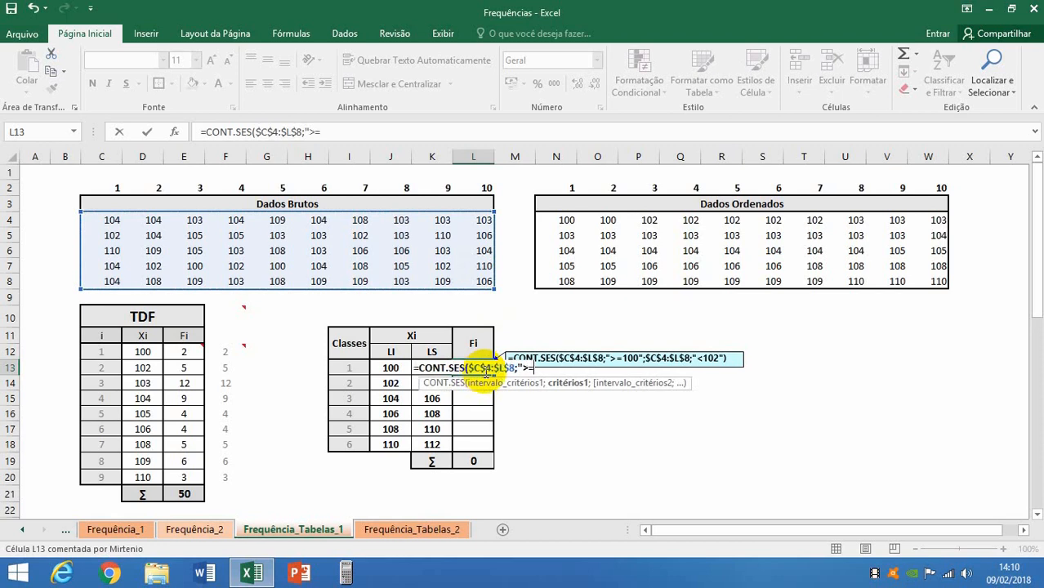
pyautogui.write('=100')
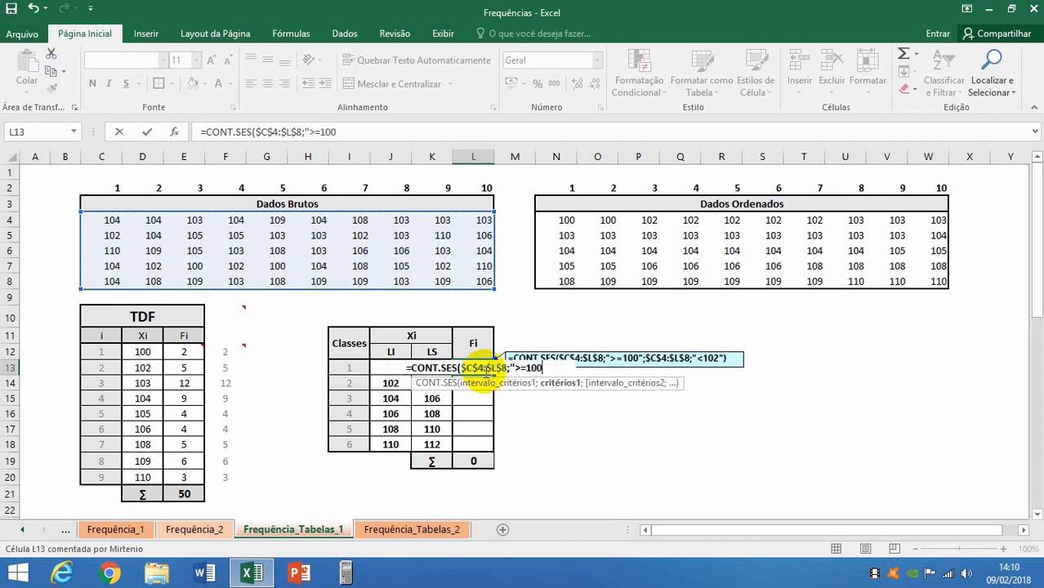
pyautogui.write('"')
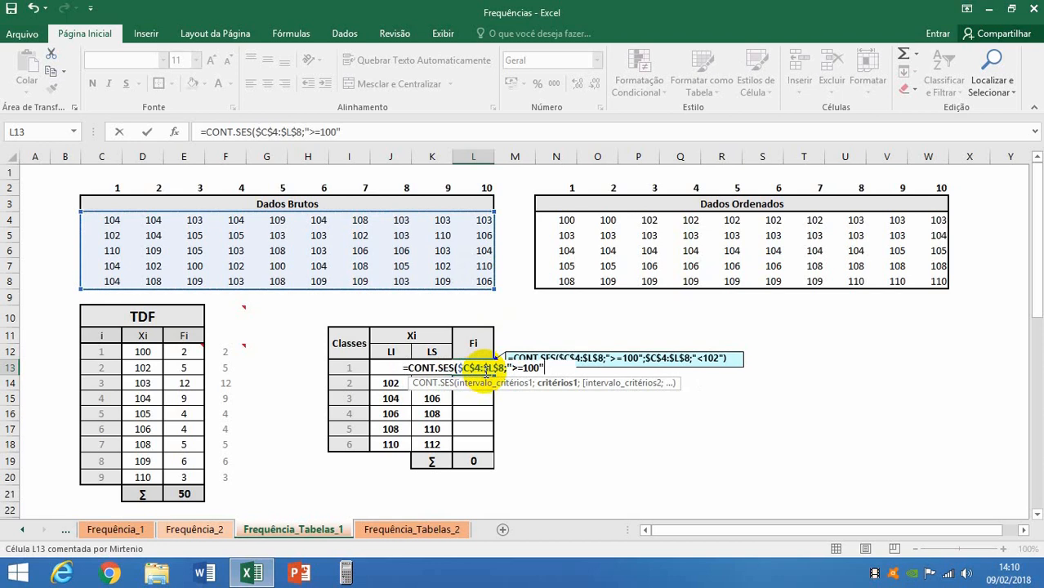
pyautogui.write(';')
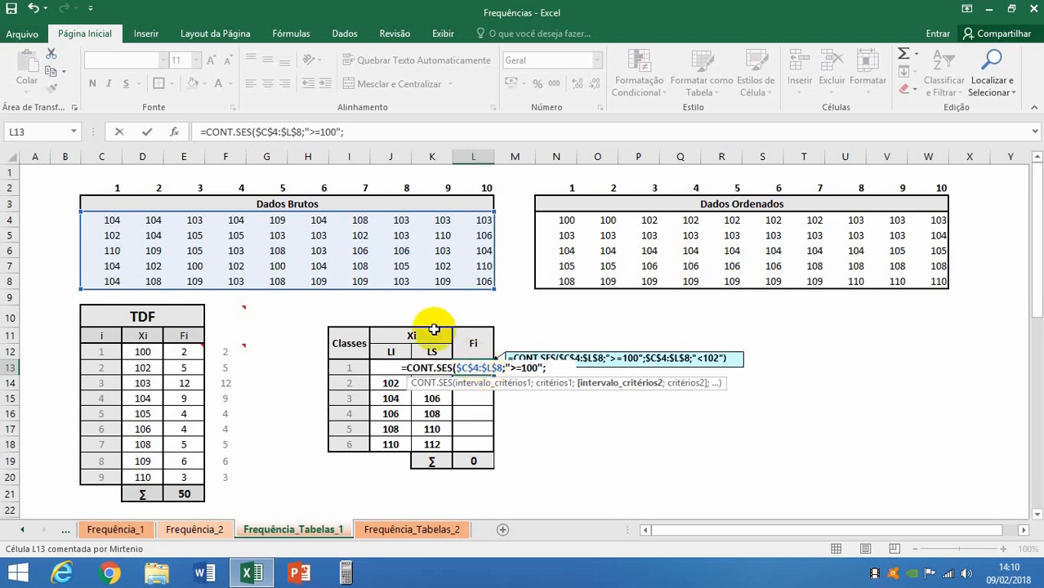
# Complete the L13 formula with second range $C$4:$L$8 and criterion "<102", and fill it down to L18.
pyautogui.click(90, 219)
pyautogui.moveTo(164, 226); pyautogui.dragTo(474, 278)
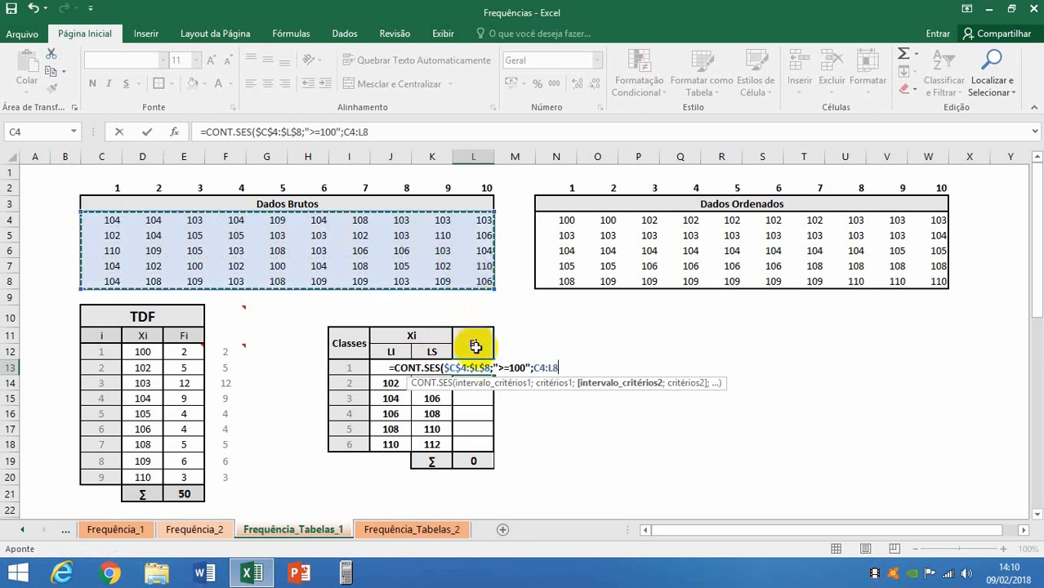
pyautogui.press('F4')
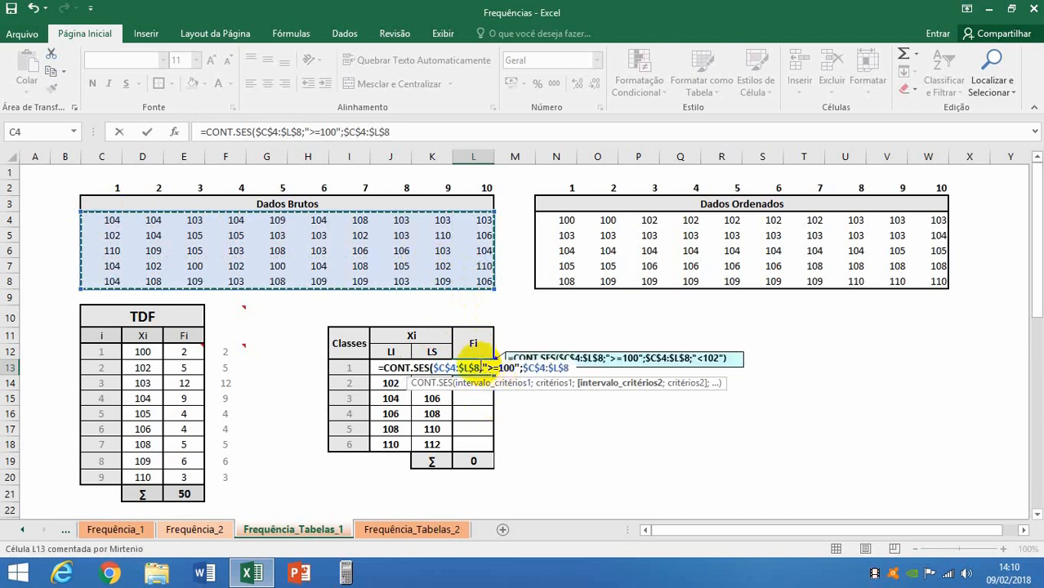
pyautogui.write(';')
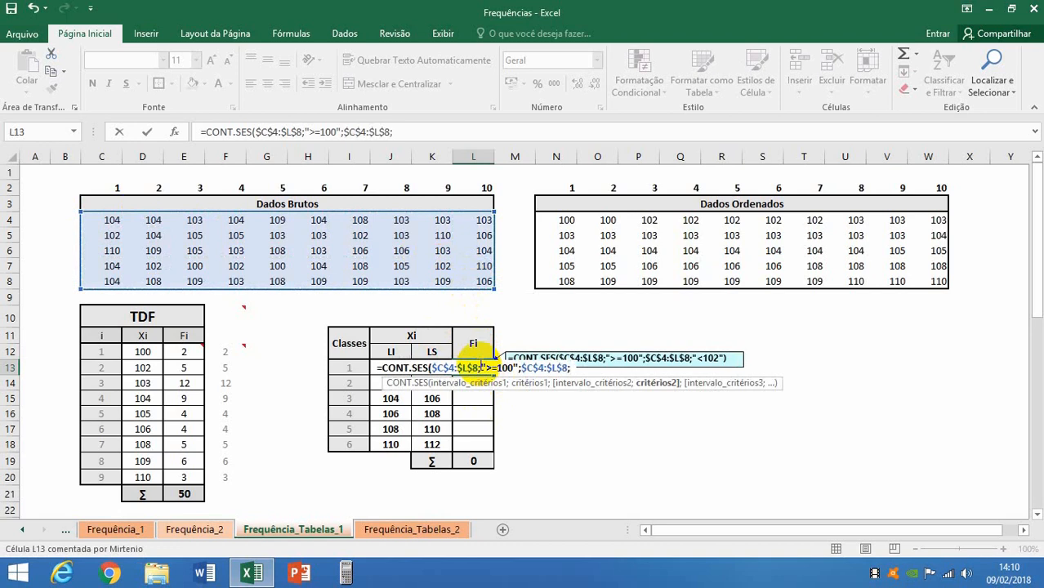
pyautogui.write('"')
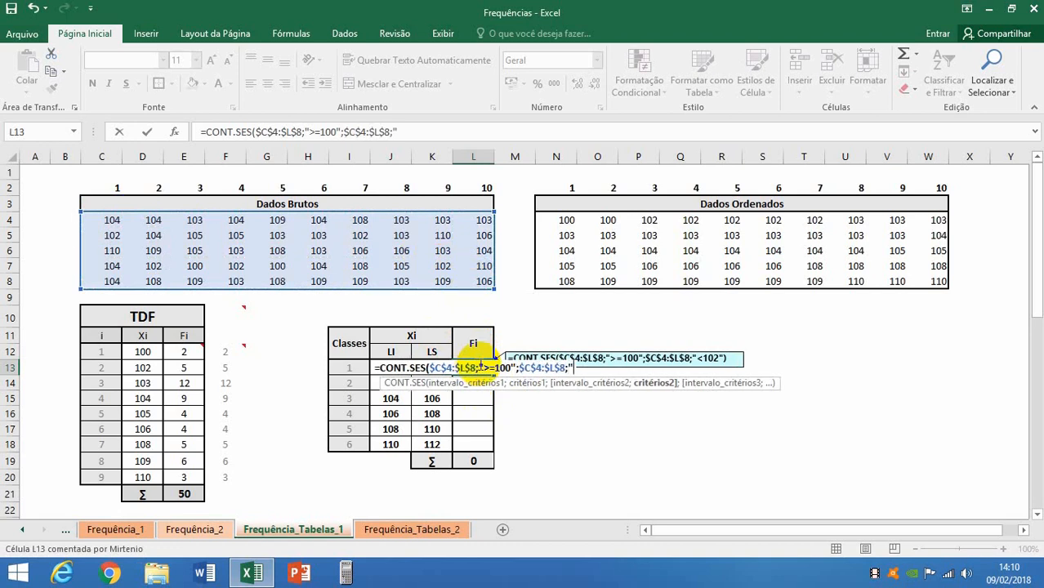
pyautogui.write('<102')
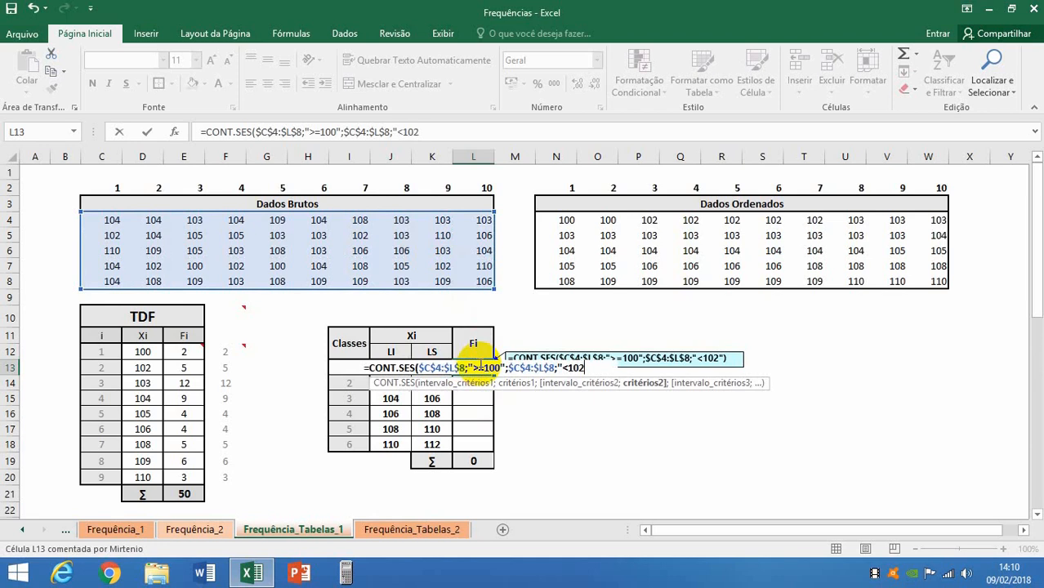
pyautogui.write('")')
pyautogui.click(475, 369)
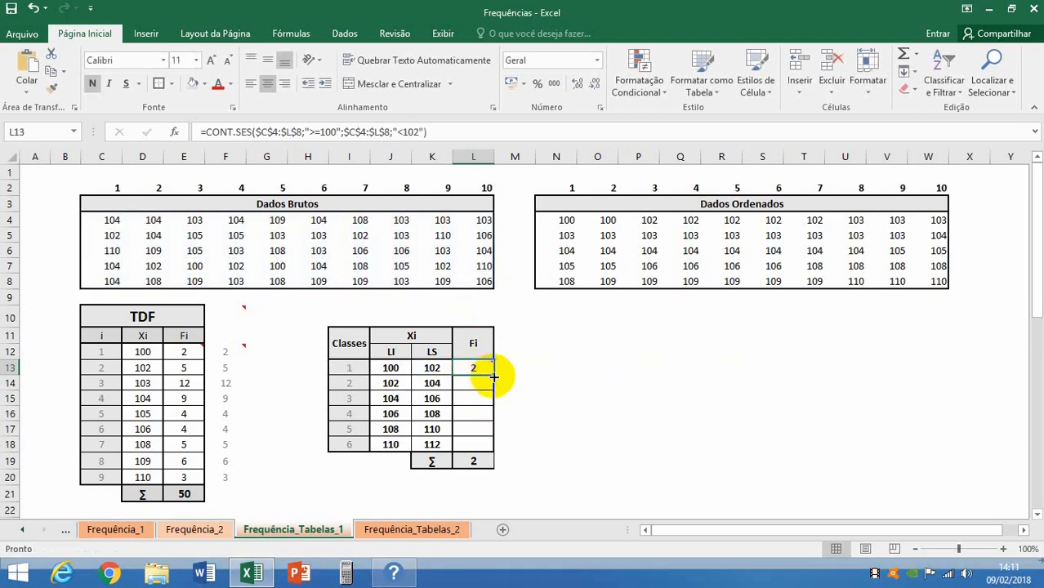
pyautogui.moveTo(494, 375); pyautogui.dragTo(495, 448)
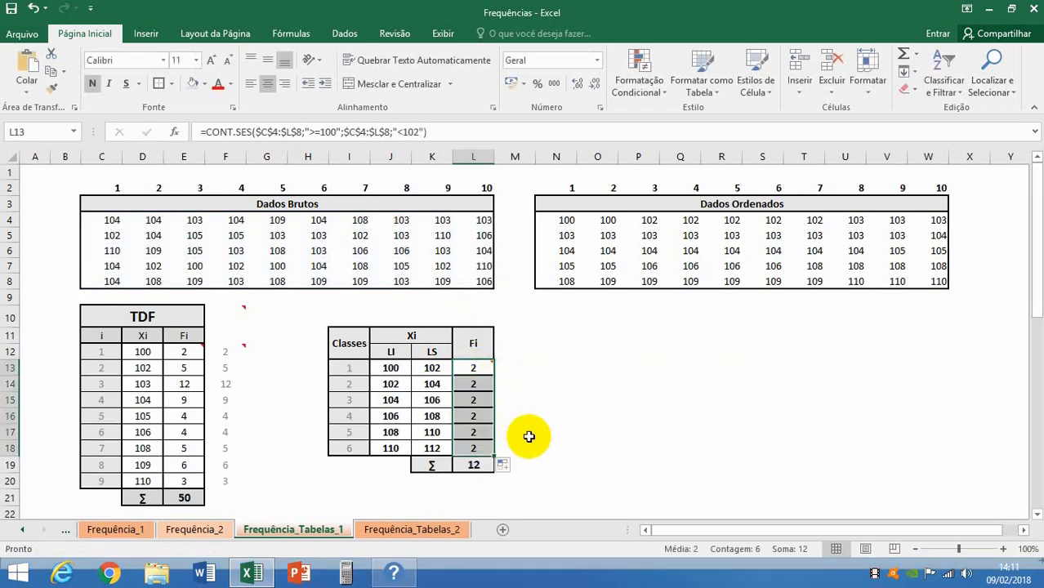
# Check the SOMA total in L19 and compare the CONT.SES formulas in L13 and L14.
pyautogui.click(482, 463)
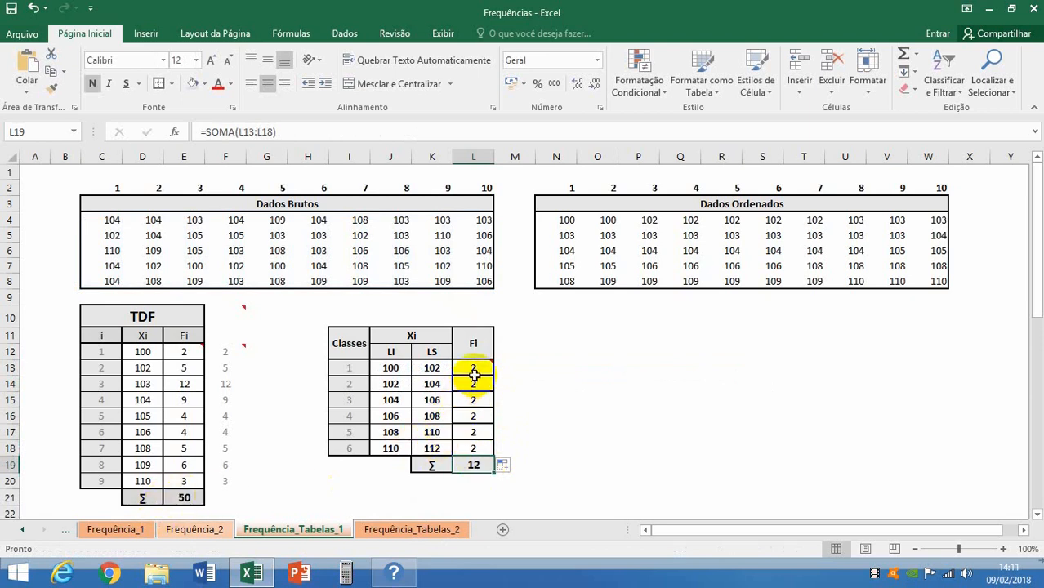
pyautogui.moveTo(472, 369); pyautogui.dragTo(473, 464)
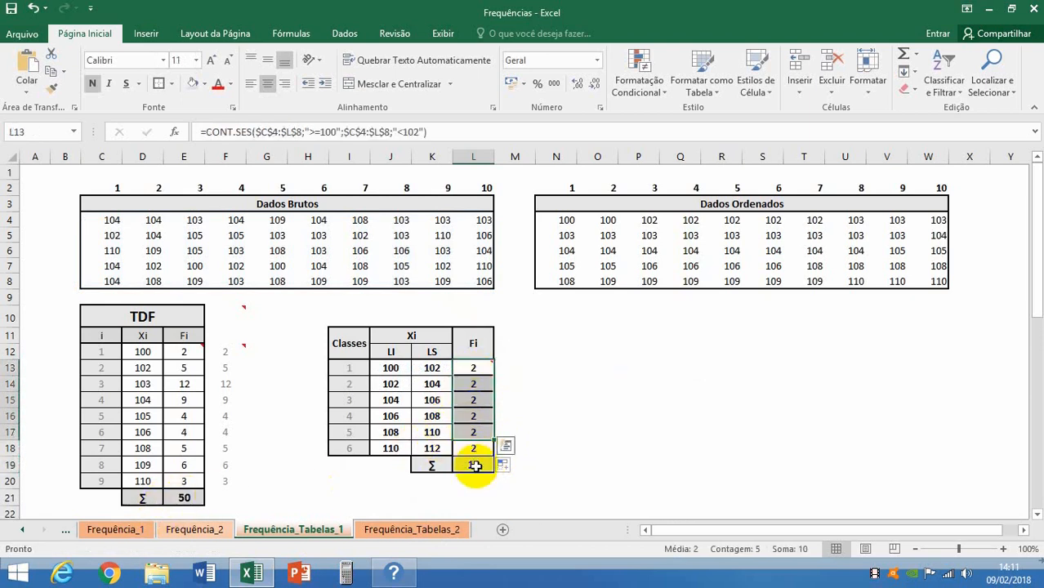
pyautogui.click(473, 464)
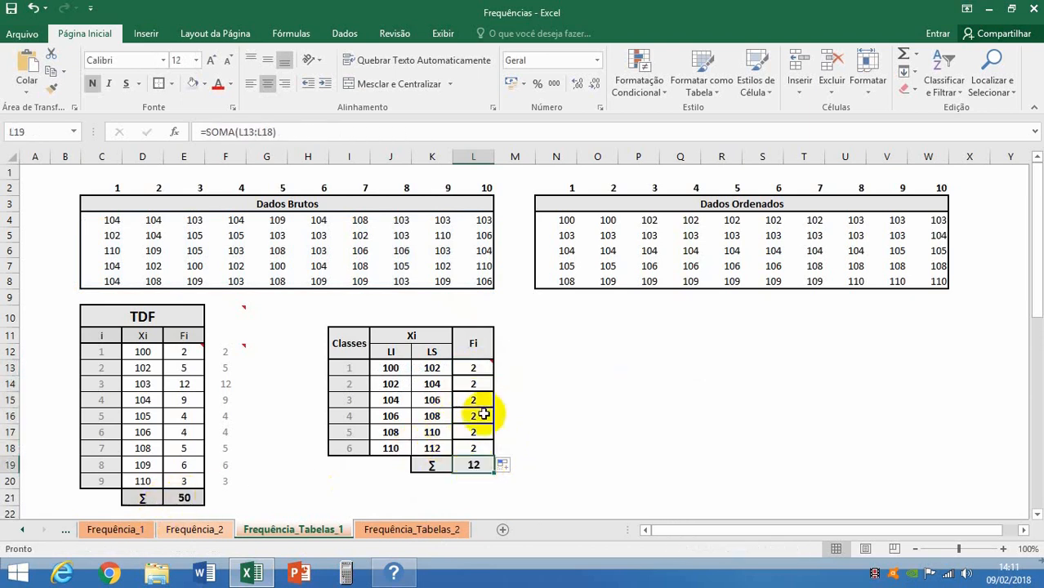
pyautogui.click(475, 369)
pyautogui.click(479, 381)
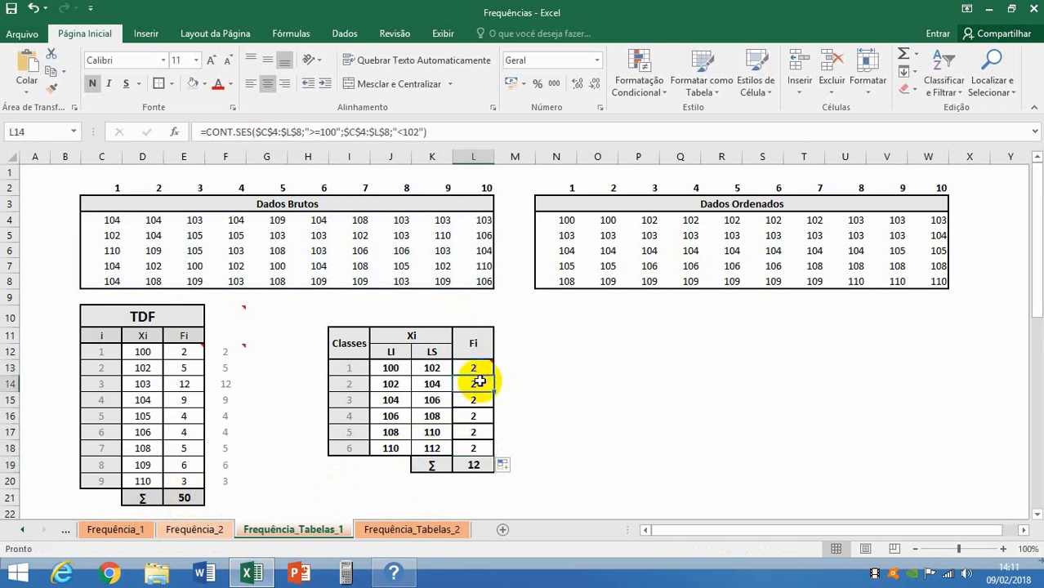
pyautogui.click(479, 368)
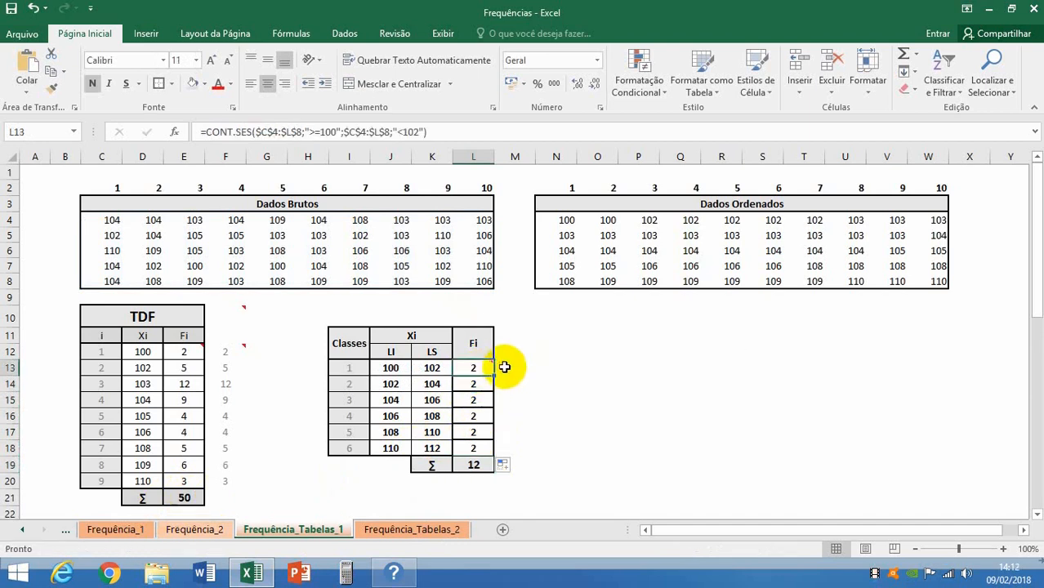
pyautogui.click(331, 132)
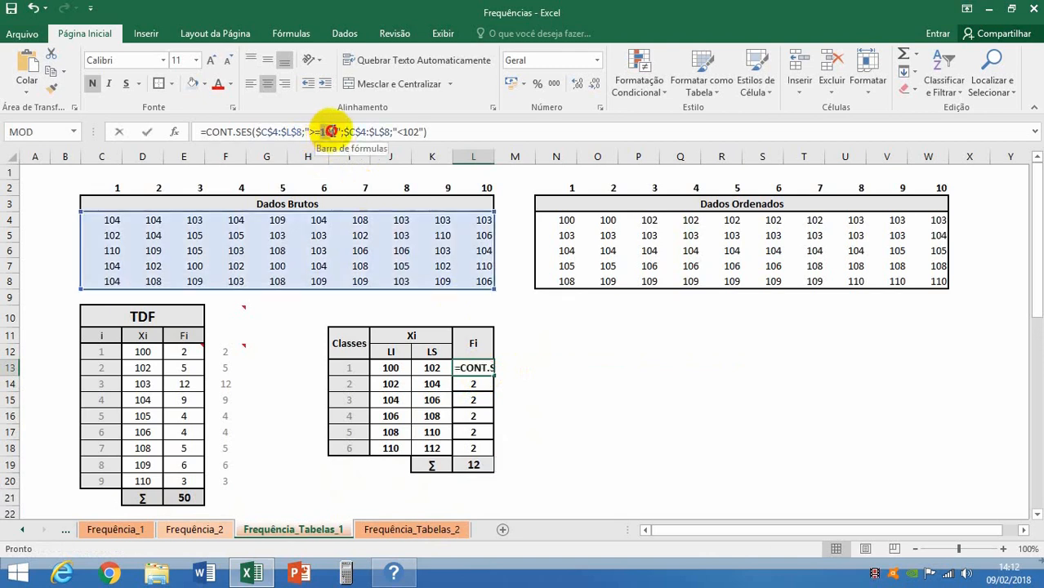
pyautogui.click(414, 132)
pyautogui.click(477, 383)
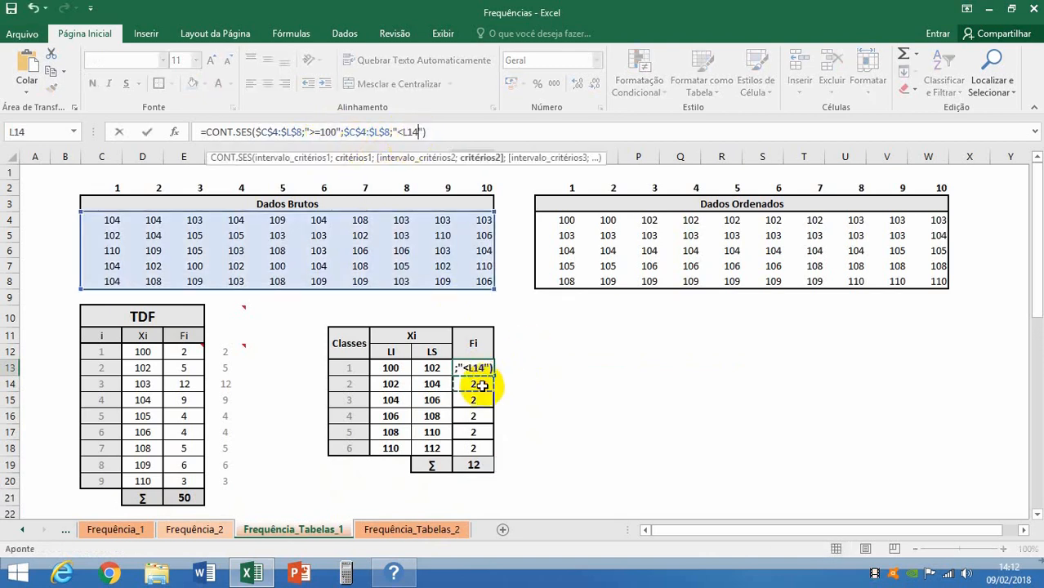
pyautogui.press('Escape')
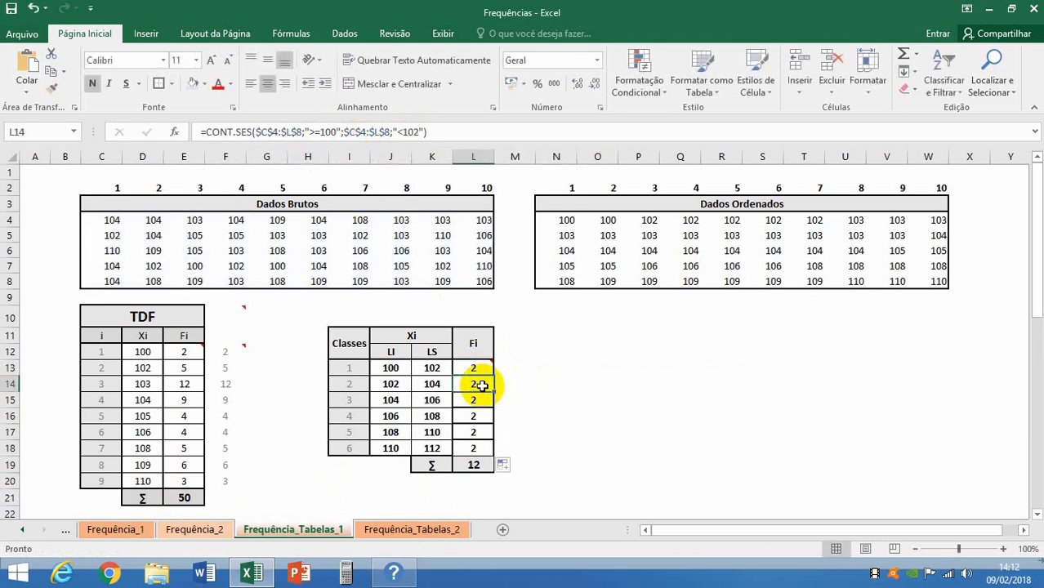
# Change the criteria of the CONT.SES formula in L14 to ">=102" and "<104".
pyautogui.click(332, 131)
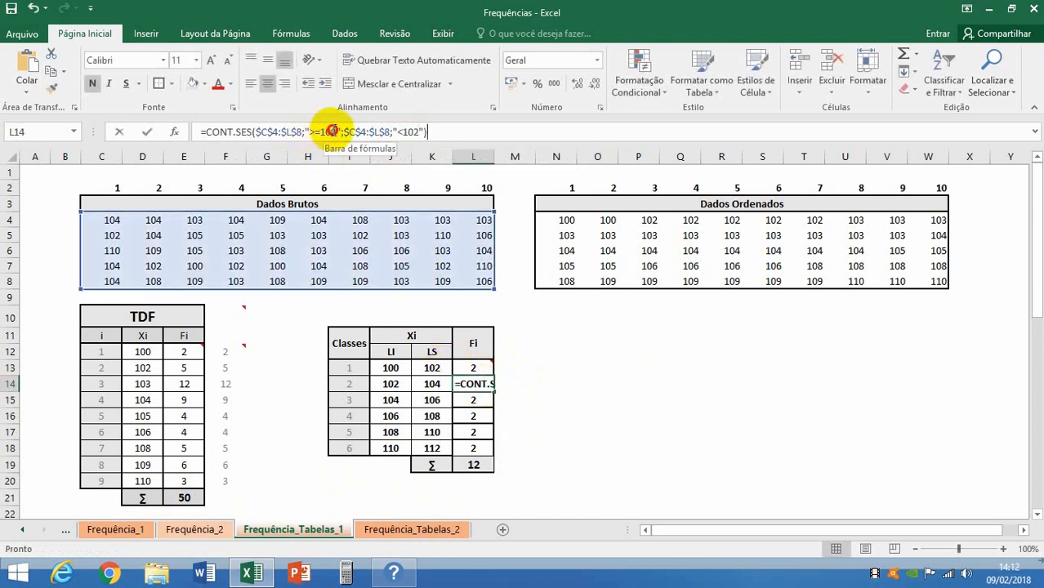
pyautogui.click(332, 132)
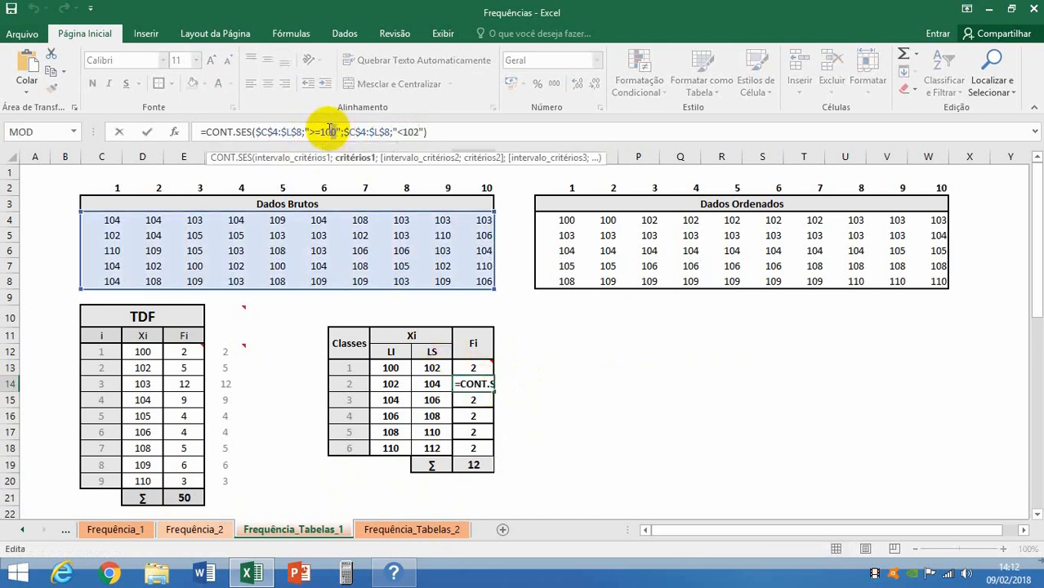
pyautogui.press('BackSpace')
pyautogui.write('2')
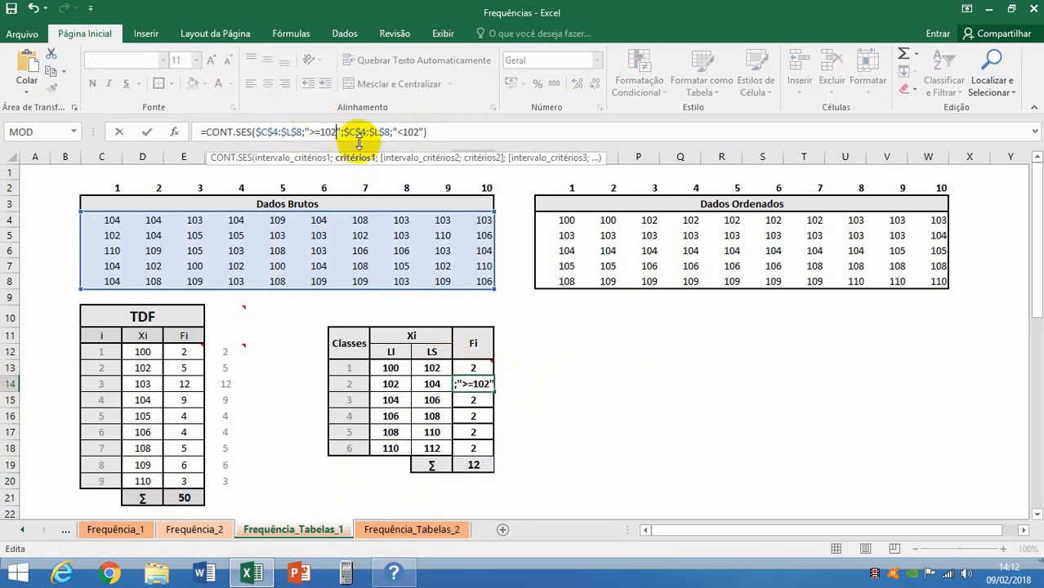
pyautogui.click(416, 131)
pyautogui.press('BackSpace')
pyautogui.write('4')
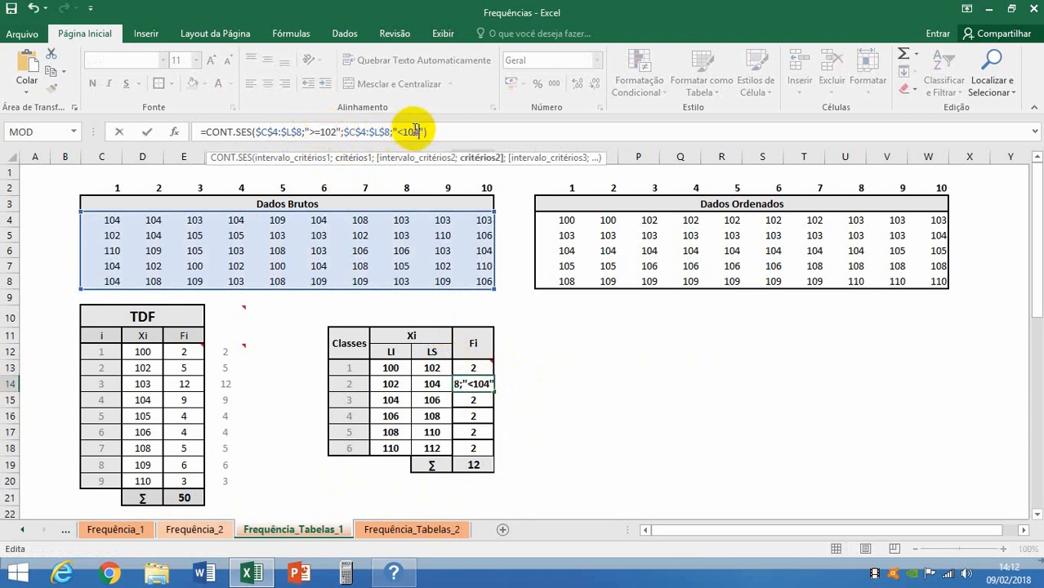
pyautogui.press('Return')
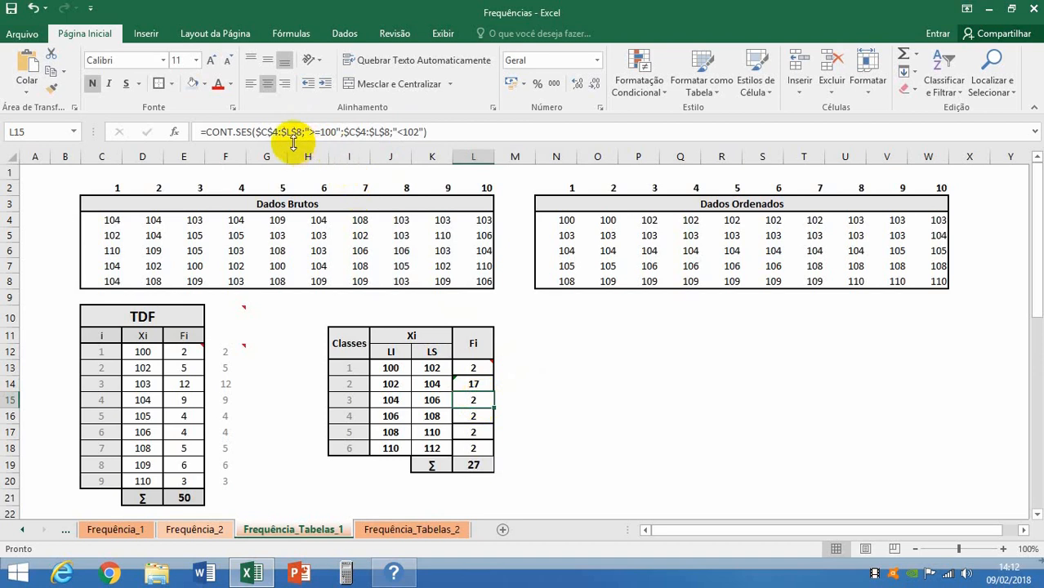
# Change the criteria of the CONT.SES formula in L15 to ">=104" and "<106".
pyautogui.click(333, 131)
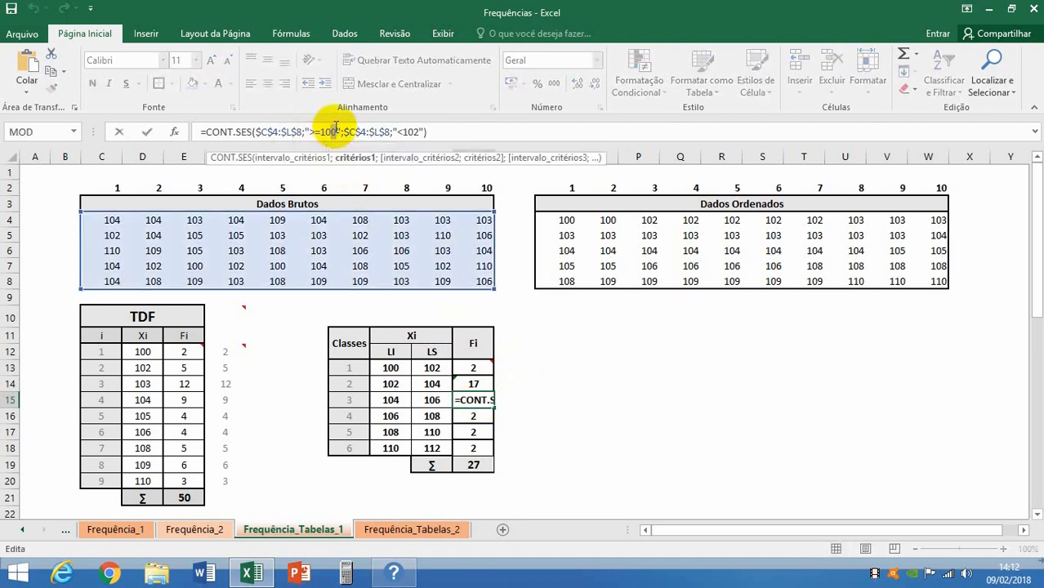
pyautogui.write('4')
pyautogui.moveTo(413, 132); pyautogui.dragTo(418, 131)
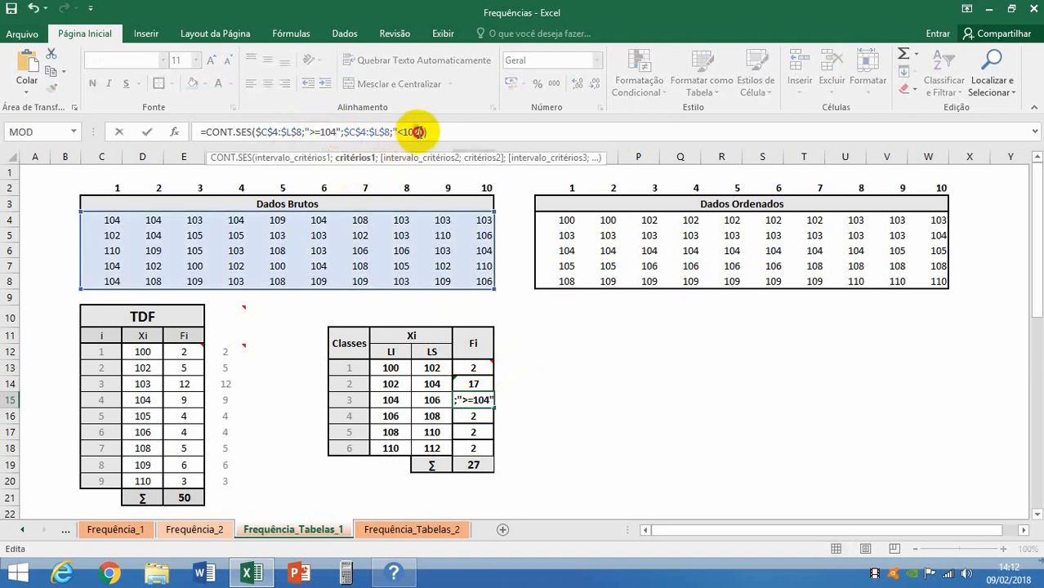
pyautogui.write('6')
pyautogui.press('Return')
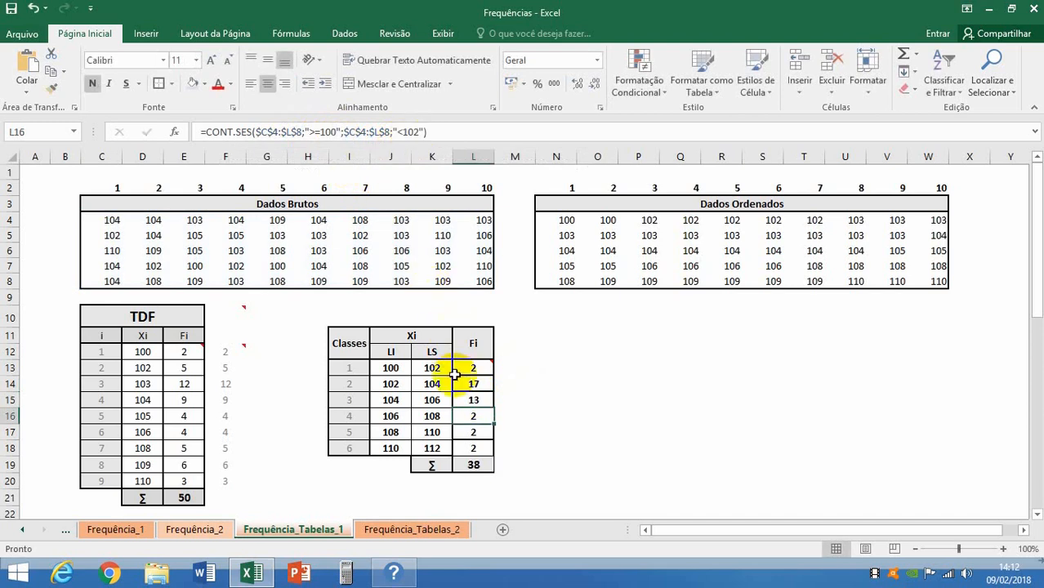
# Change the criteria of the CONT.SES formula in L16 to ">=106" and "<108".
pyautogui.click(334, 131)
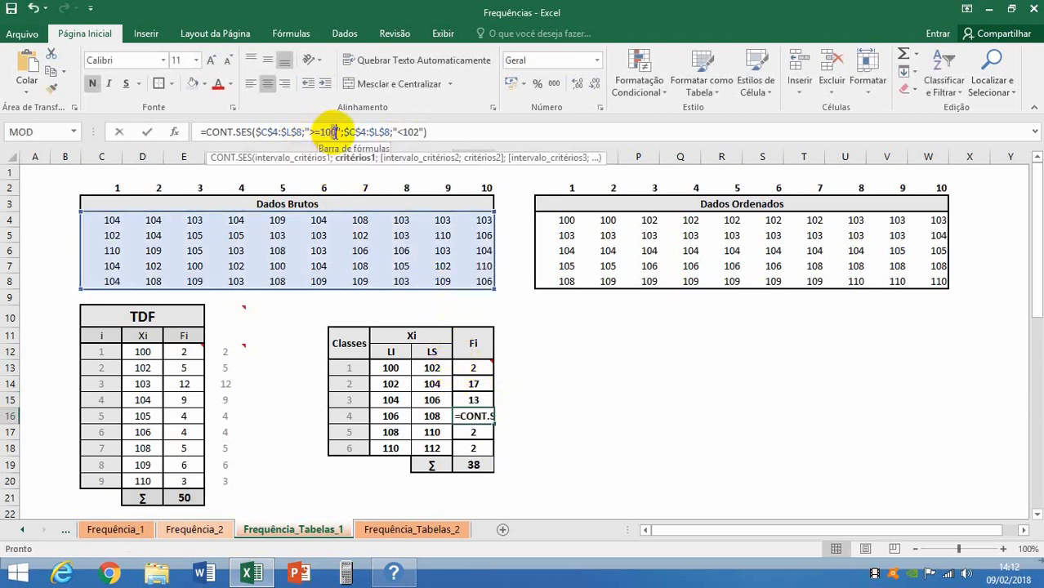
pyautogui.press('Delete')
pyautogui.write('6')
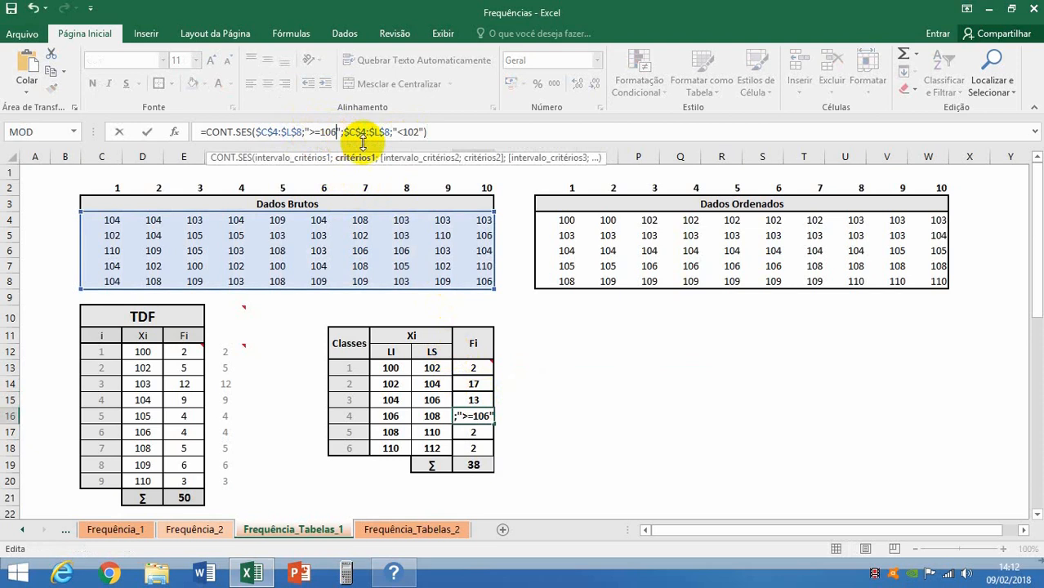
pyautogui.click(416, 131)
pyautogui.press('Delete')
pyautogui.write('8')
pyautogui.press('Return')
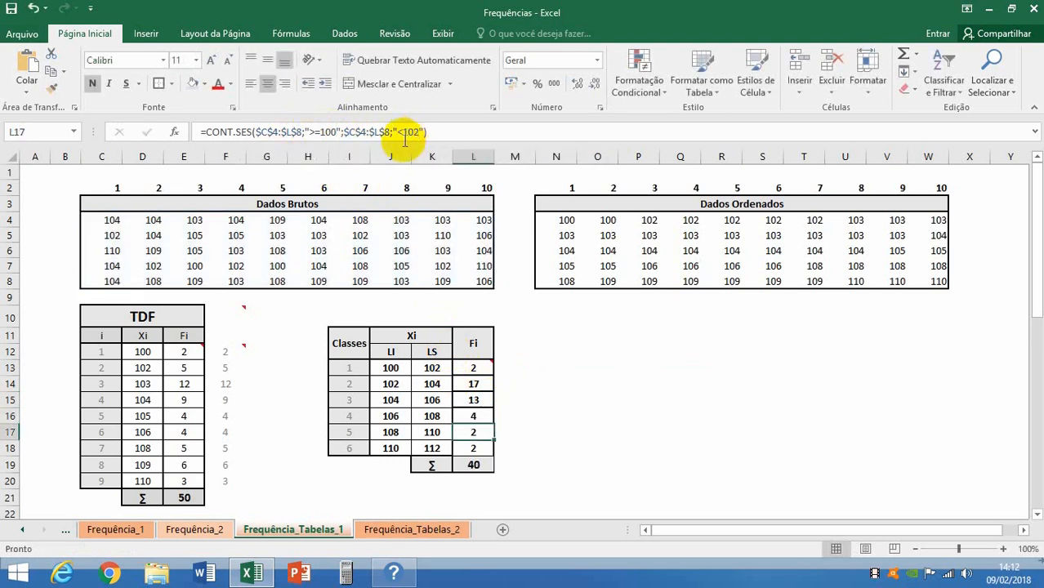
# Change the criteria of the CONT.SES formula in L17 to ">=108" and "<110".
pyautogui.click(333, 131)
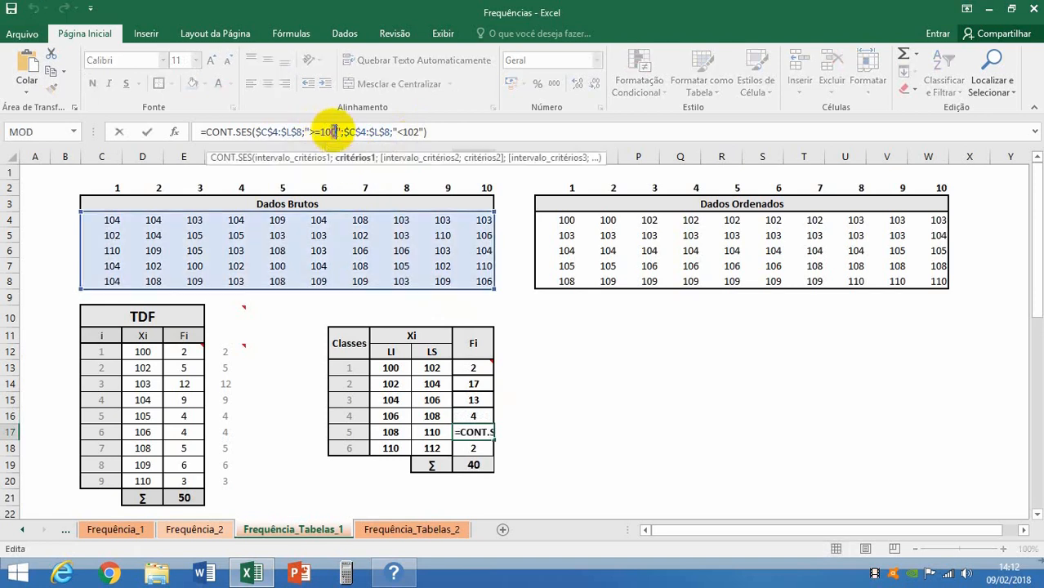
pyautogui.press('Delete')
pyautogui.write('8')
pyautogui.click(413, 132)
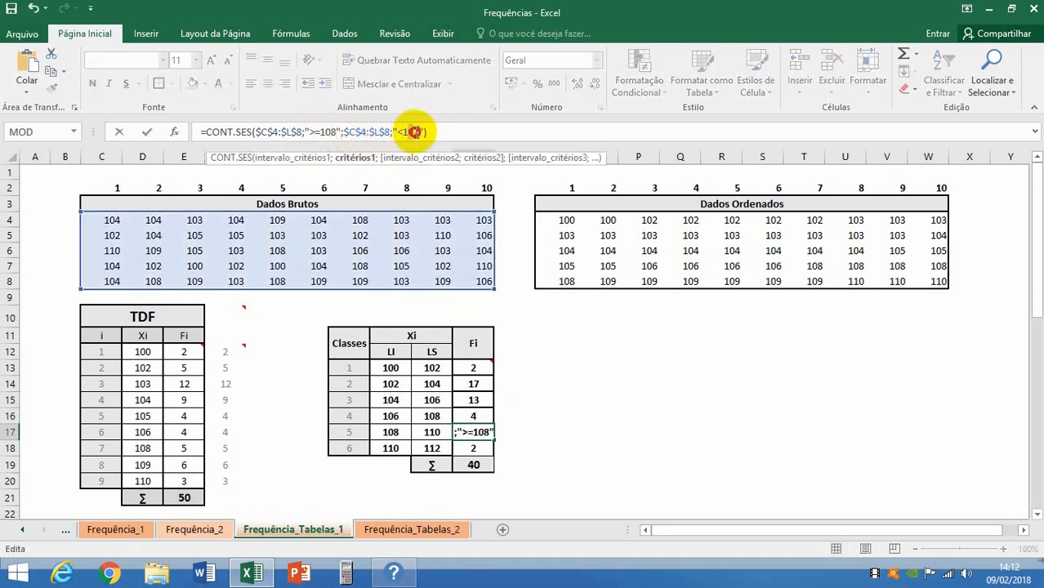
pyautogui.write('10')
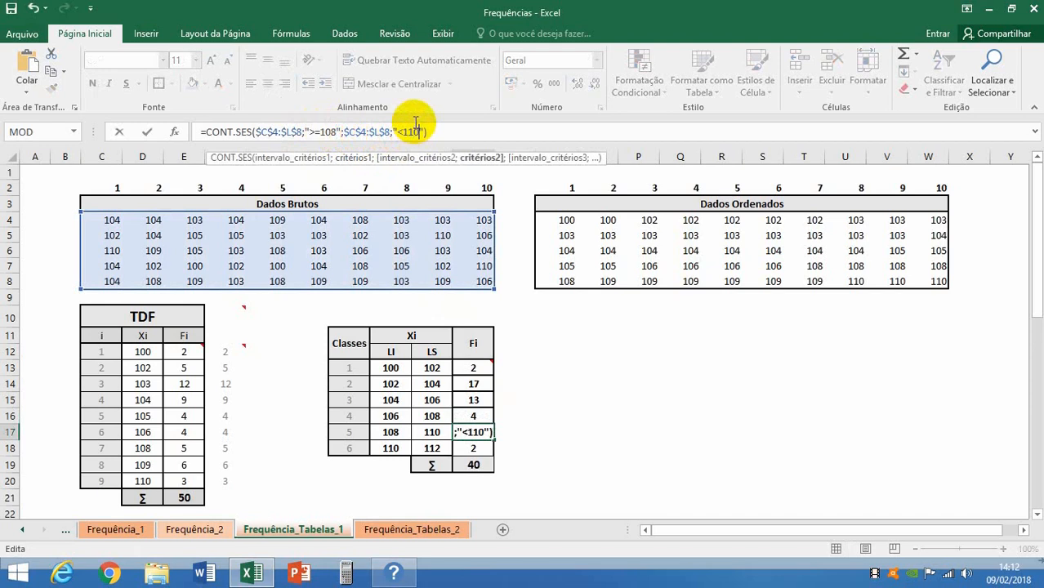
pyautogui.press('Return')
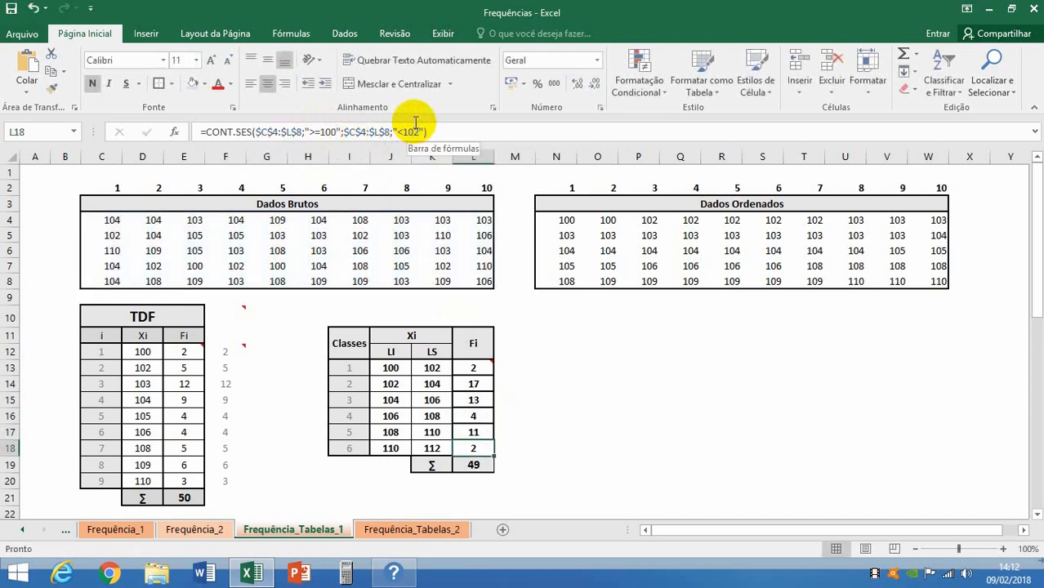
# Change the criteria of the CONT.SES formula in L18 to ">=110" and "<112".
pyautogui.click(326, 132)
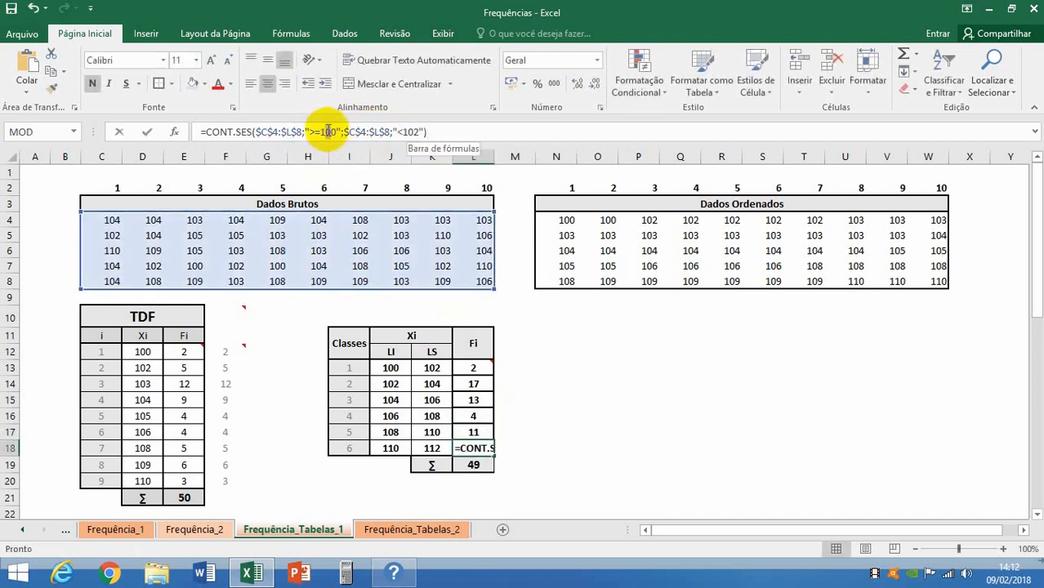
pyautogui.press('BackSpace')
pyautogui.write('1')
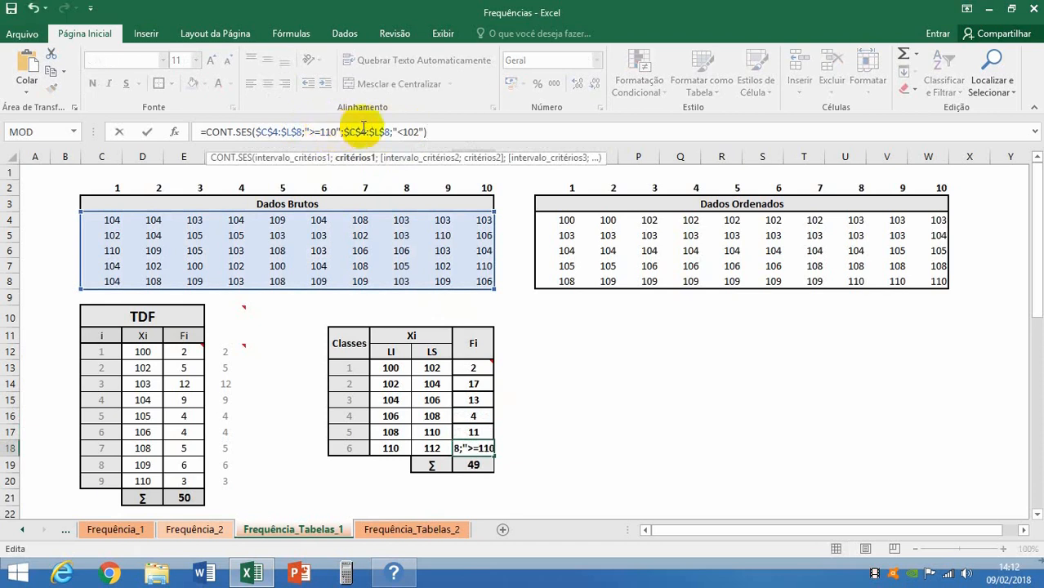
pyautogui.click(409, 133)
pyautogui.press('BackSpace')
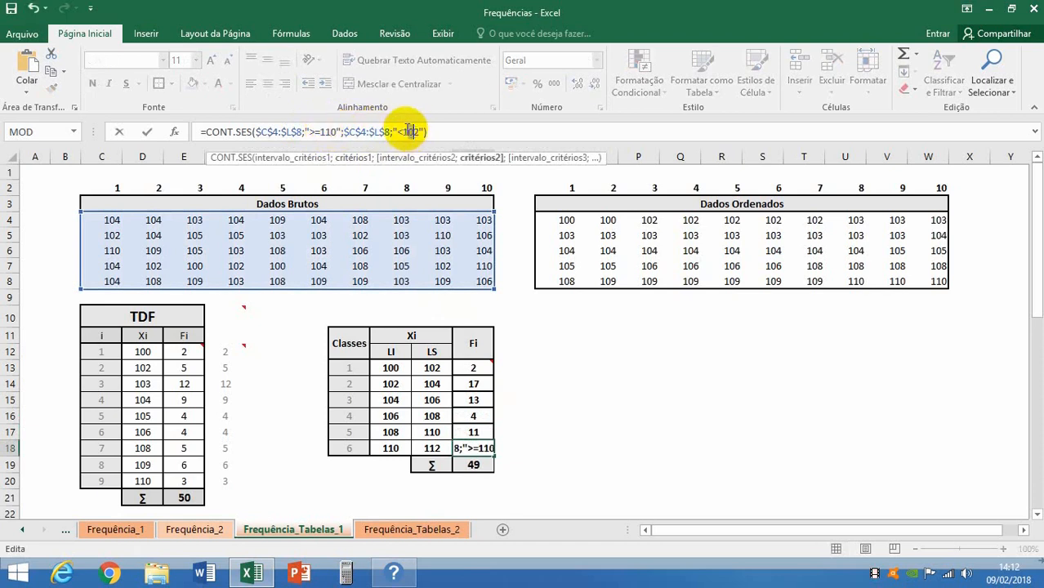
pyautogui.write('1')
pyautogui.press('Return')
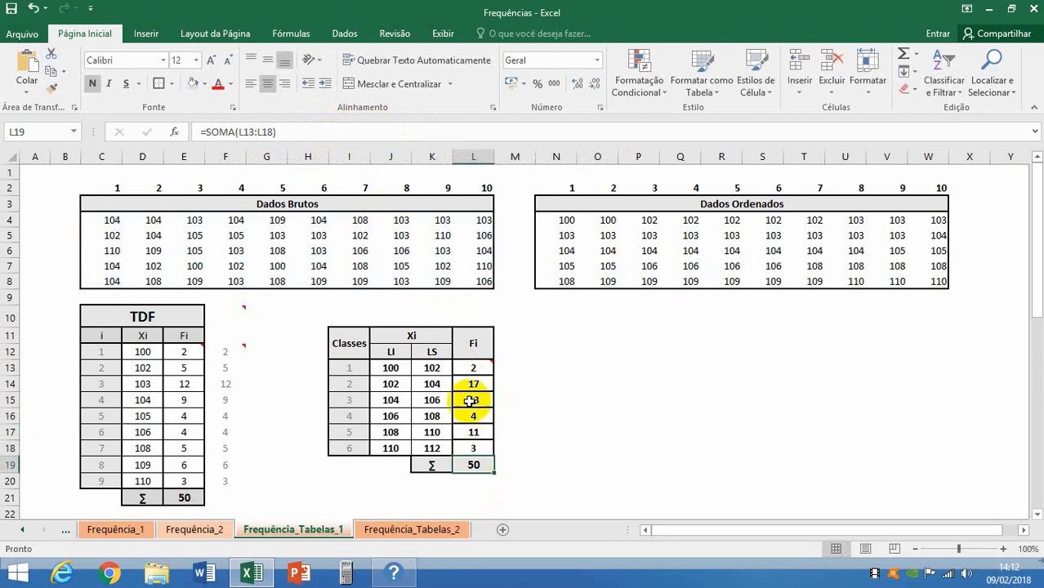